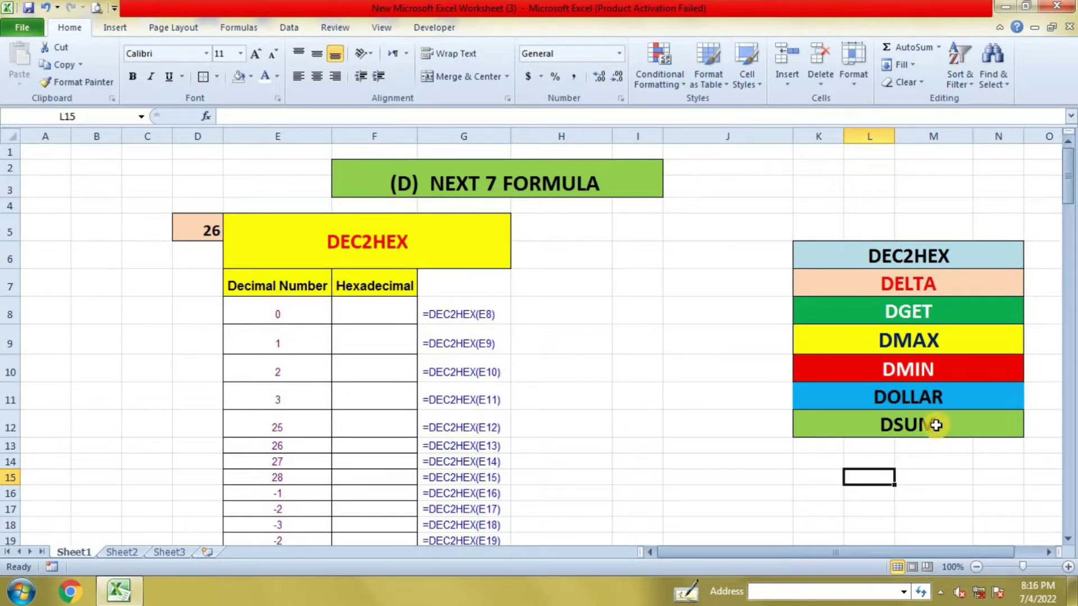
Enter =DEC2HEX(E8) in F8, converting decimal 0 to hexadecimal 0
click(965, 427)
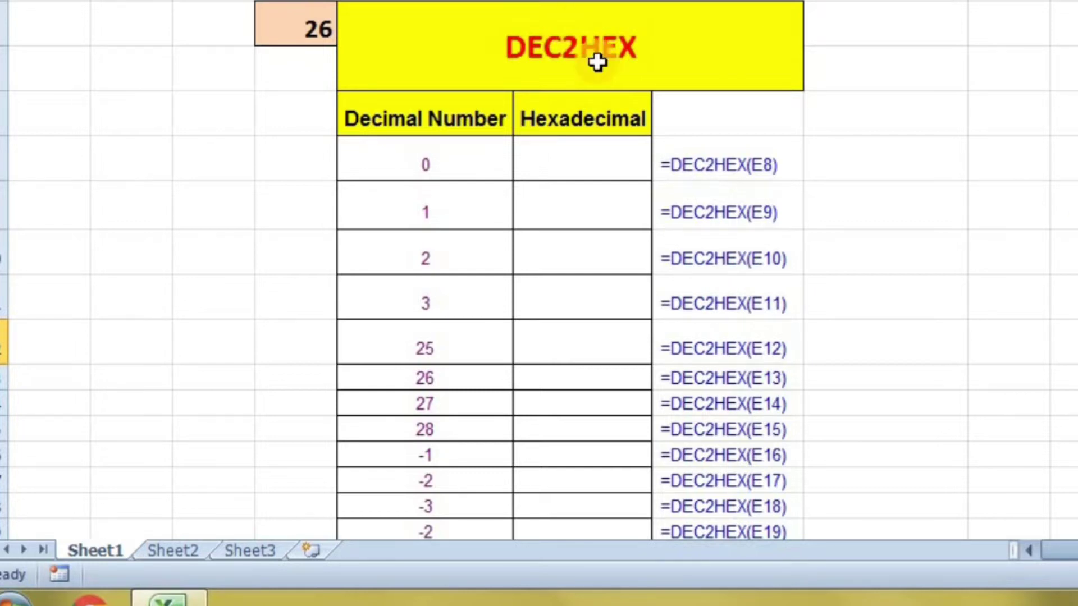
click(628, 162)
click(628, 163)
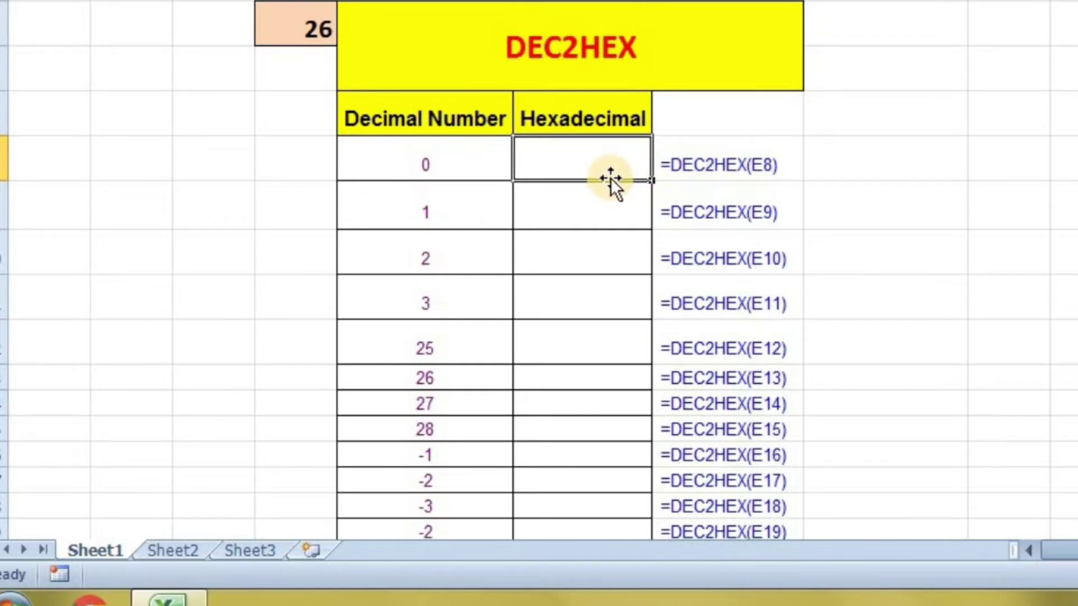
text(=)
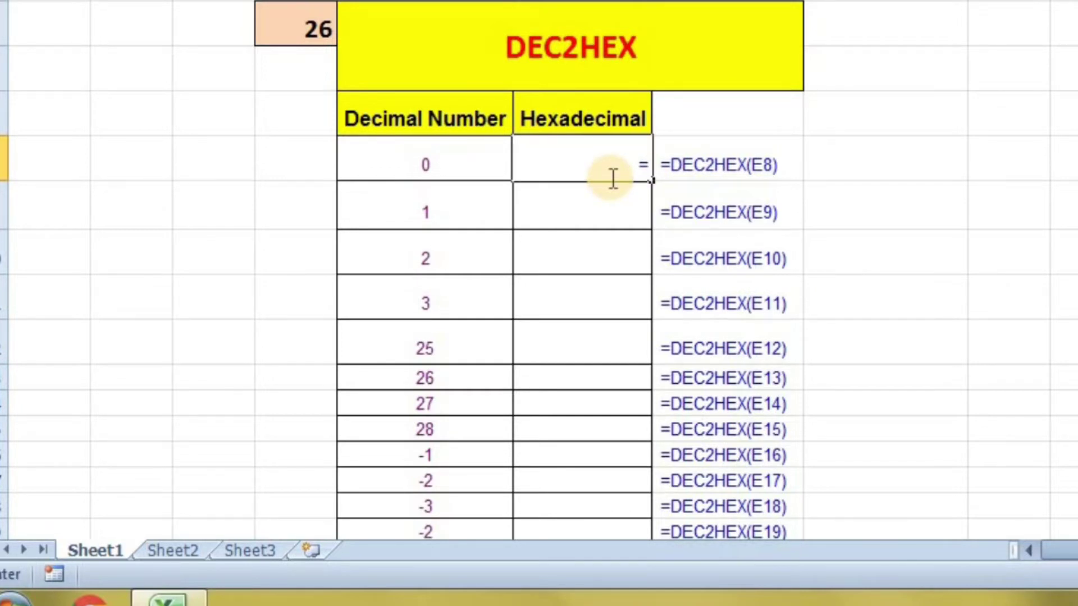
text(DEC)
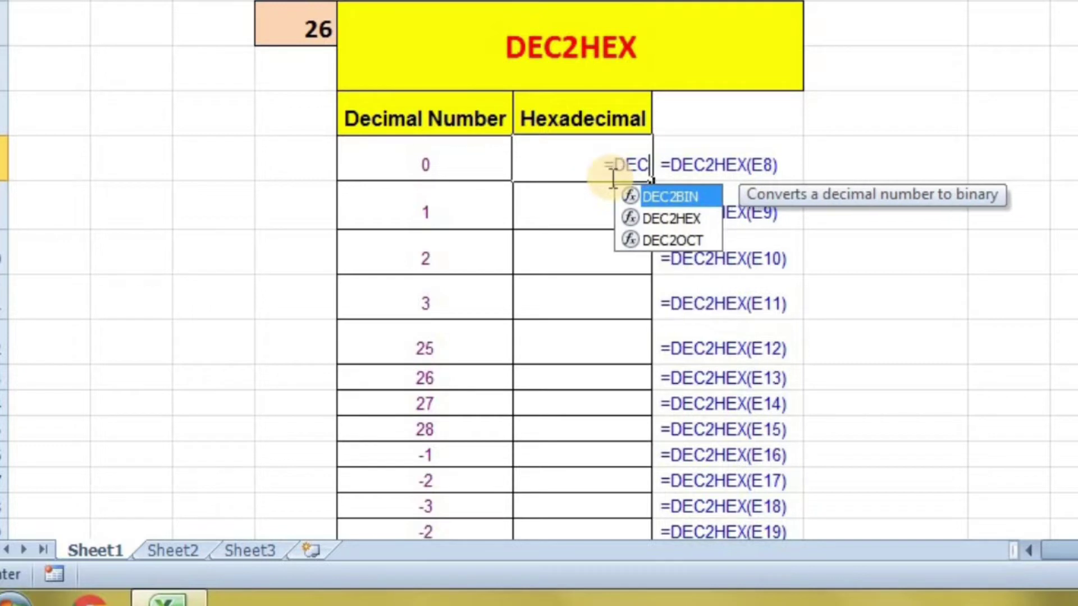
double_click(666, 218)
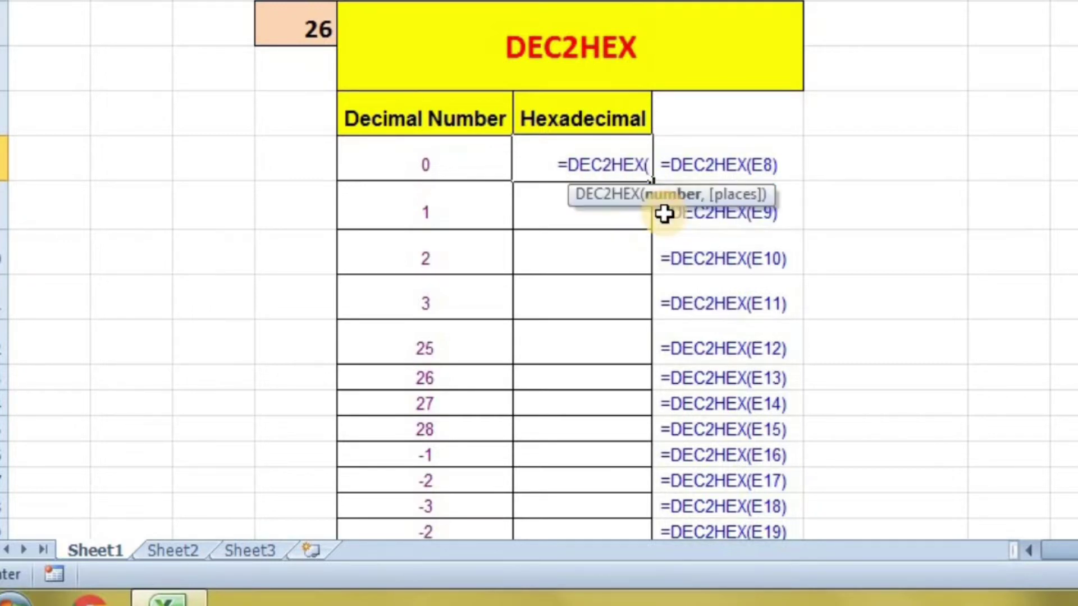
click(474, 160)
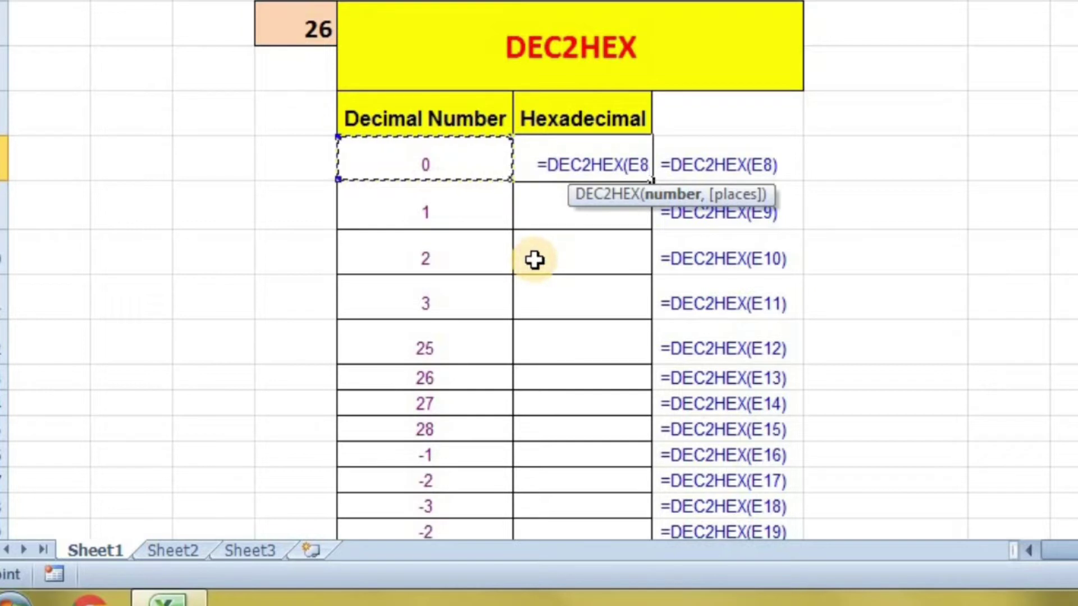
text())
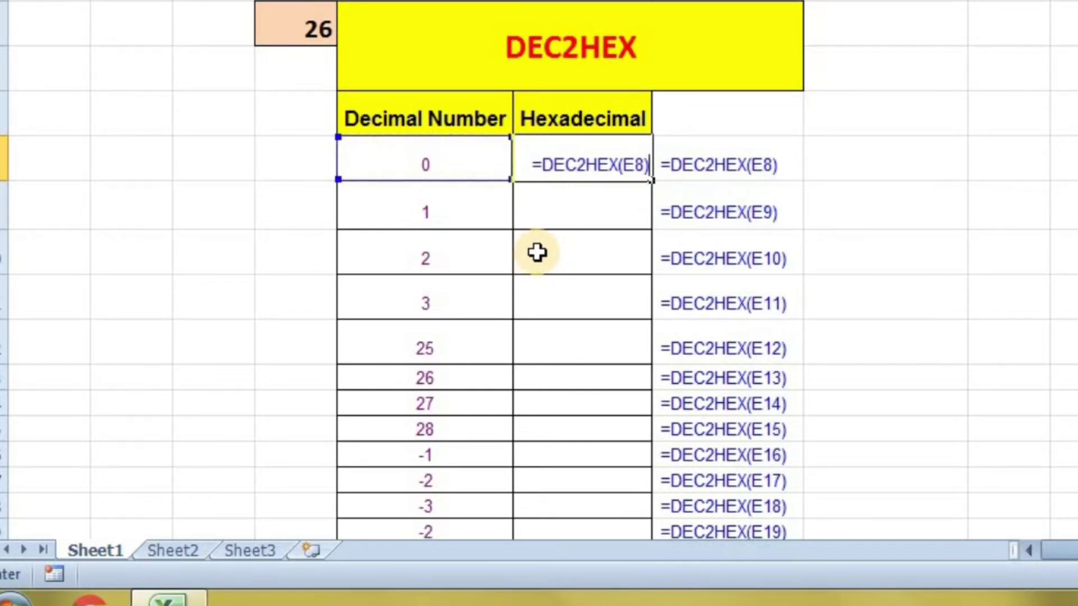
key(Return)
Enter =DEC2HEX(E9) and =DEC2HEX(E10) in F9 and F10, giving 1 and 2
click(551, 157)
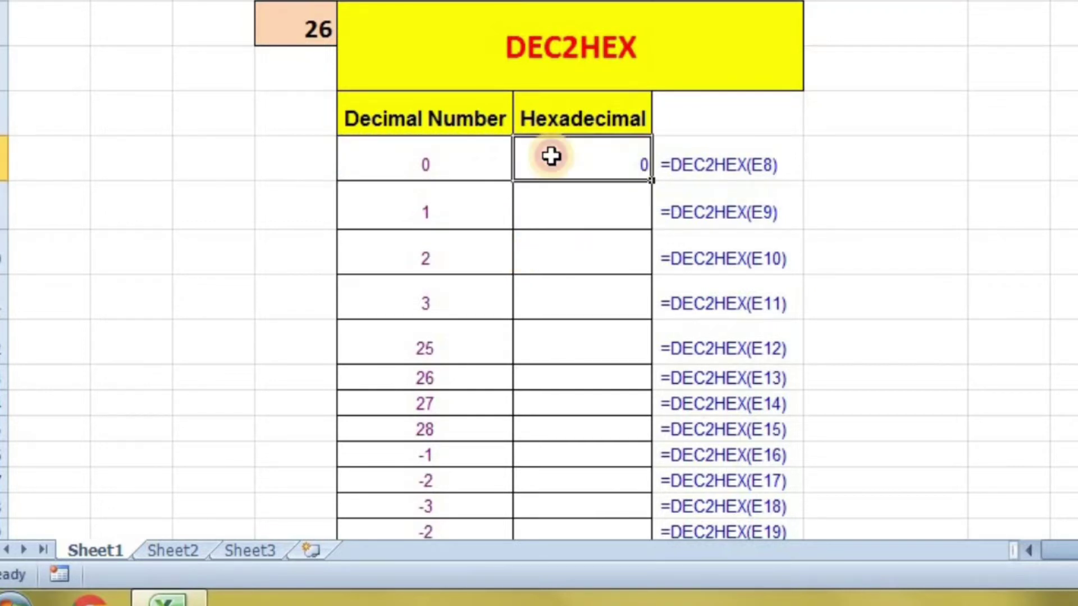
click(559, 188)
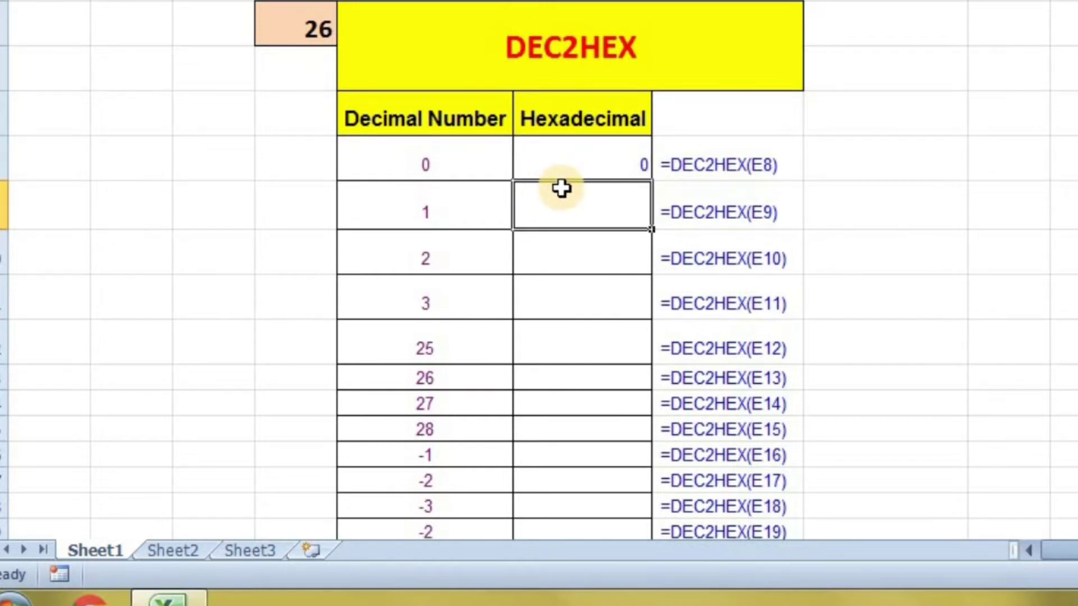
text(=D)
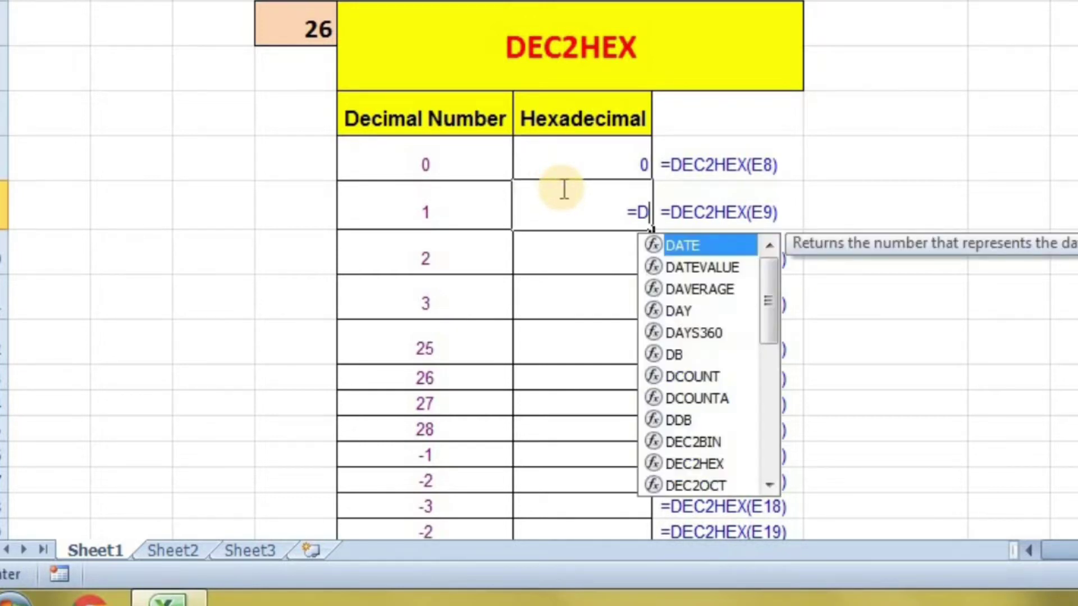
text(E)
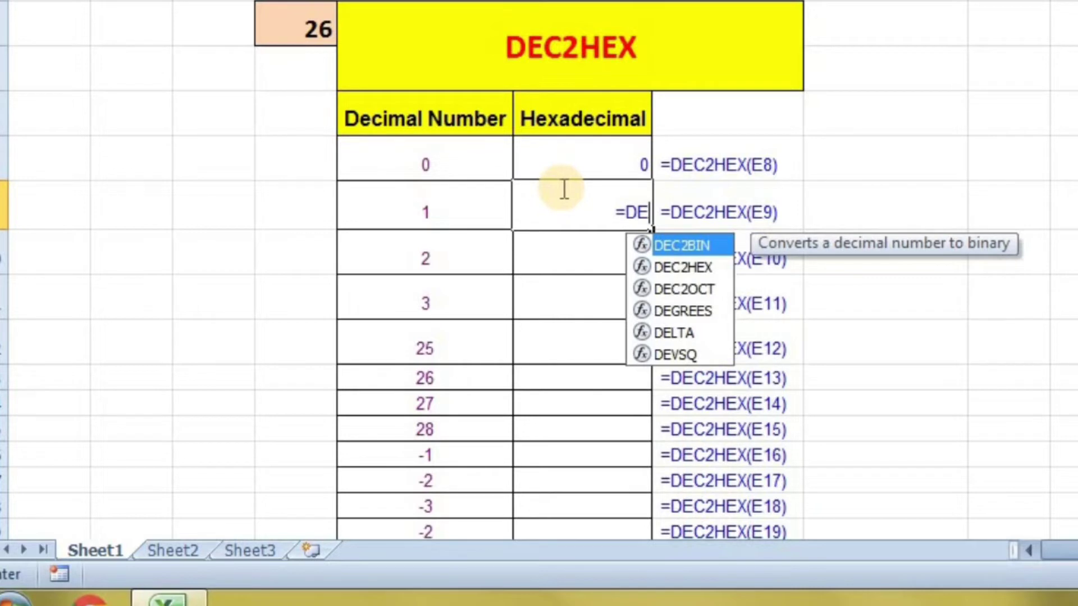
text(C)
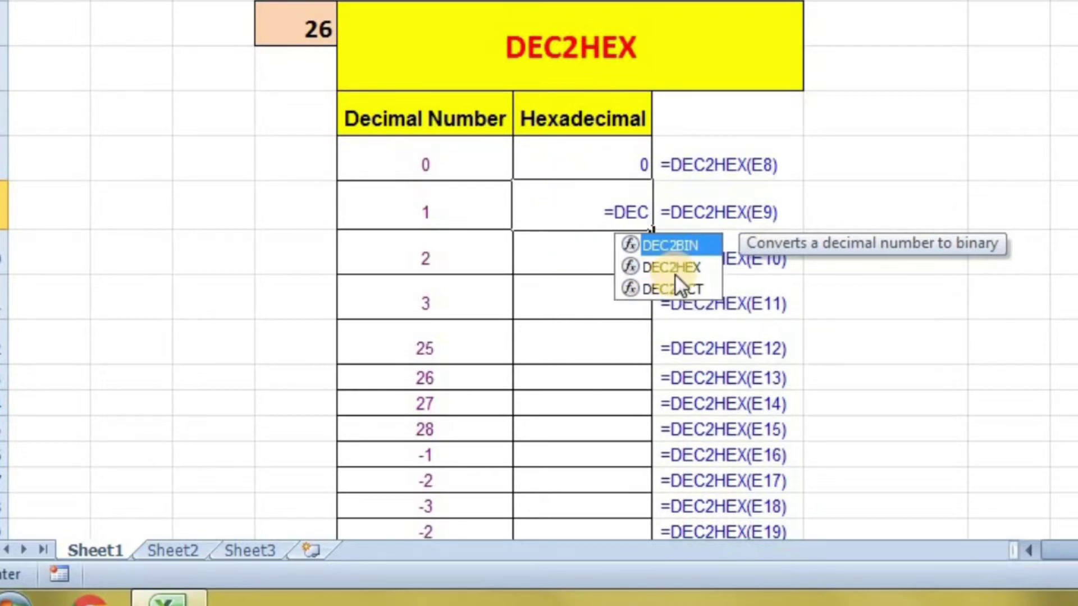
double_click(673, 268)
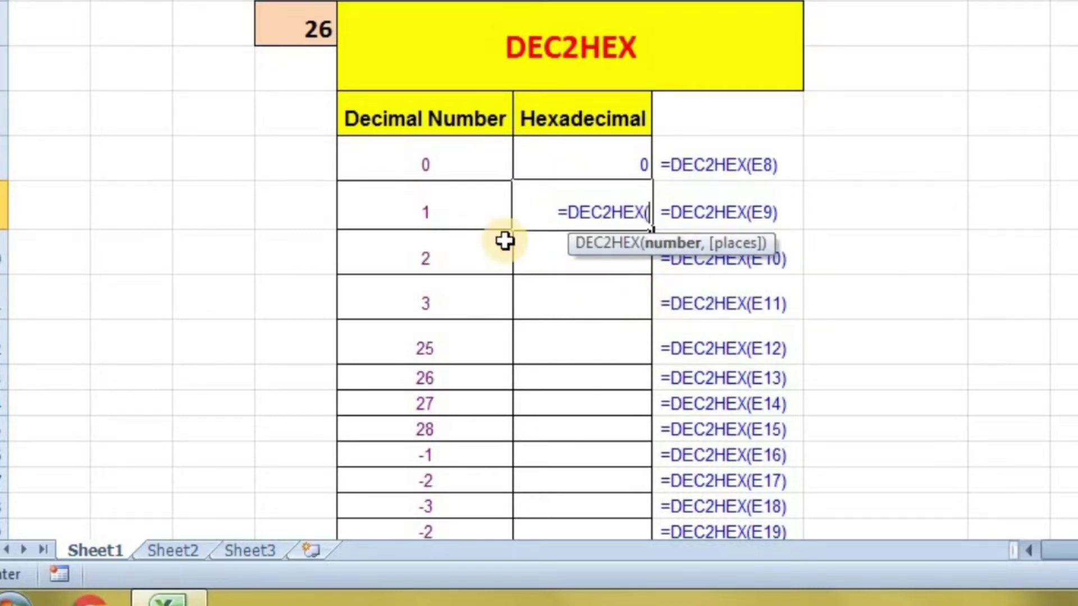
click(477, 212)
text())
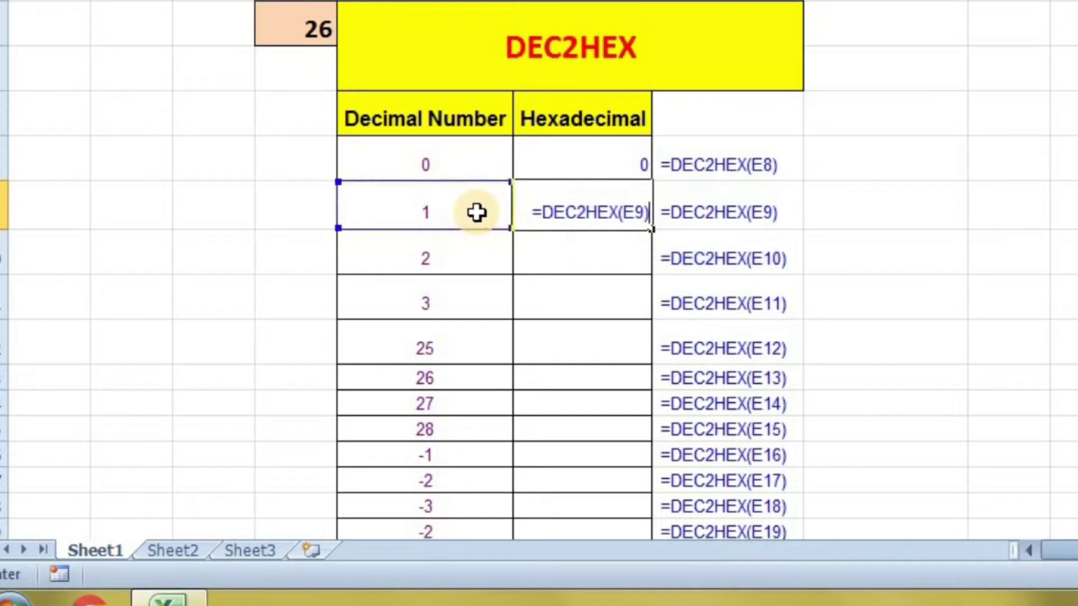
key(Return)
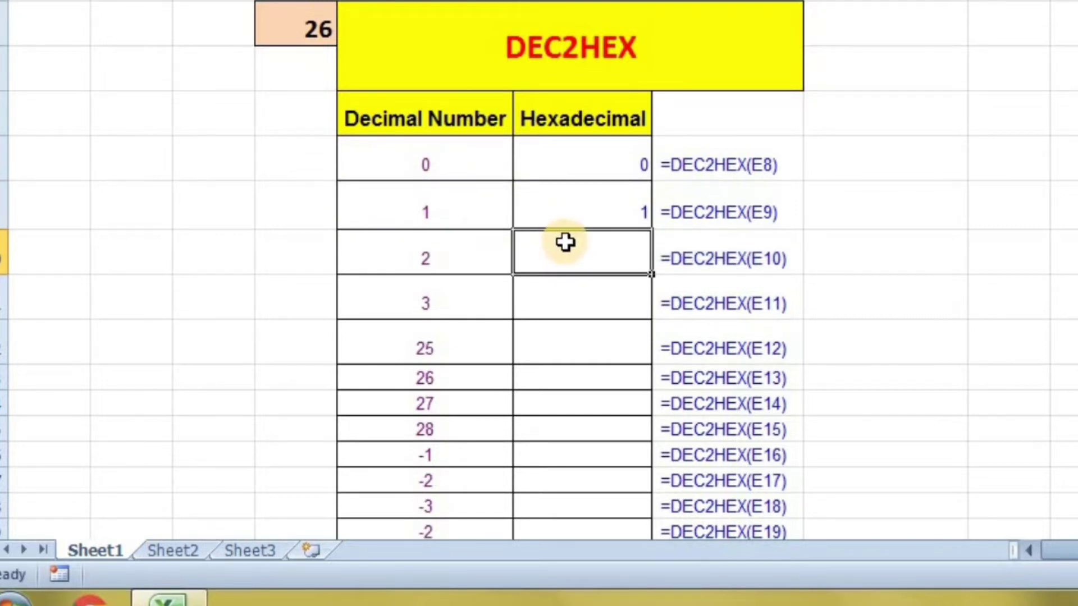
text(=)
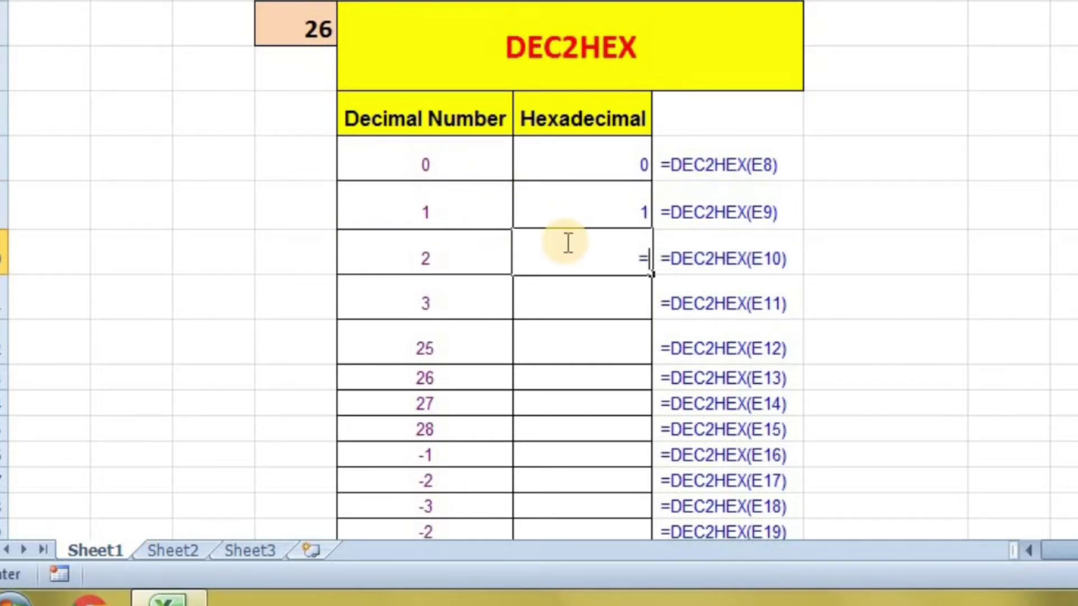
text(D)
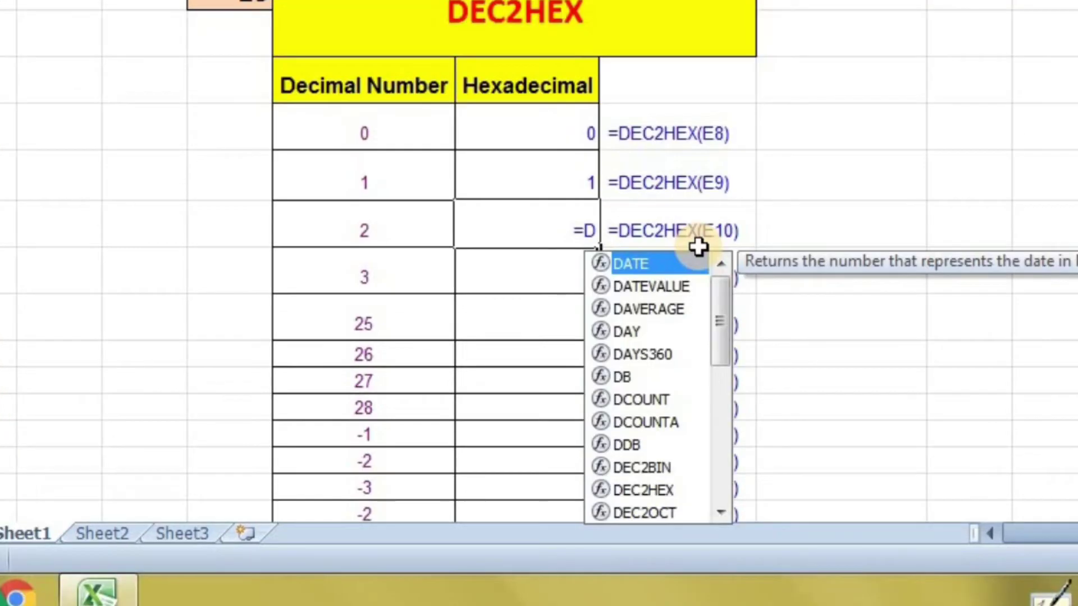
text(E)
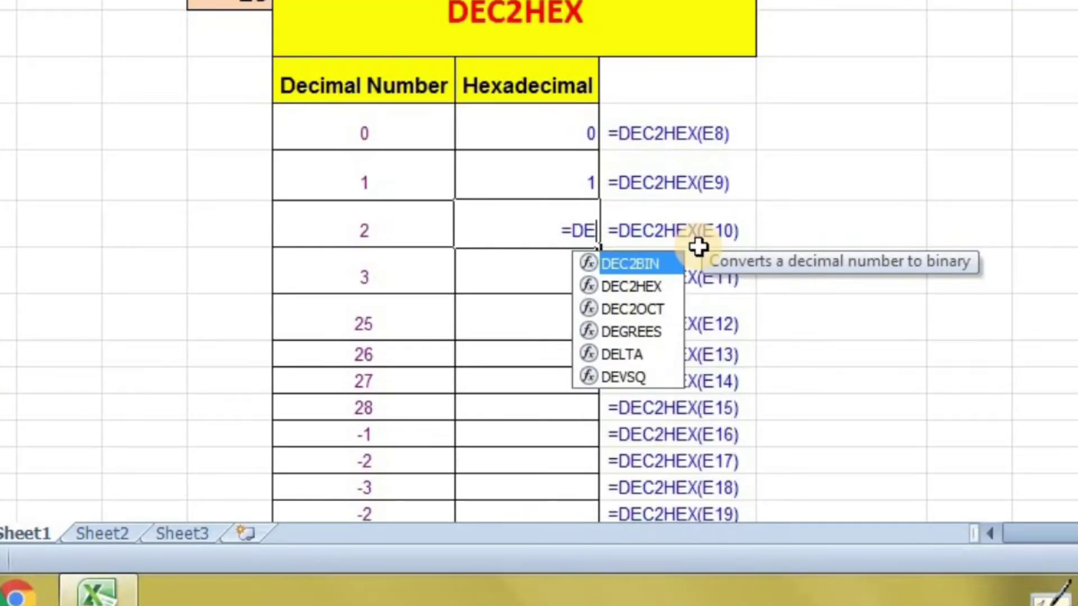
text(C)
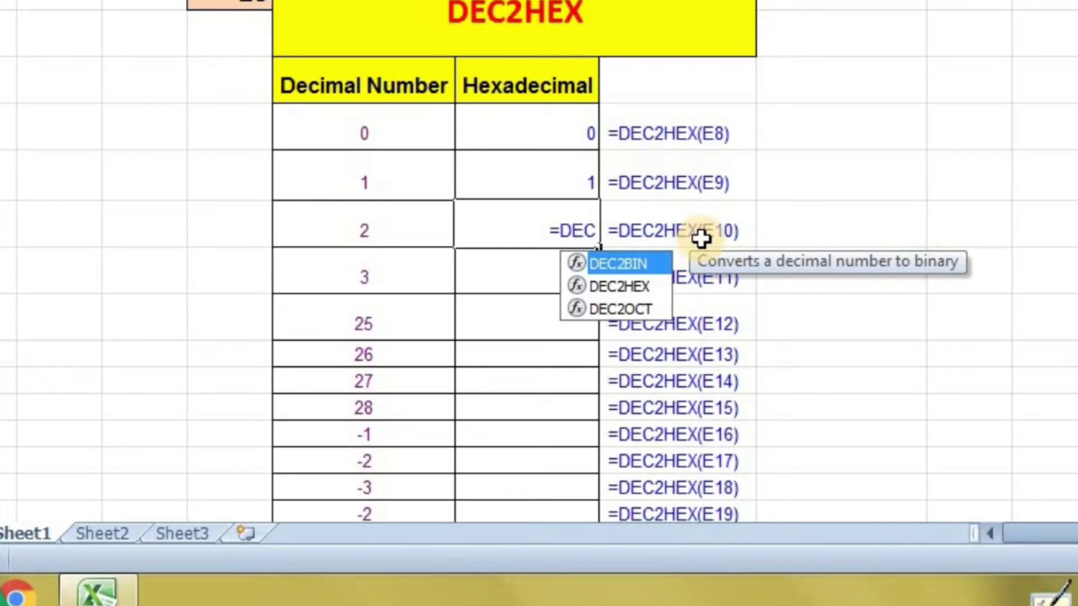
double_click(634, 287)
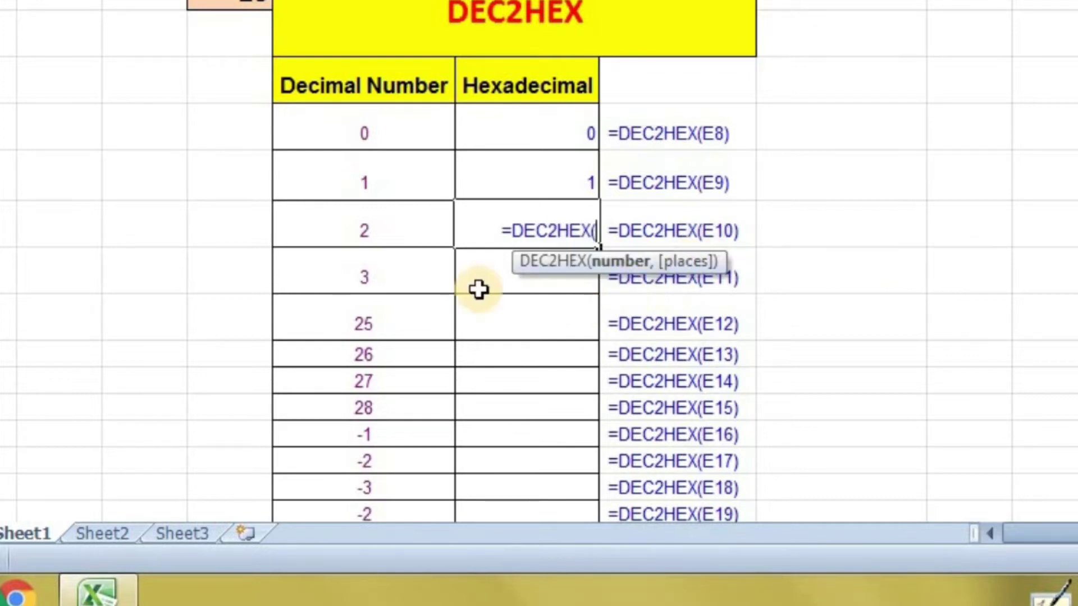
click(404, 231)
text())
key(Return)
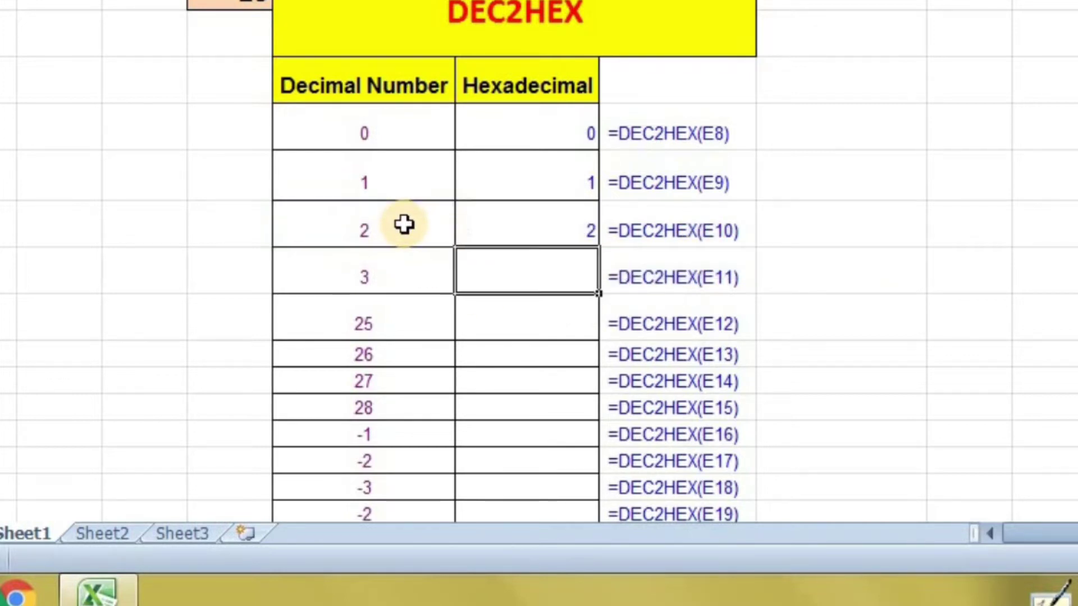
Fill the DEC2HEX formulas from F8:F10 down to row 24
drag(527, 132, 543, 219)
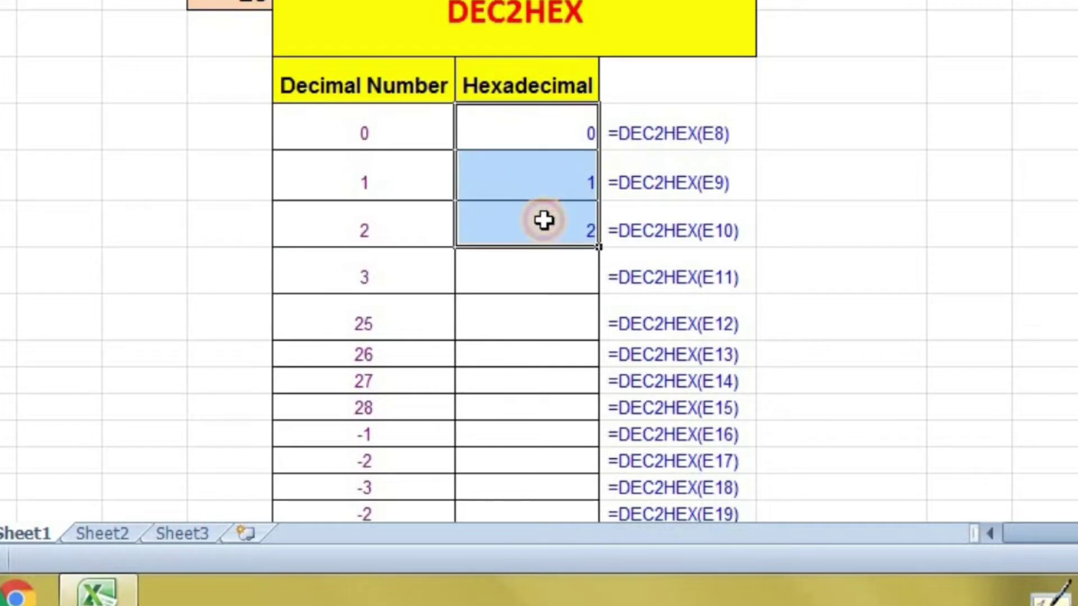
scroll(714, 291, down, 1)
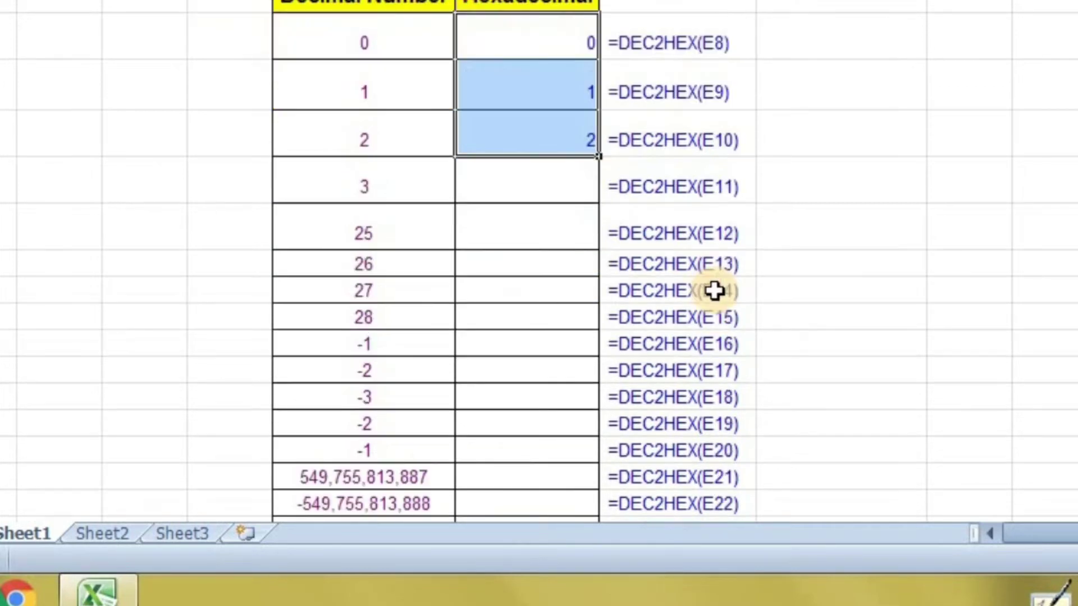
drag(595, 158, 587, 546)
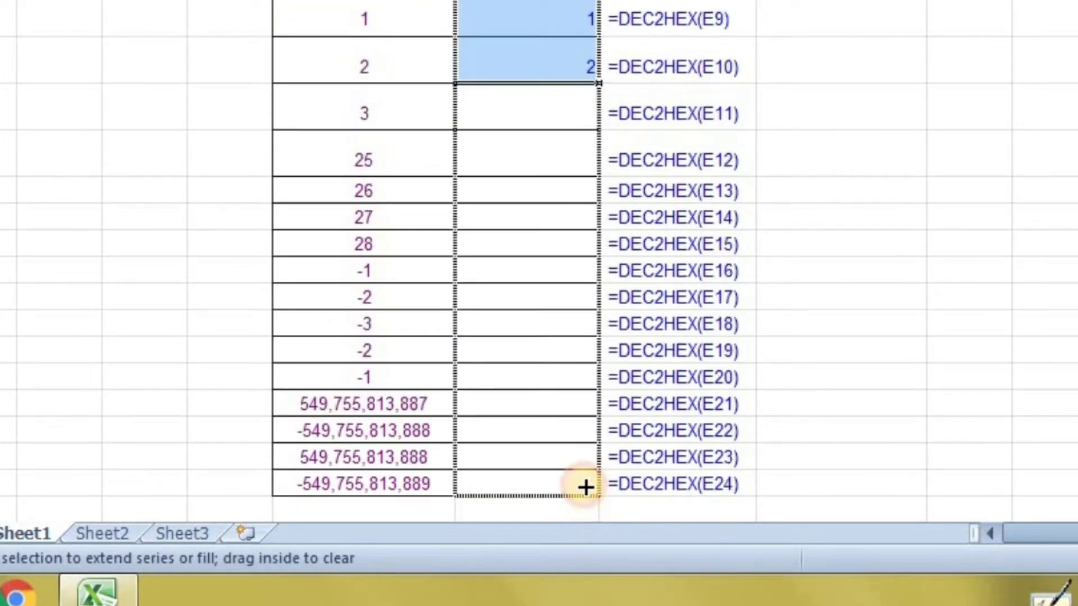
drag(587, 546, 584, 487)
click(809, 382)
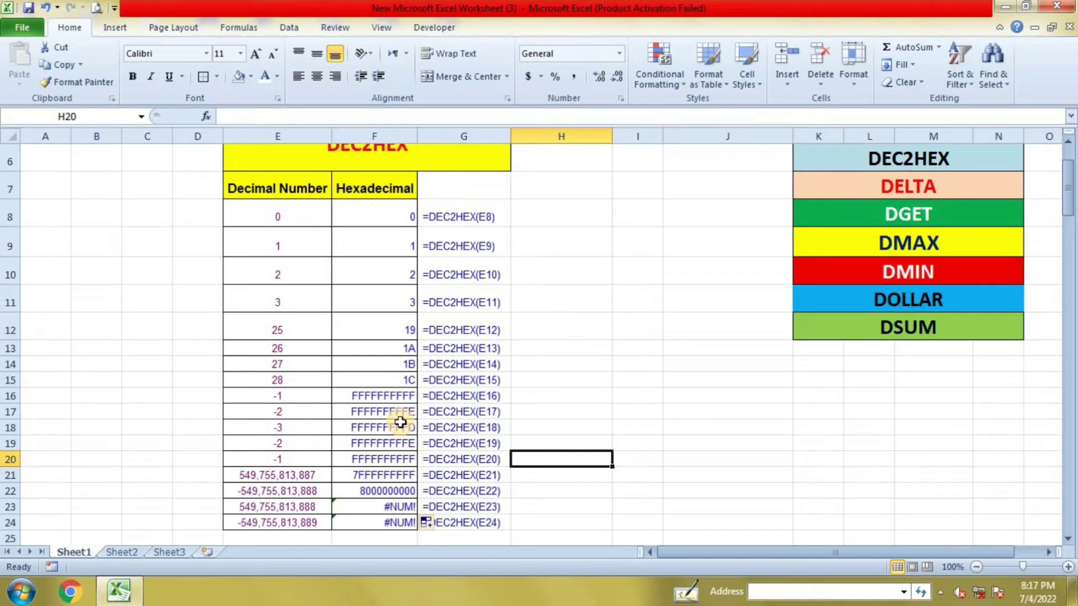
Check the sample formulas and the filled F19 result, then scroll down to the DELTA table
click(458, 302)
click(470, 246)
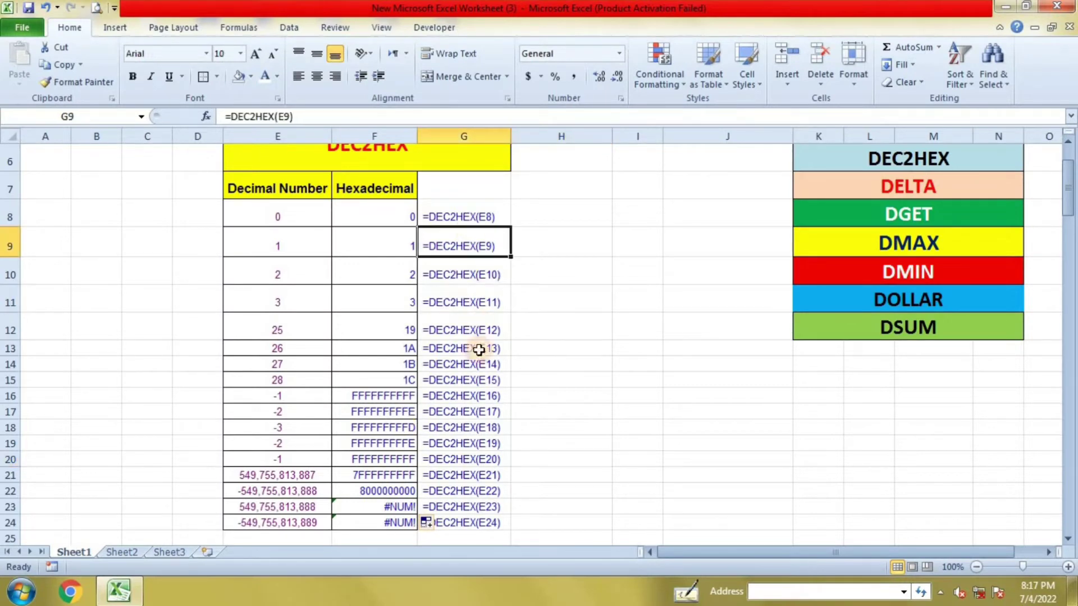
click(387, 438)
scroll(512, 455, down, 1)
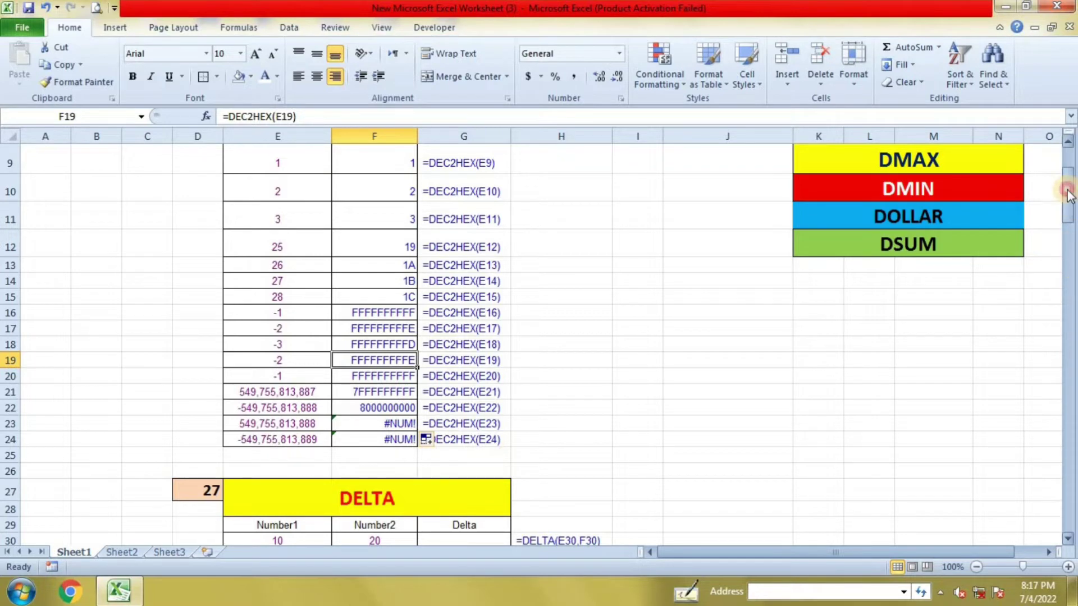
mouse_move(1068, 208)
mouse_down()
mouse_move(1068, 195)
mouse_move(1068, 238)
mouse_up()
Enter =DELTA(E30,F30) in the first Delta cell
click(452, 292)
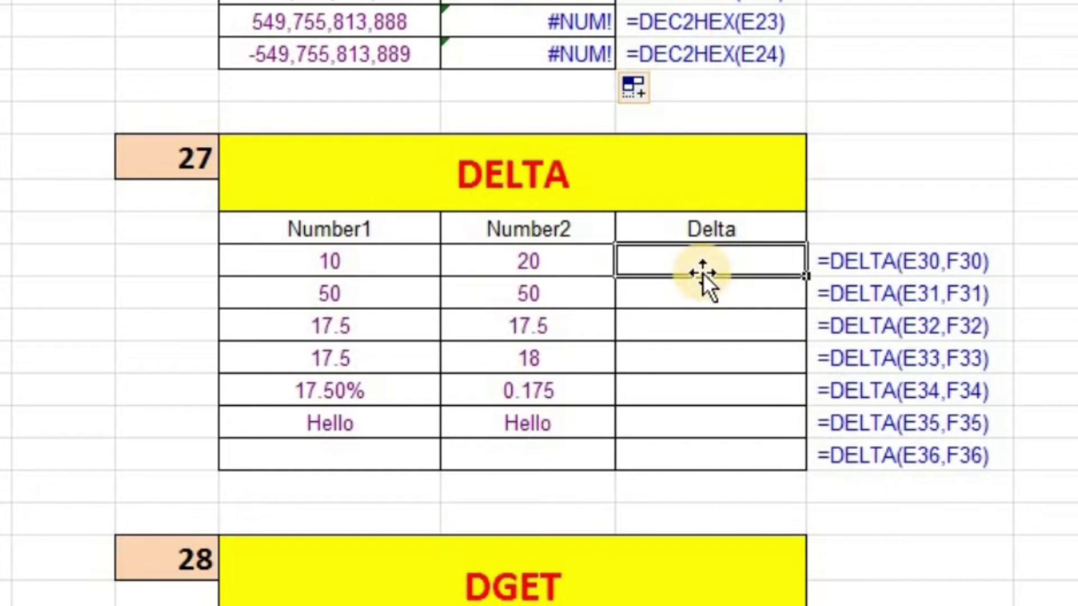
double_click(693, 272)
text(=)
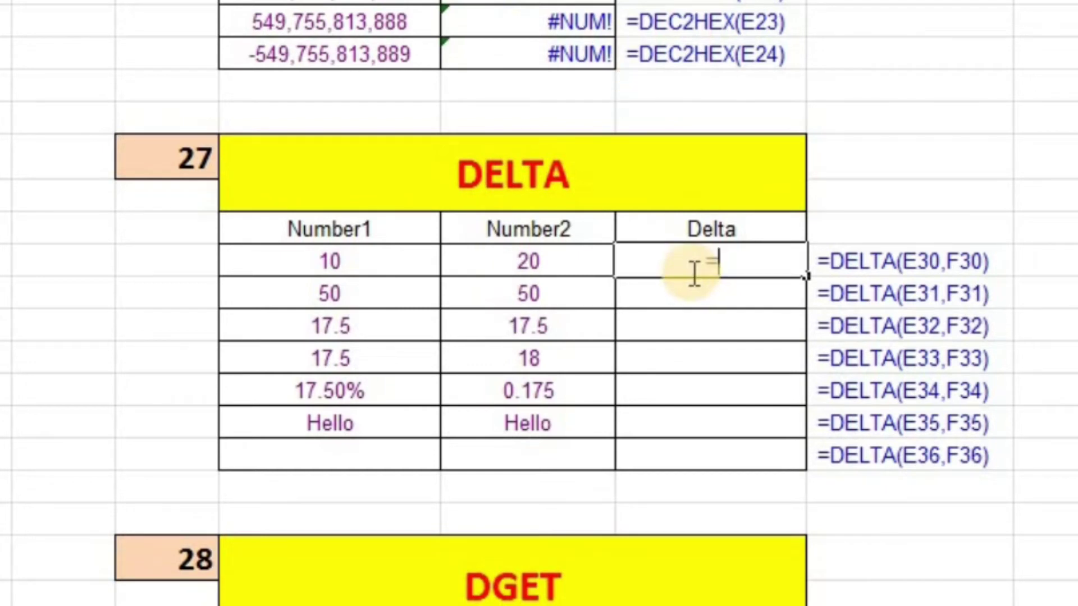
text(DE)
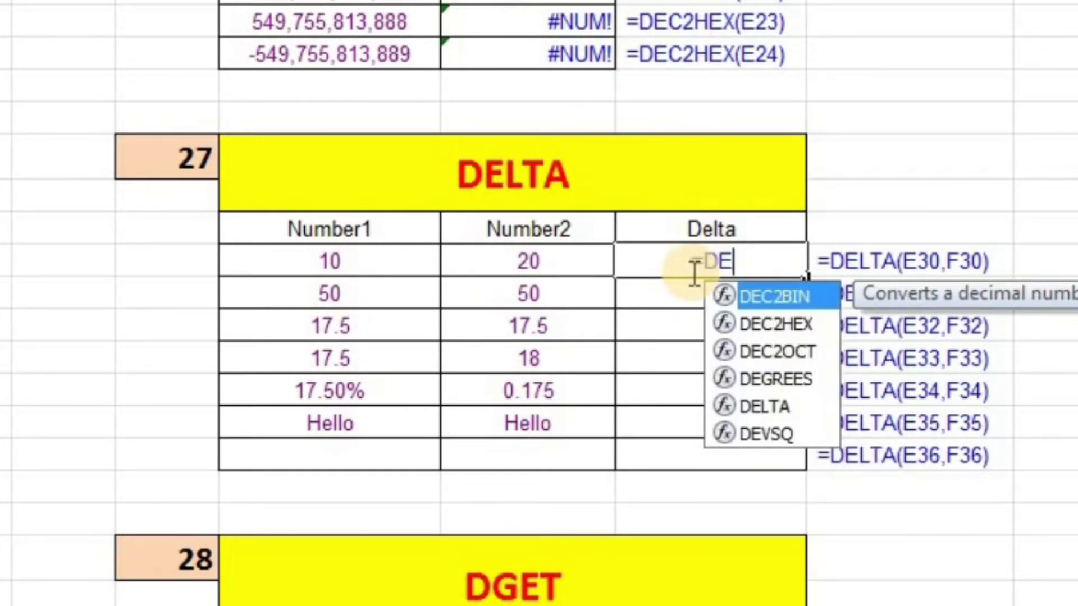
text(L)
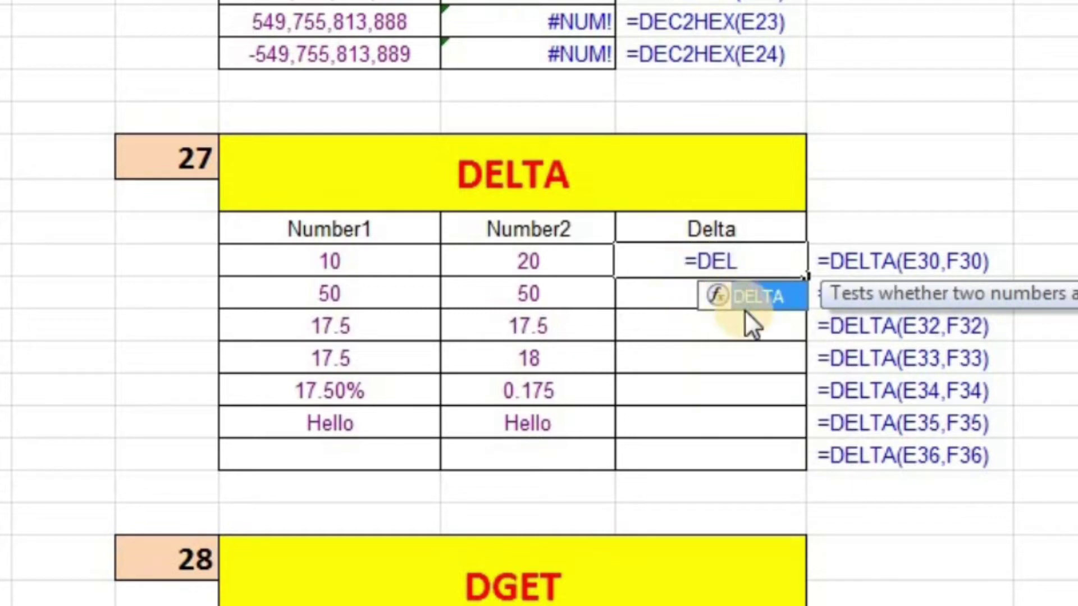
double_click(750, 294)
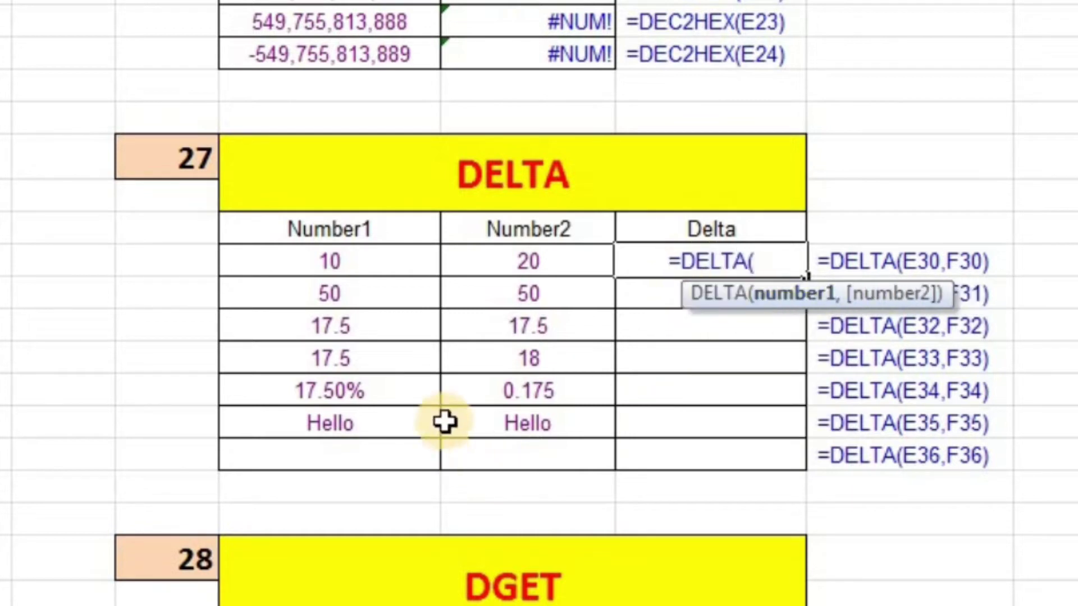
click(353, 260)
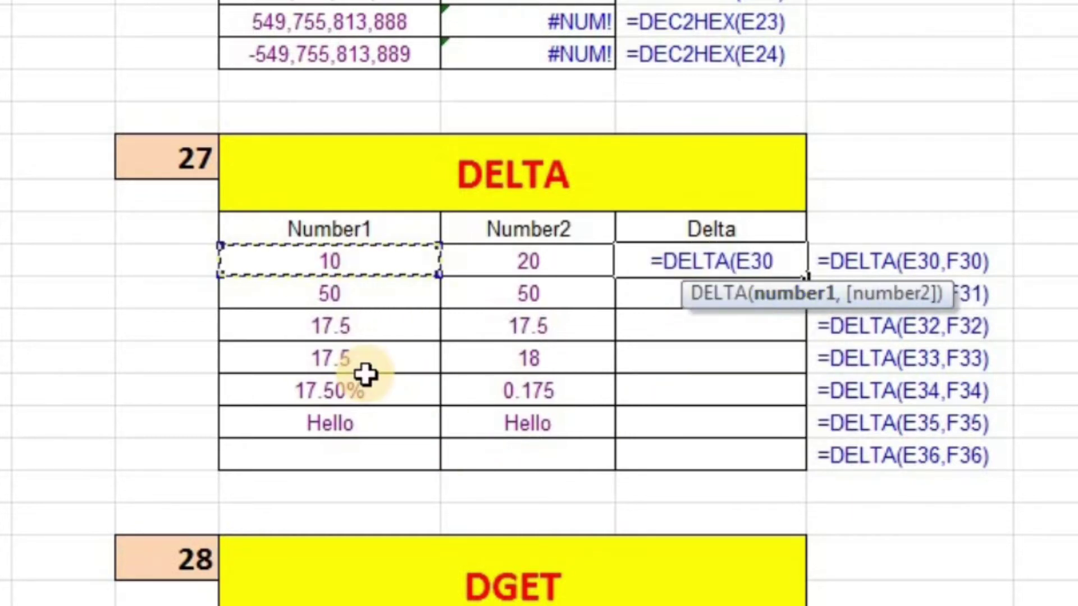
text(,)
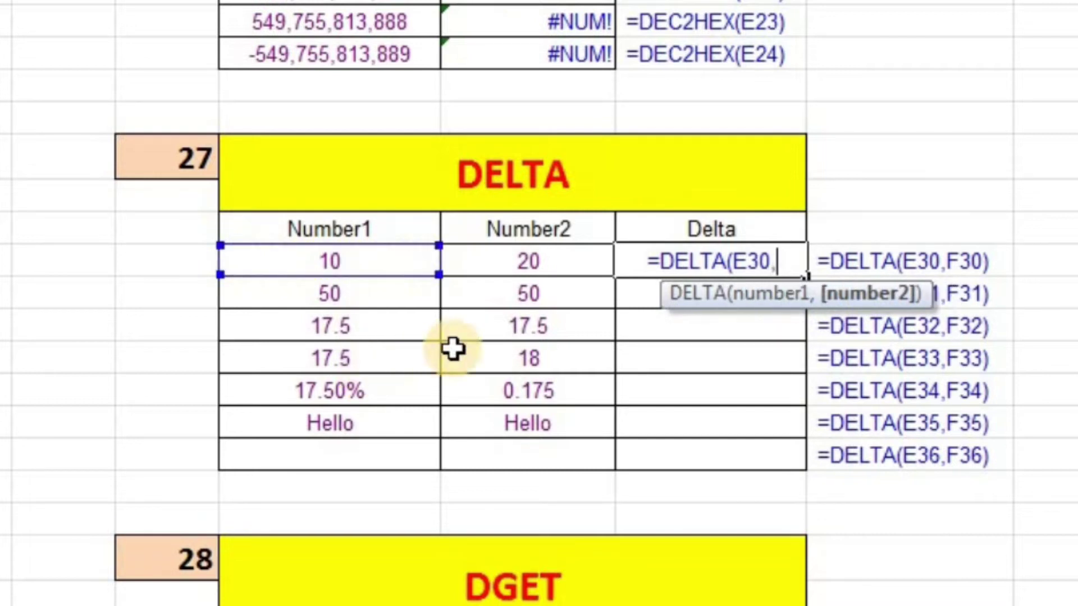
click(519, 268)
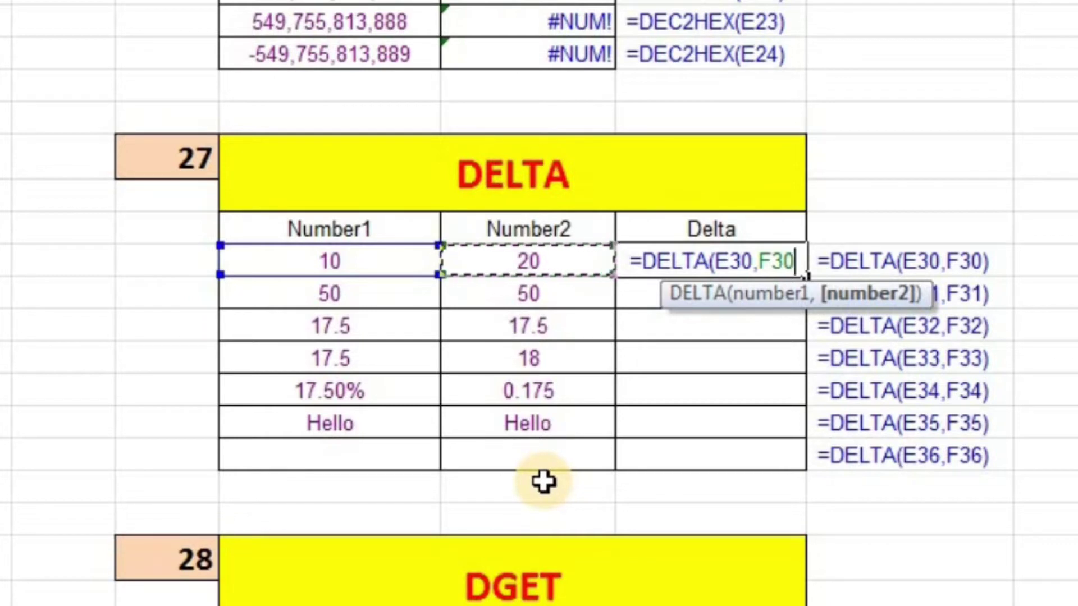
text())
key(Return)
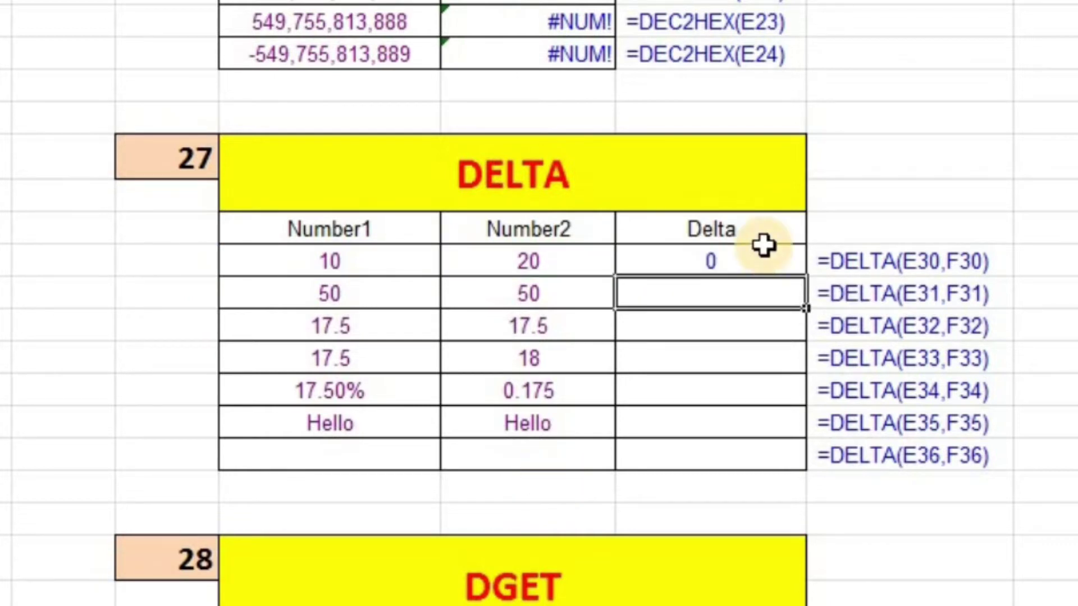
click(763, 250)
Enter =DELTA(E31,F31) in the second Delta cell
click(768, 291)
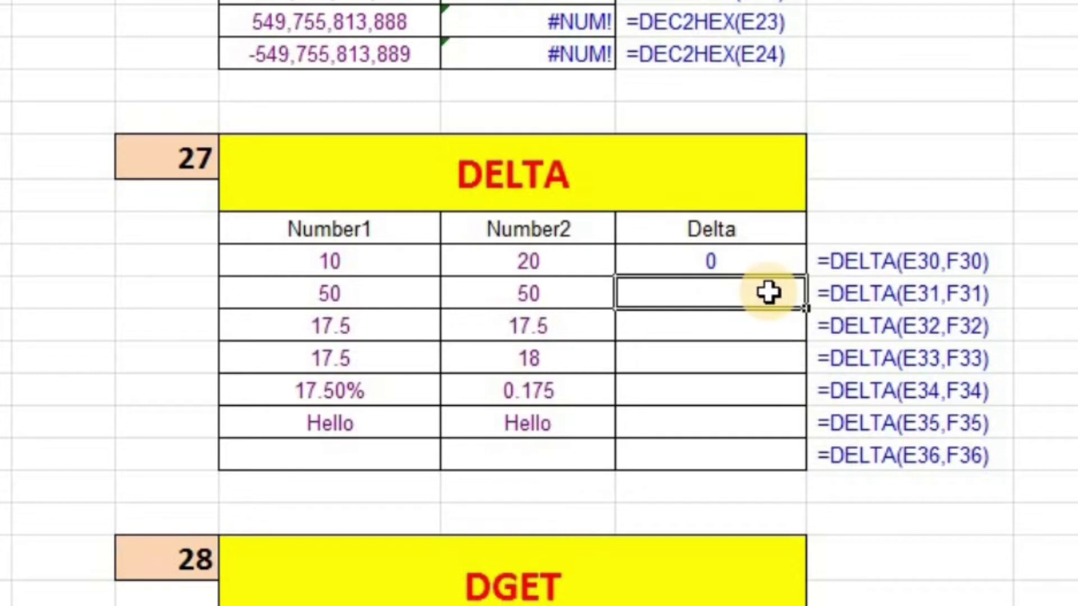
text(=D)
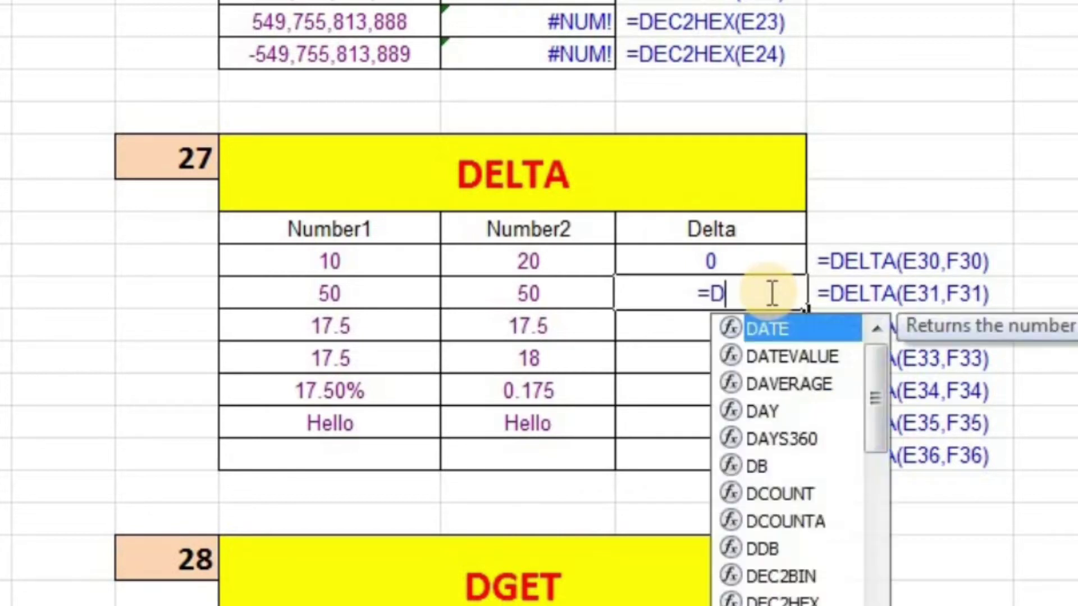
text(E)
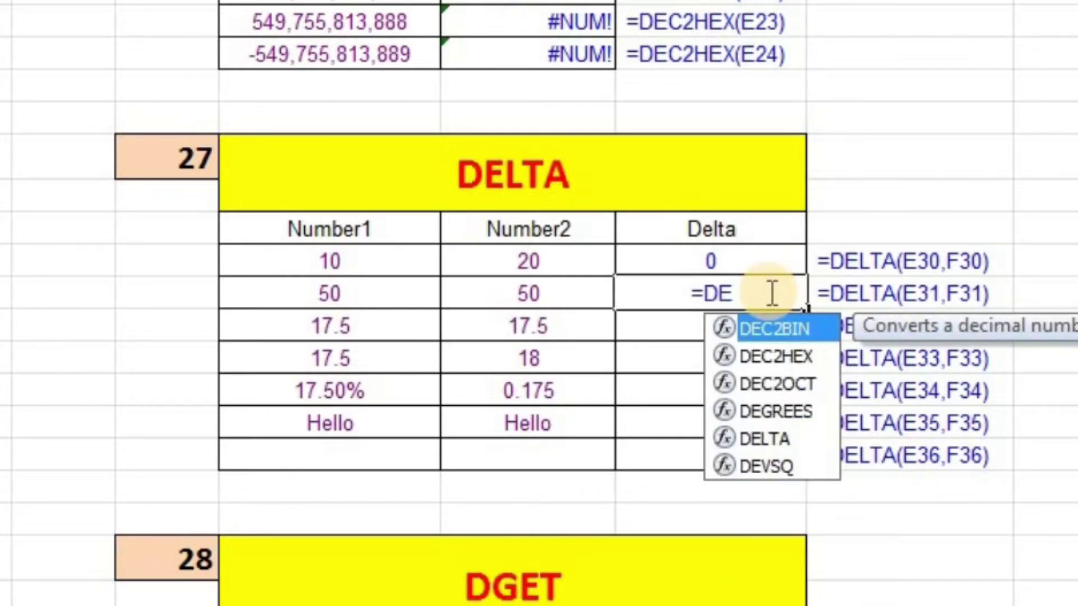
text(LTA)
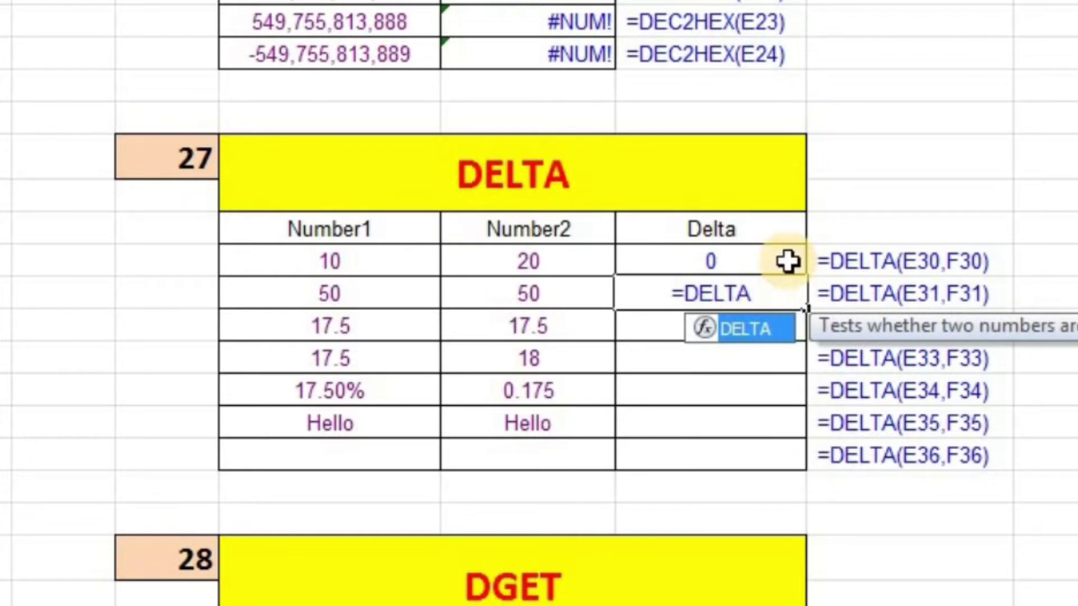
text(()
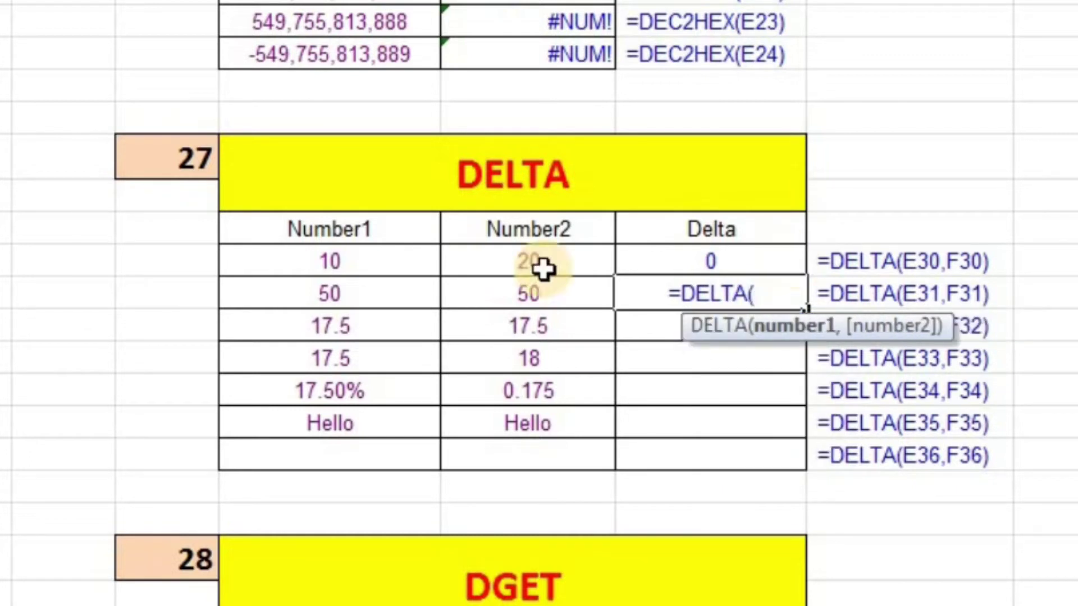
click(360, 304)
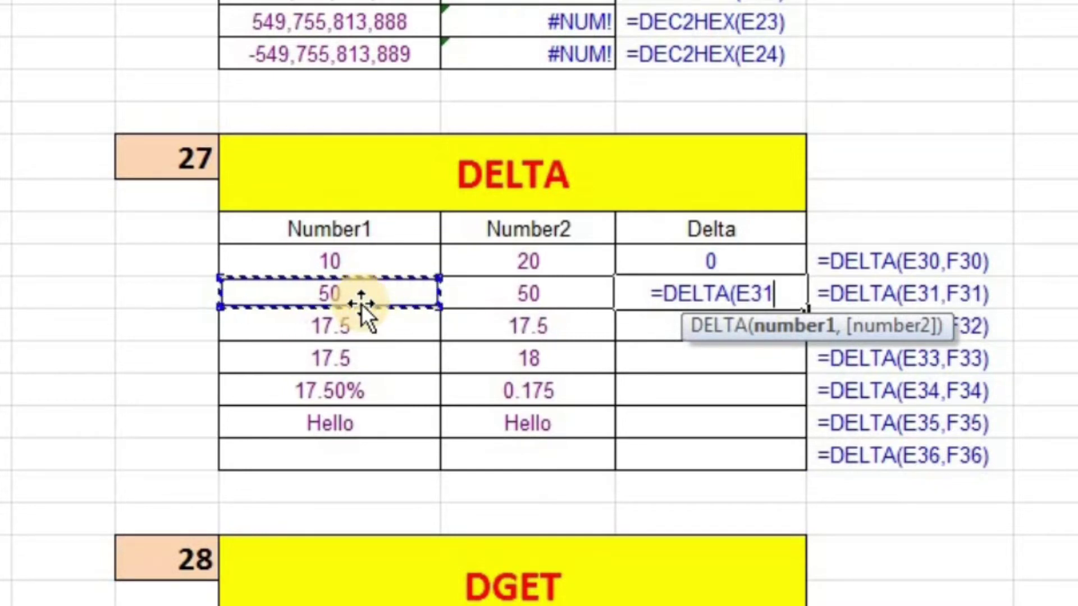
text(,)
click(507, 288)
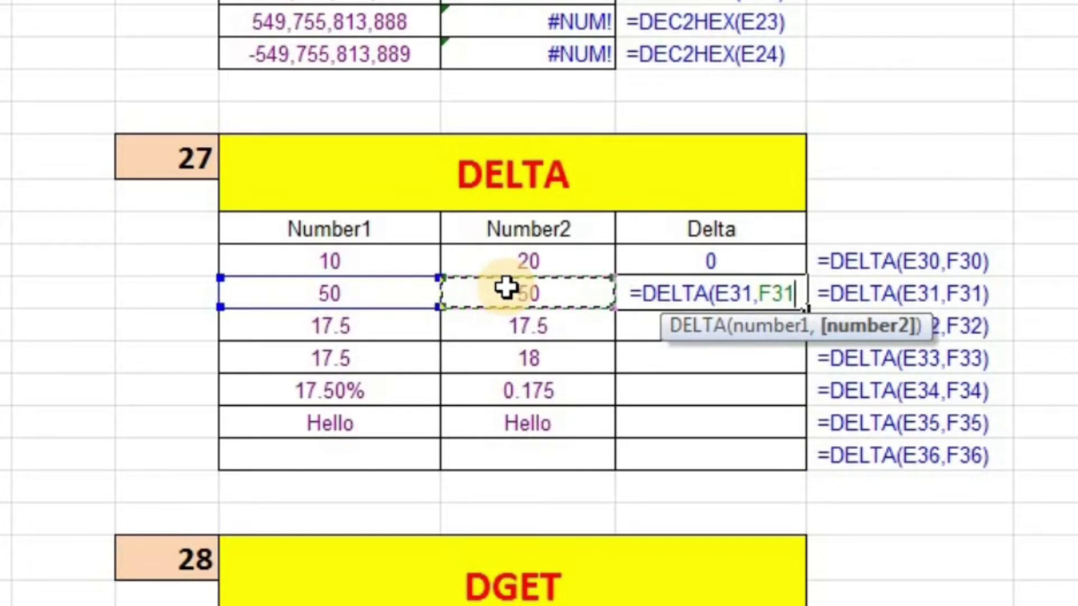
text())
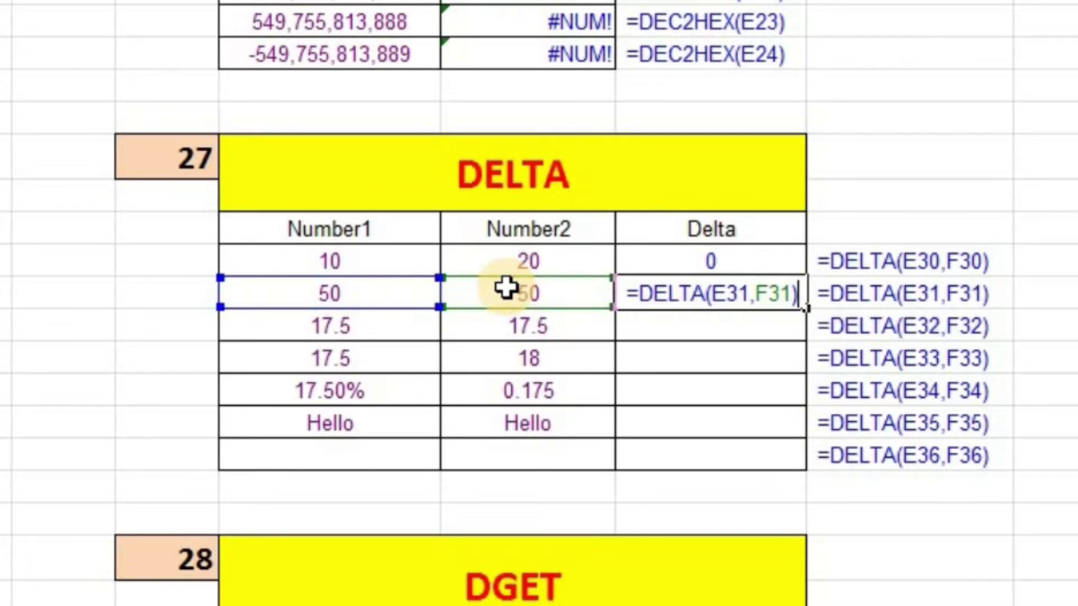
key(Return)
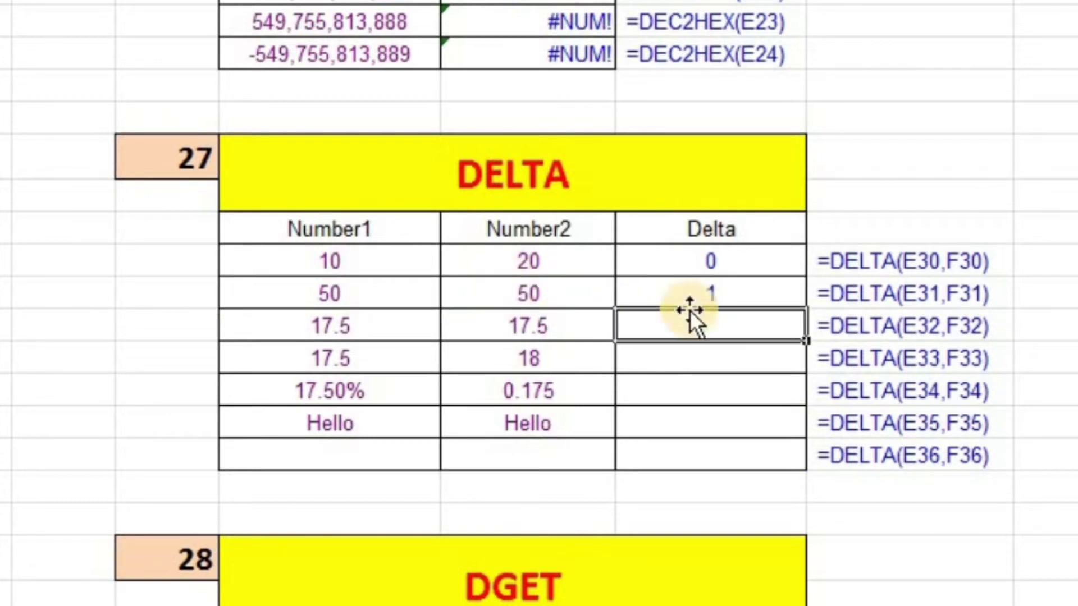
click(705, 284)
Fill both DELTA formulas down through row 35
click(768, 258)
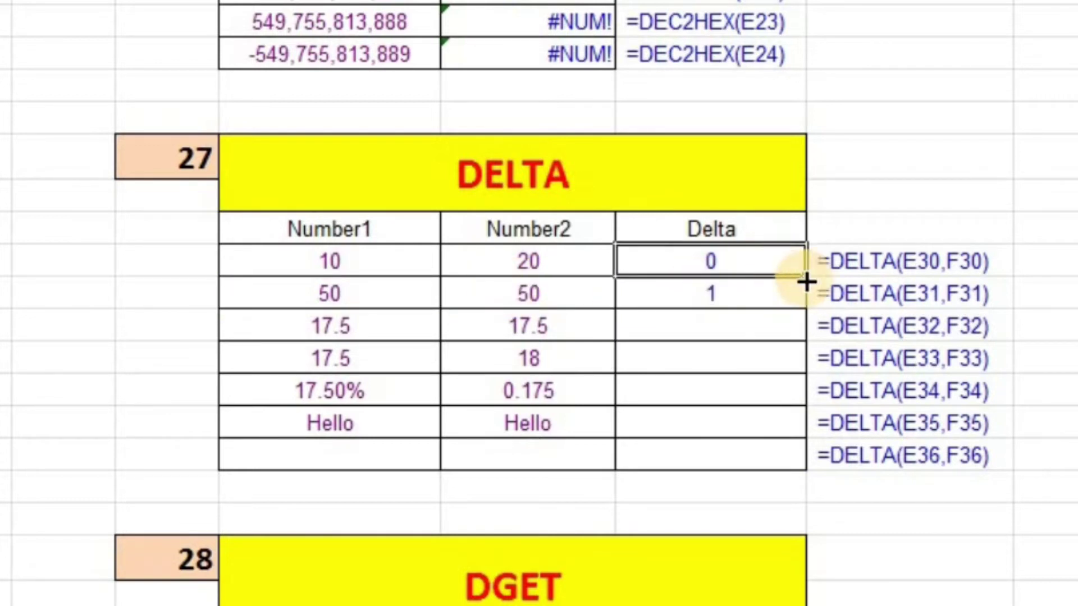
click(753, 291)
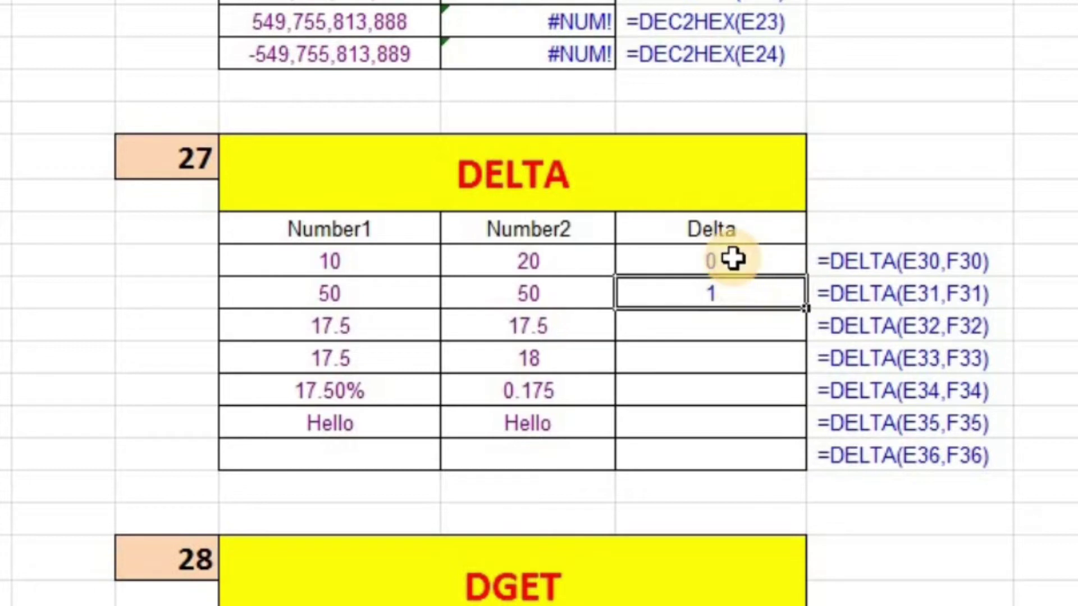
drag(729, 258, 745, 281)
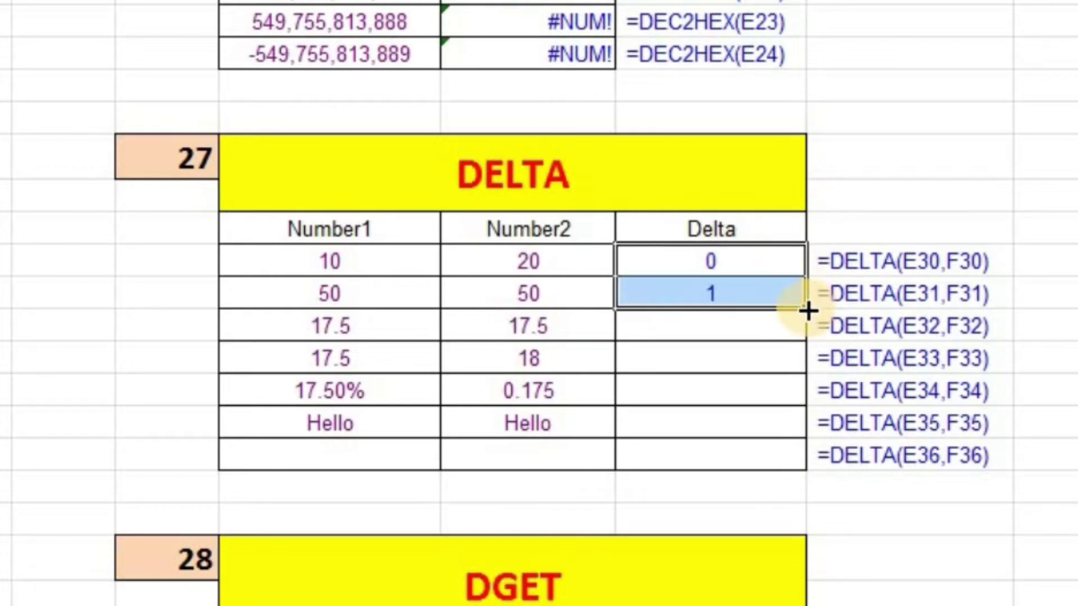
drag(811, 310, 803, 432)
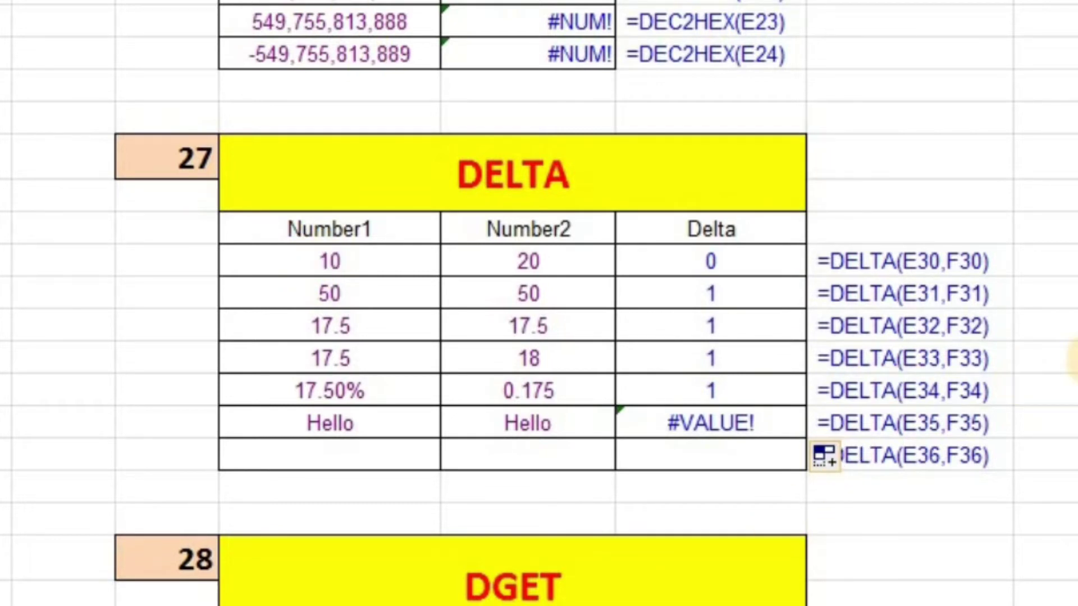
click(1069, 329)
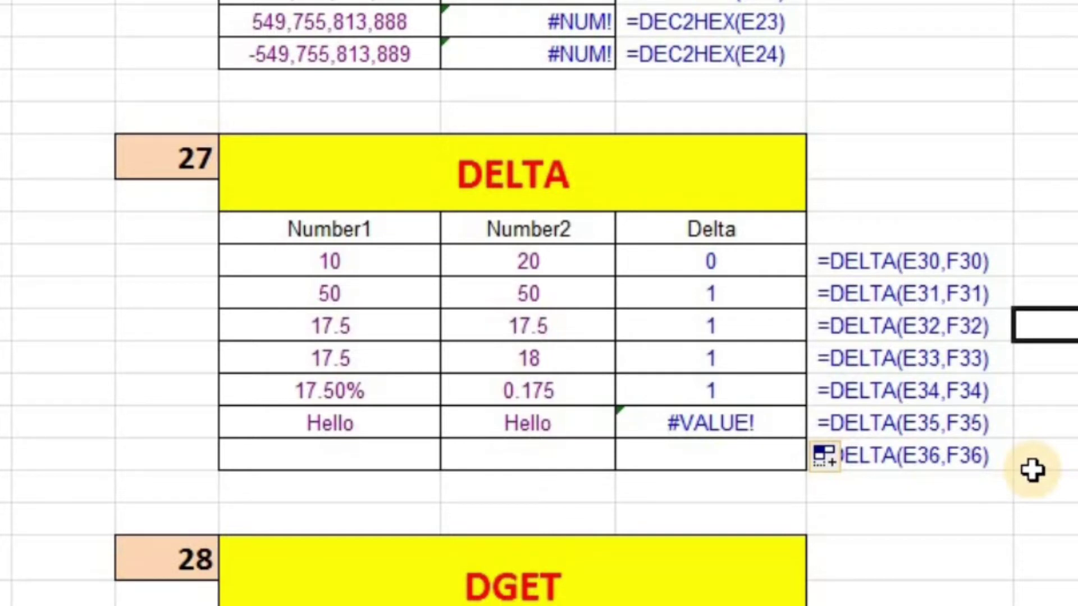
Scroll down to the DGET product table of bulbs, neons and spots
scroll(1033, 470, down, 1)
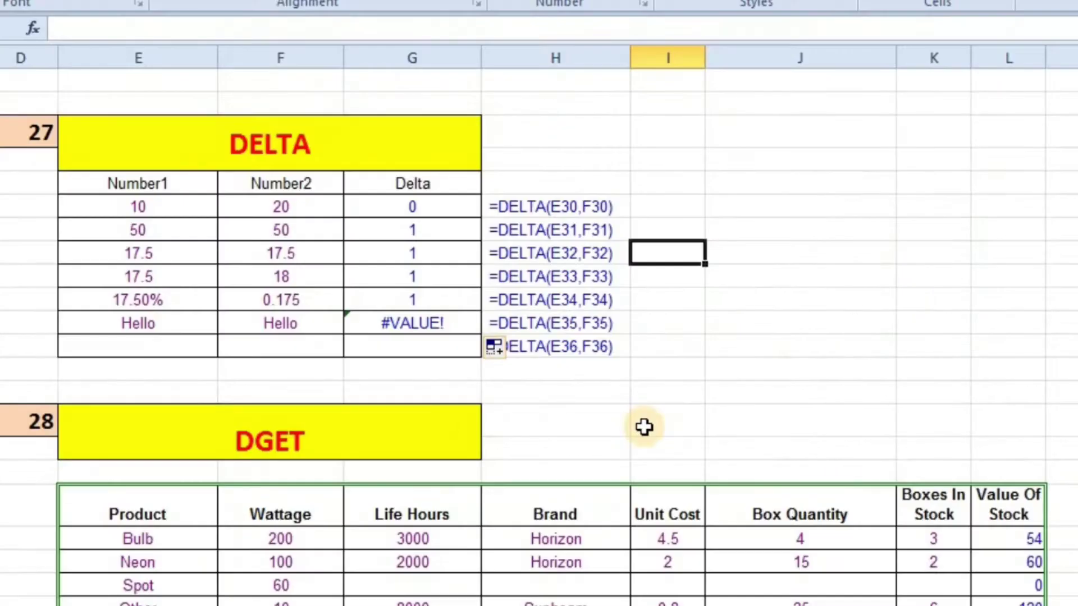
scroll(644, 428, down, 1)
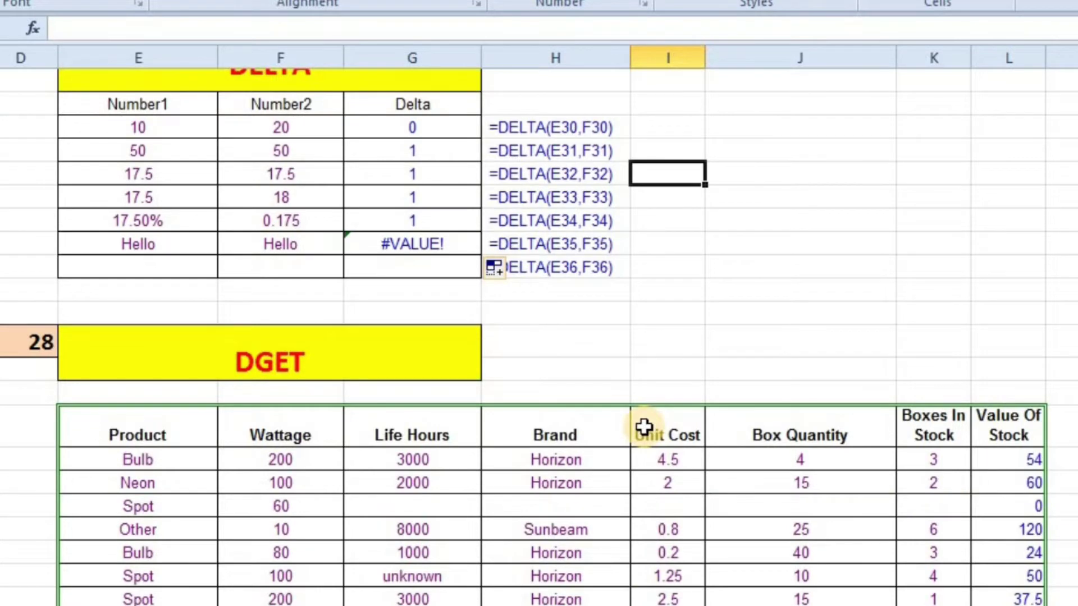
scroll(645, 427, down, 1)
scroll(645, 427, down, 1)
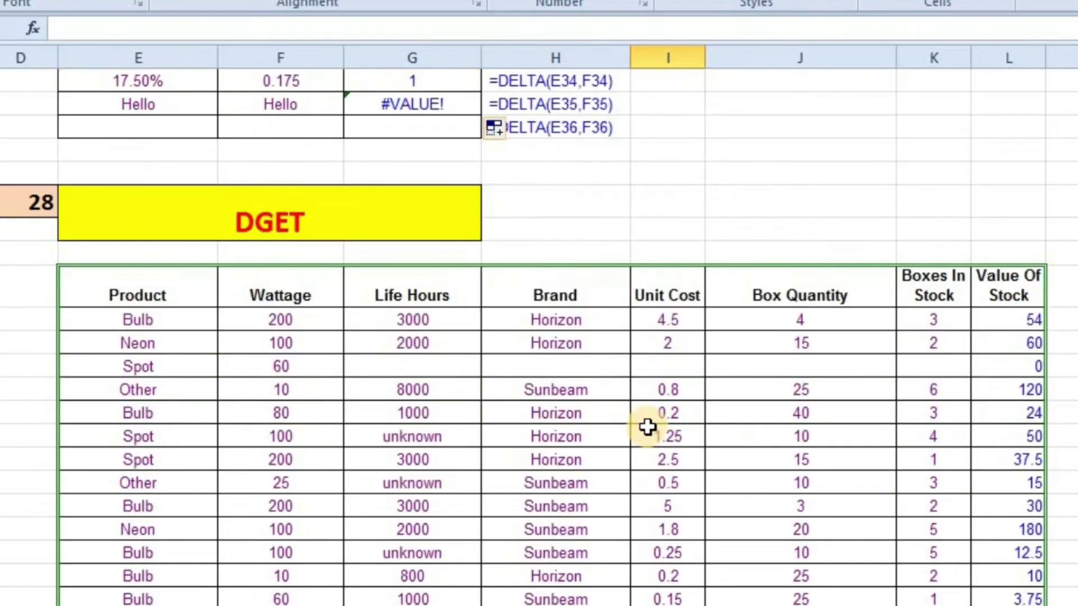
scroll(648, 426, down, 1)
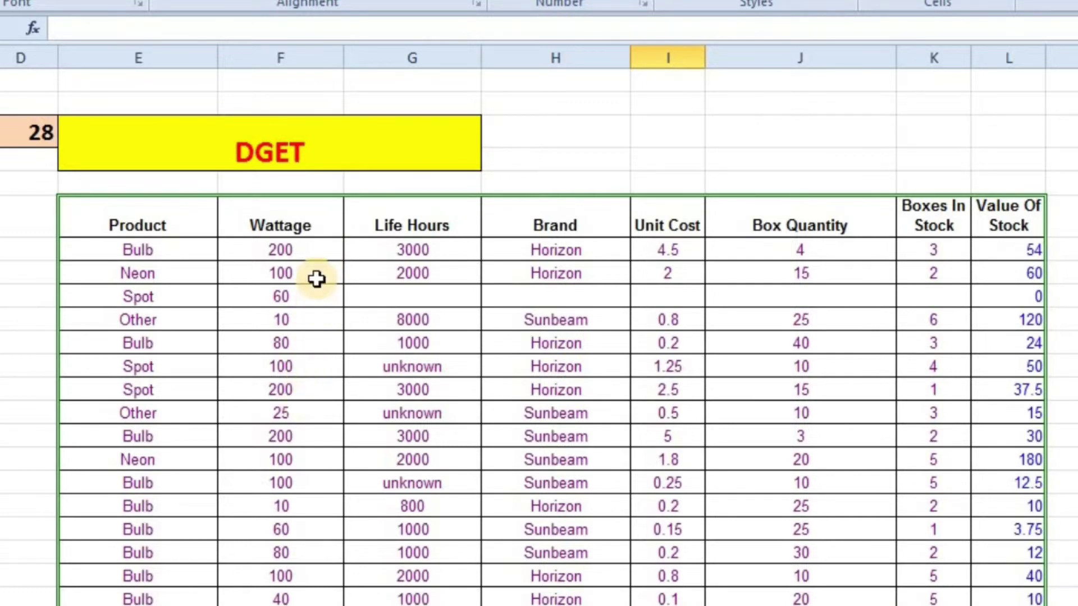
Edit the first Bulb's wattage entry, adding then removing 'WATTS' so it reads plain 200
click(311, 247)
double_click(310, 249)
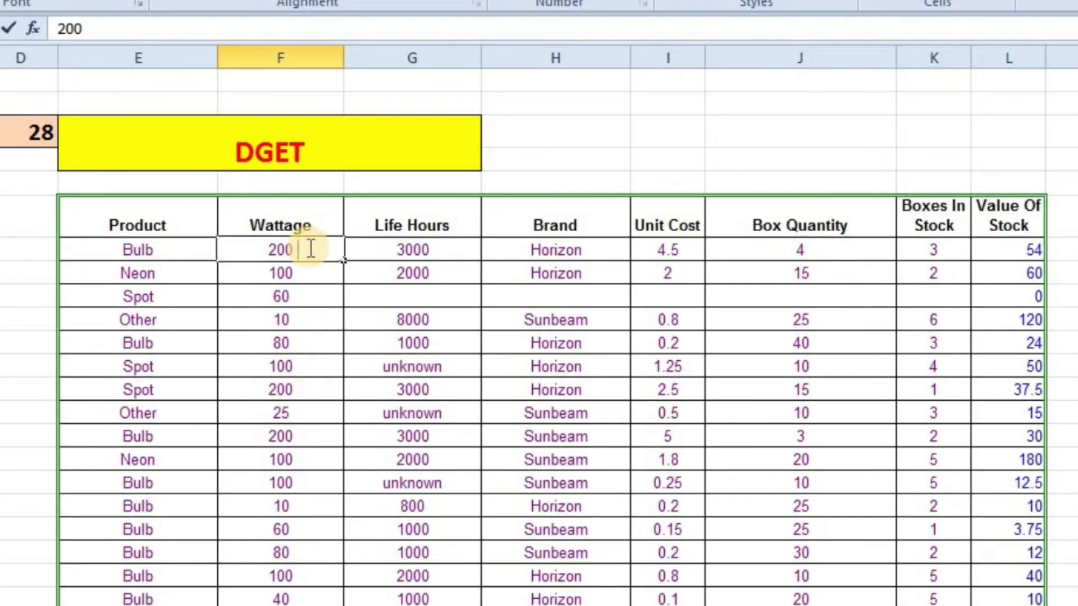
text(WATTS)
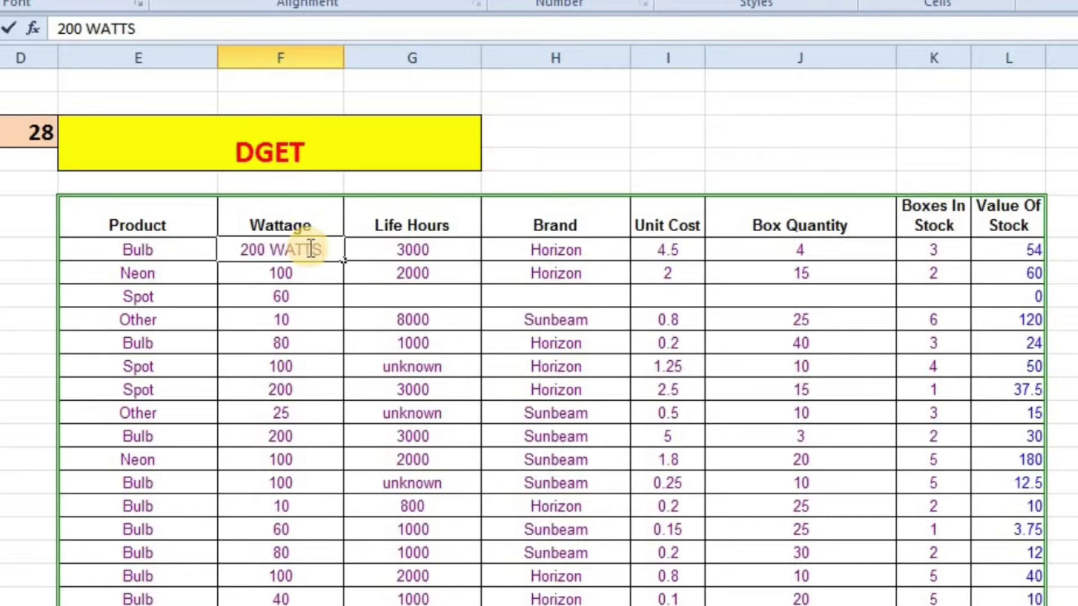
click(326, 303)
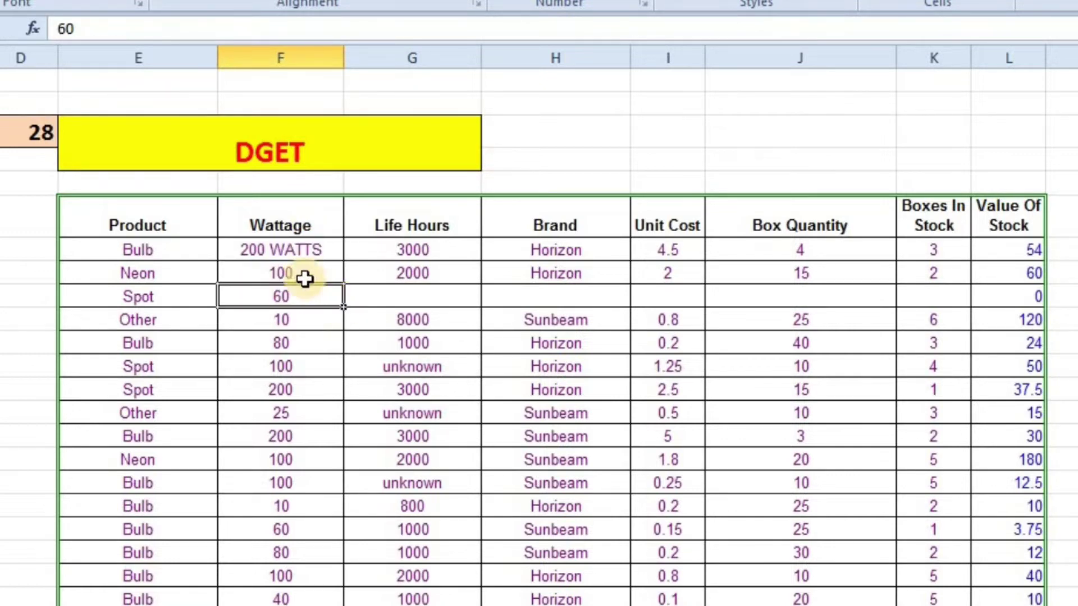
double_click(329, 247)
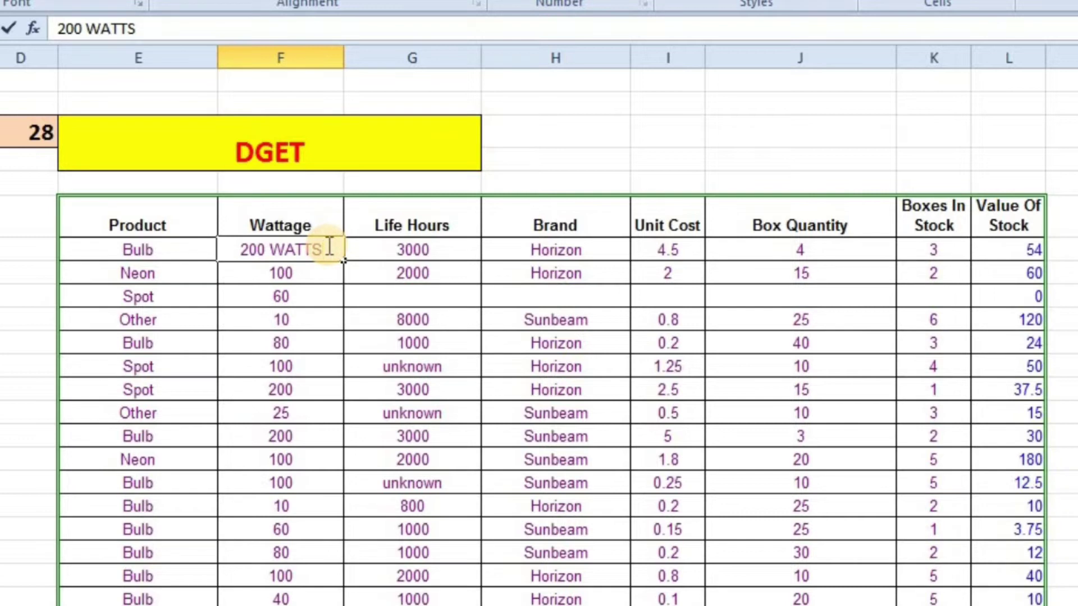
key(BackSpace)
key(BackSpace)
key(BackSpace)
key(BackSpace)
key(BackSpace)
key(BackSpace)
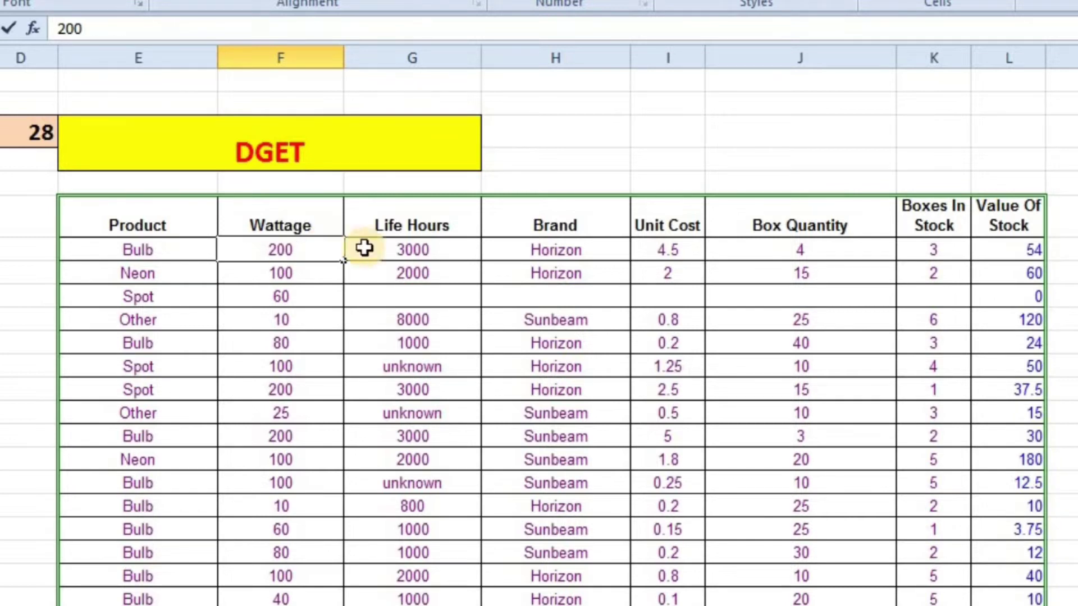
click(366, 275)
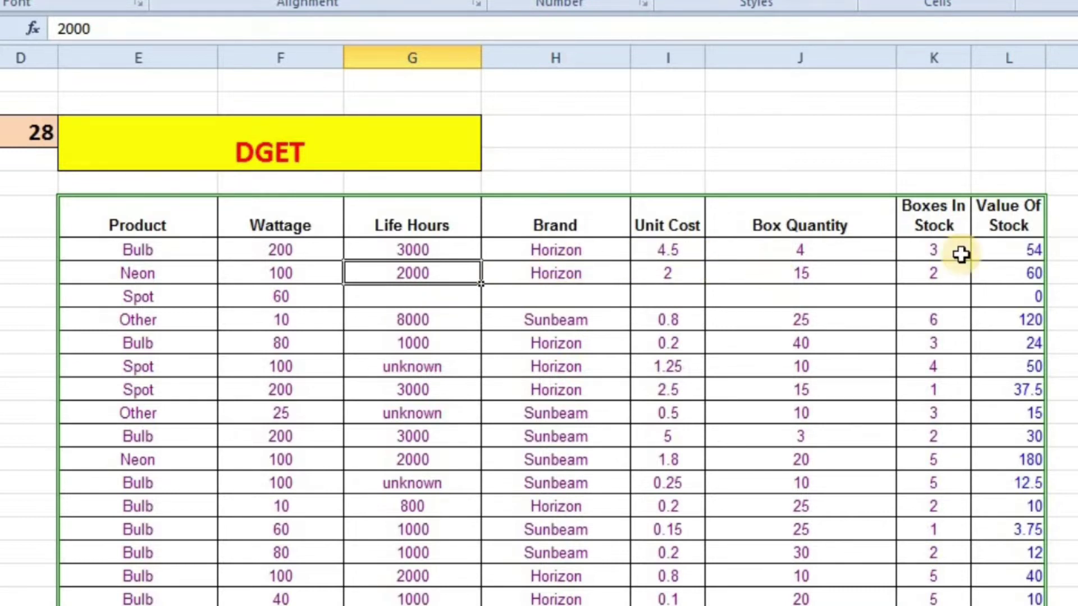
Enter =I43*J43*K43 in the first Value Of Stock cell, returning 54
click(1036, 252)
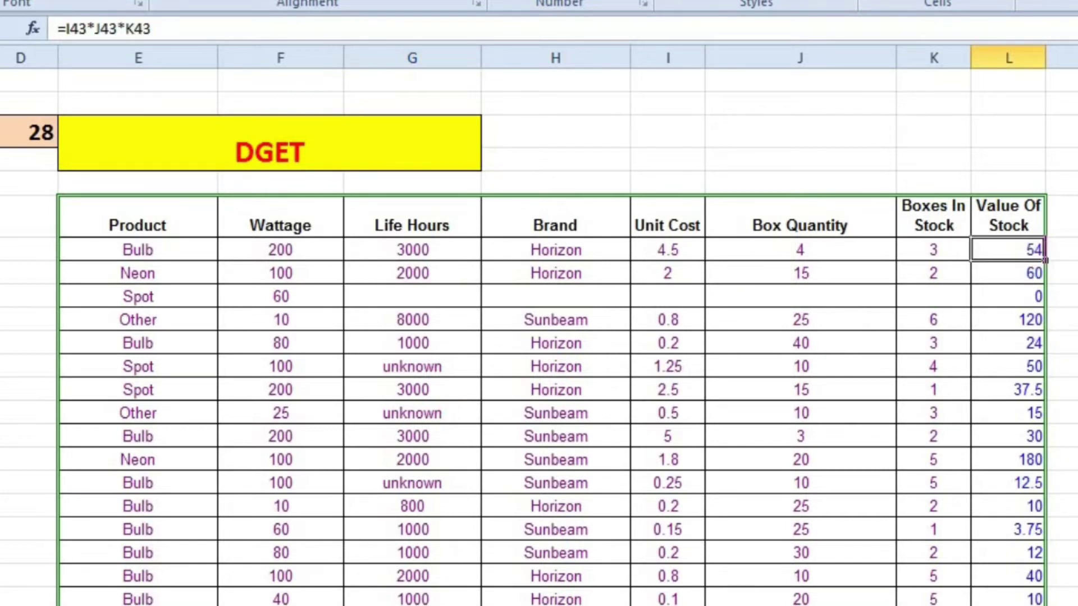
double_click(1036, 251)
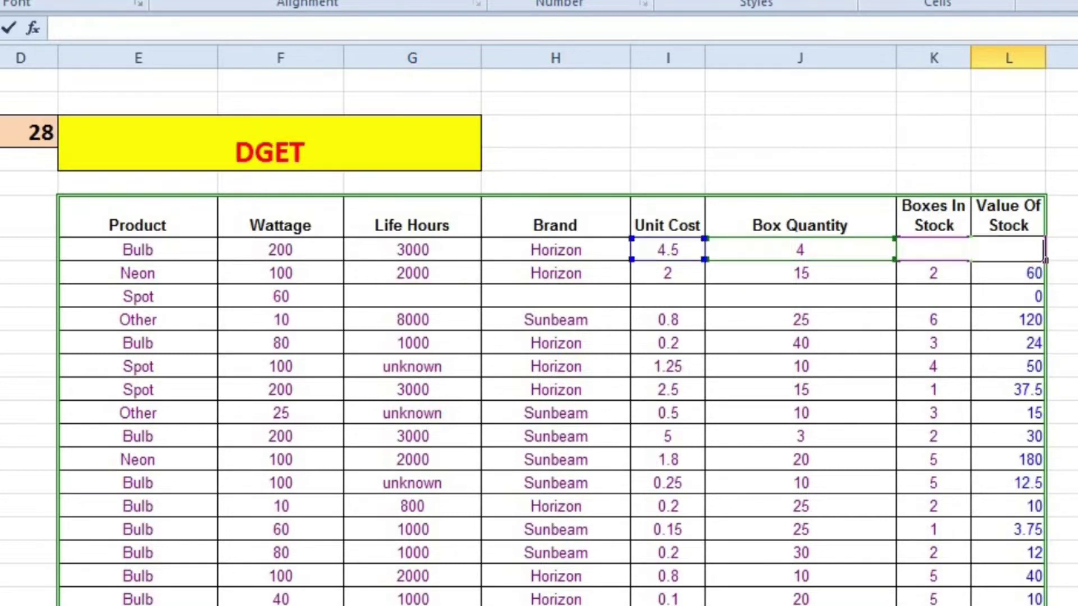
text(=)
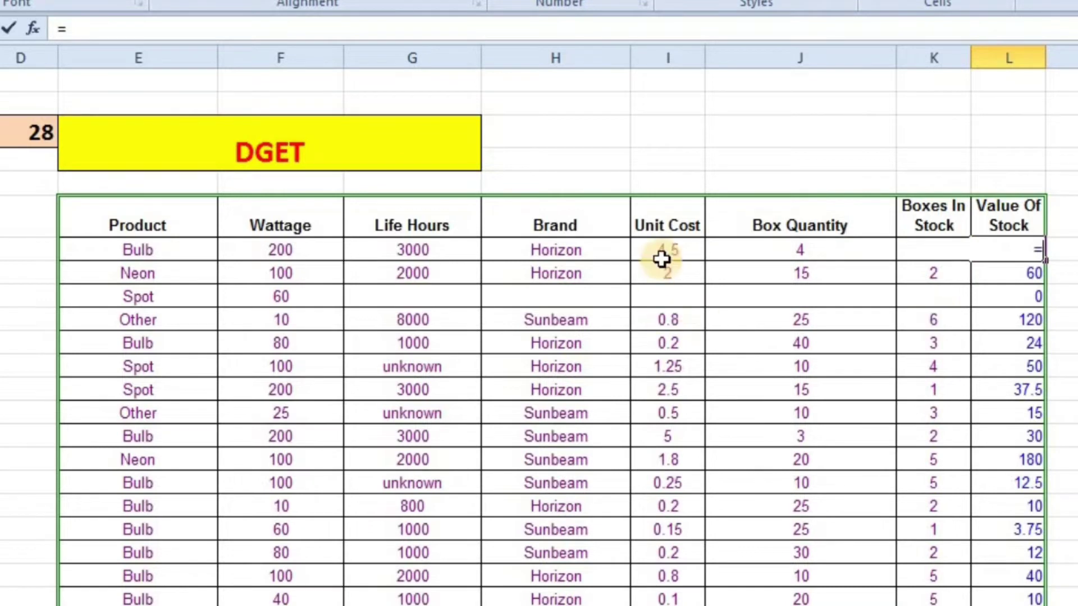
click(665, 255)
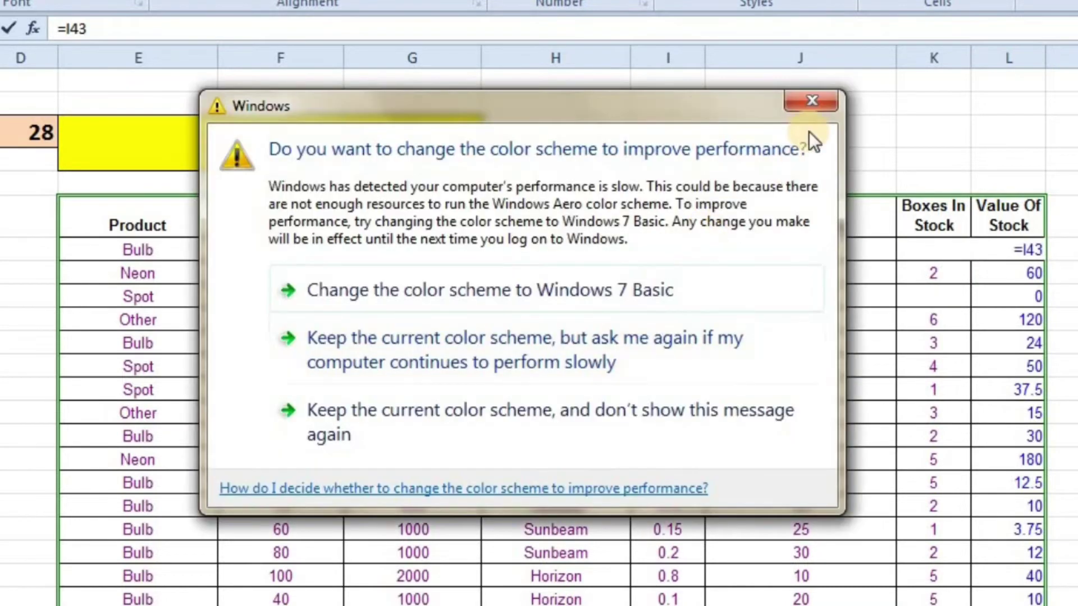
click(810, 101)
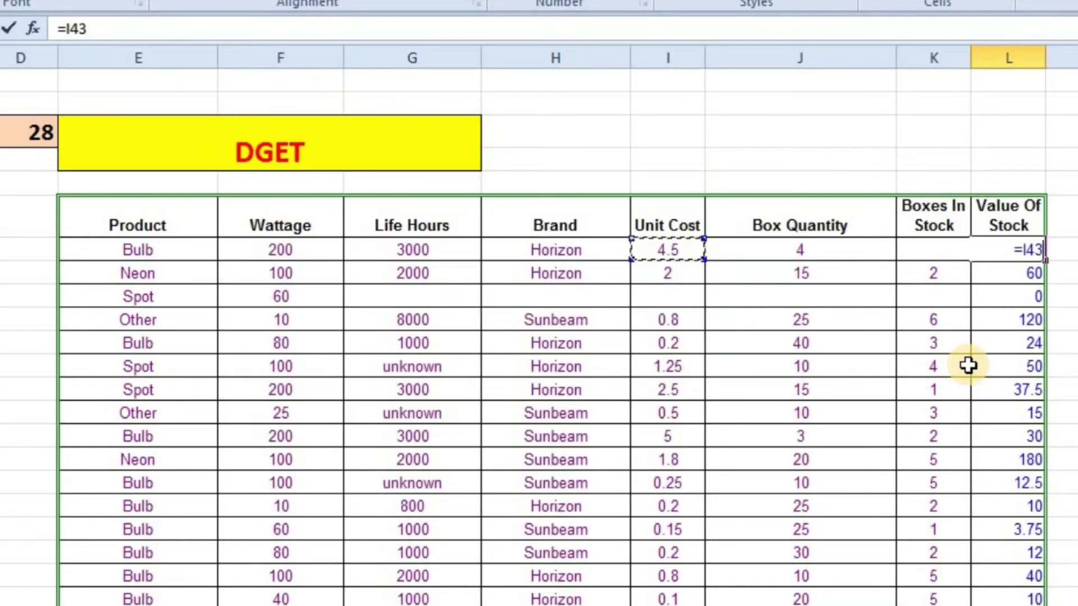
text(*)
click(814, 247)
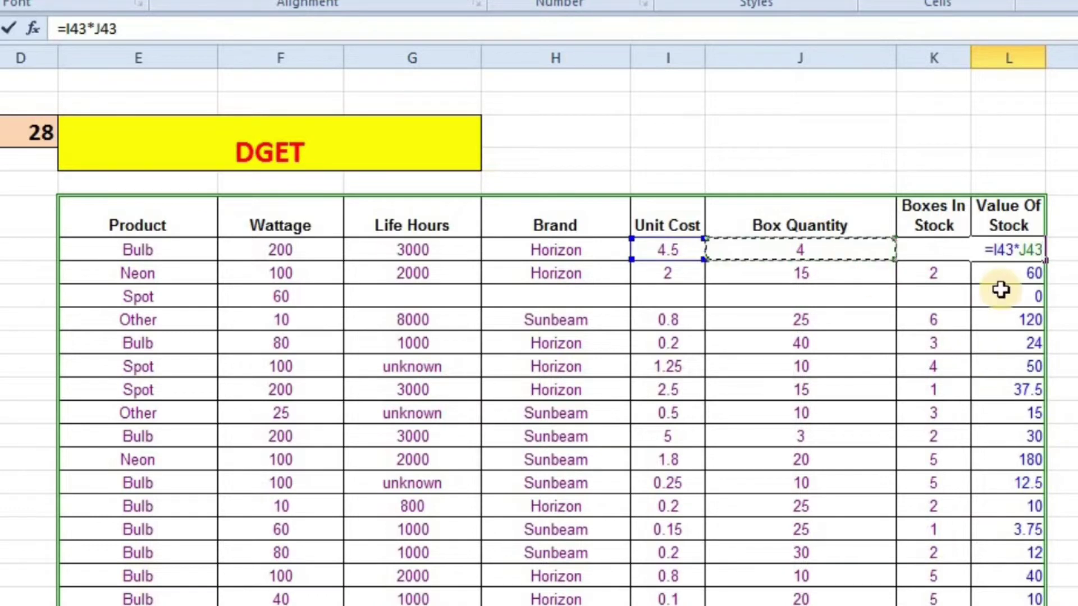
text(*)
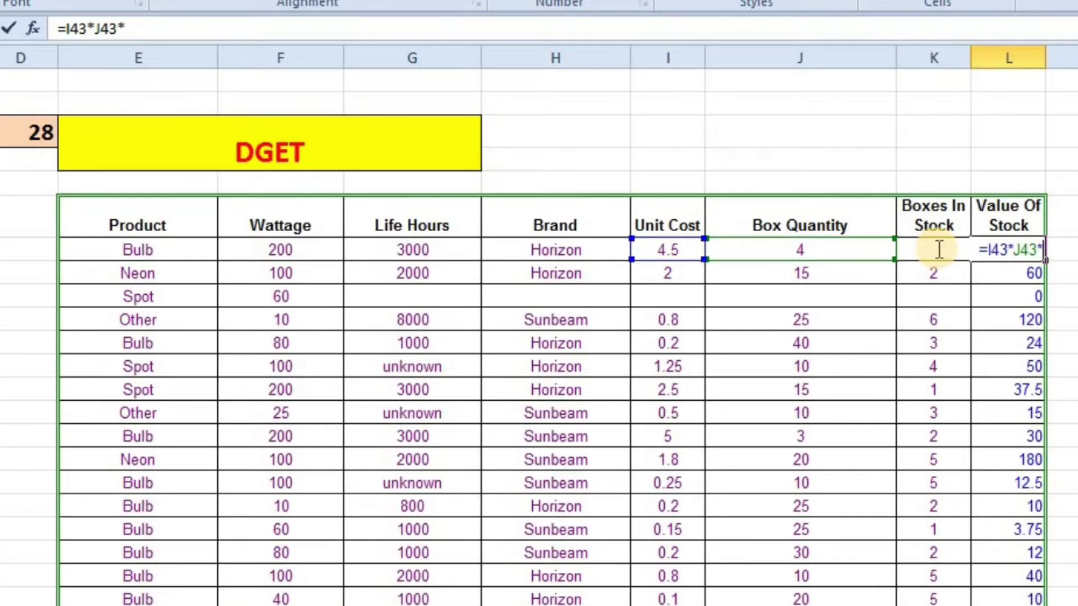
text(K34)
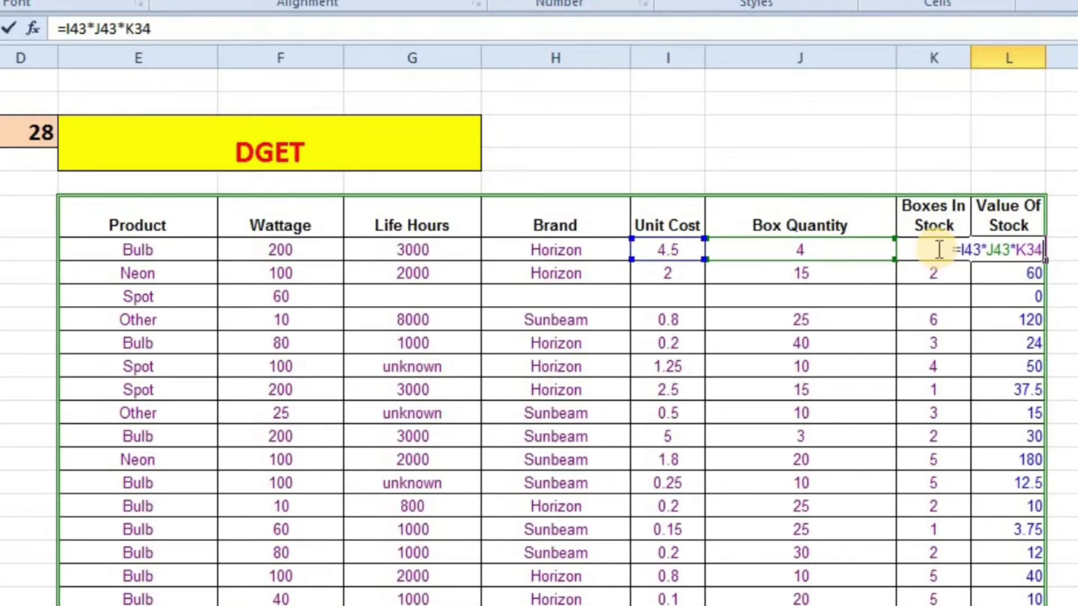
key(BackSpace)
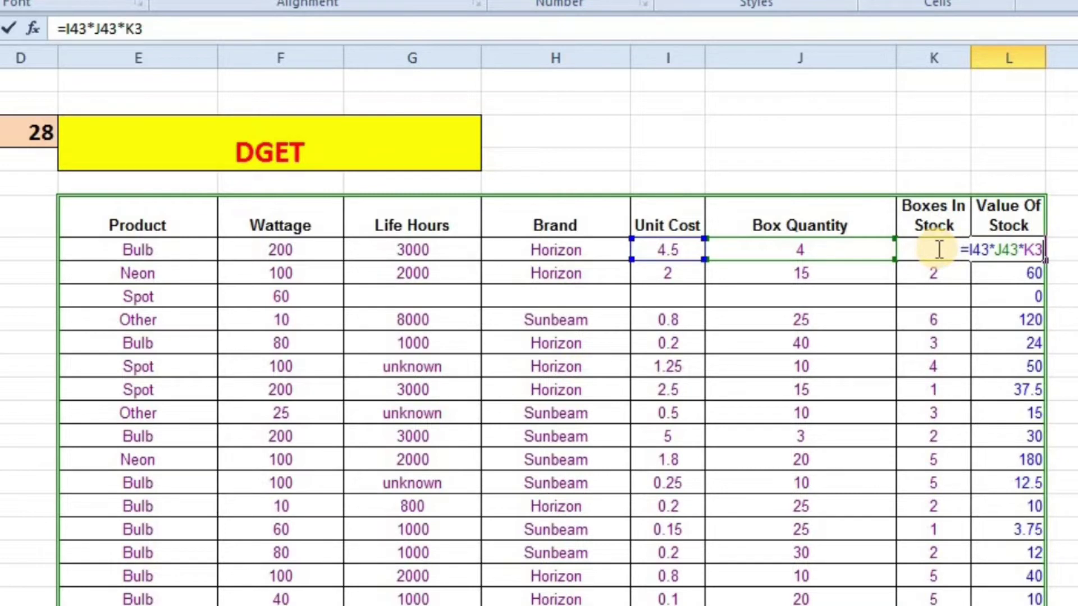
key(BackSpace)
text(43)
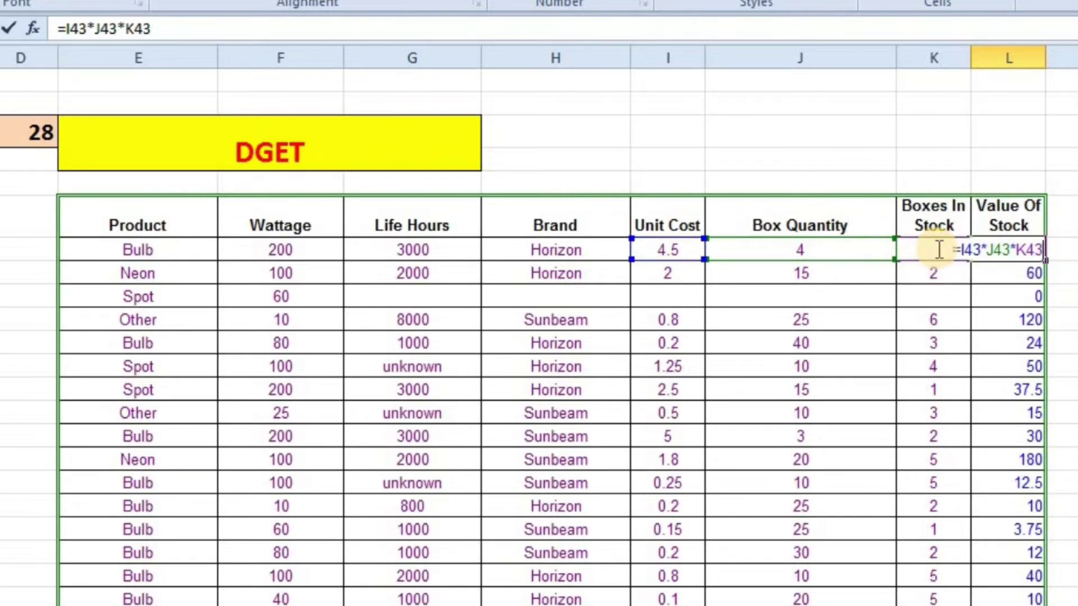
key(Return)
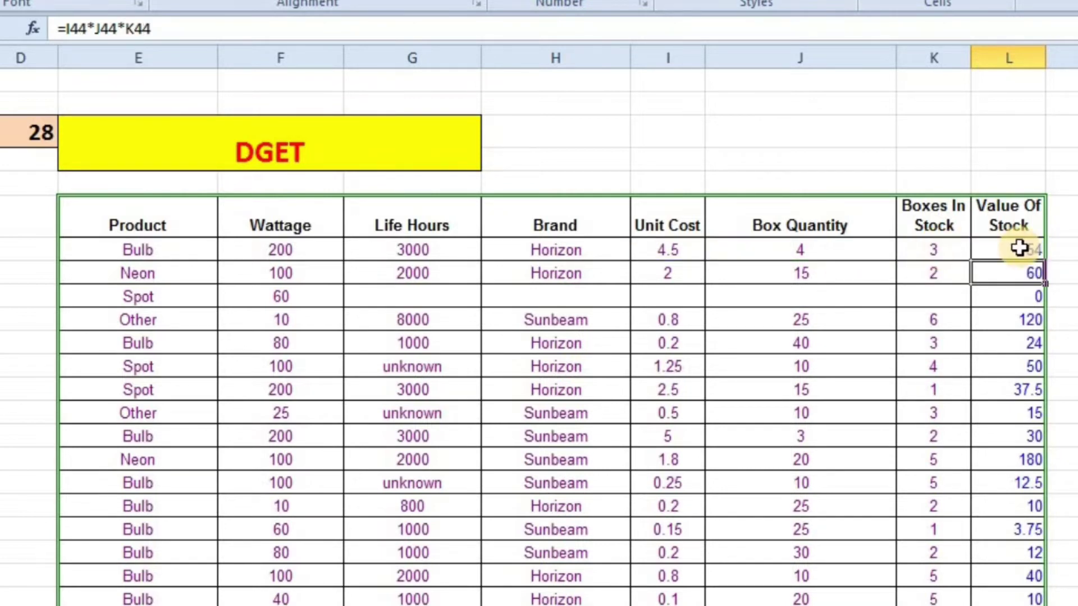
click(1019, 250)
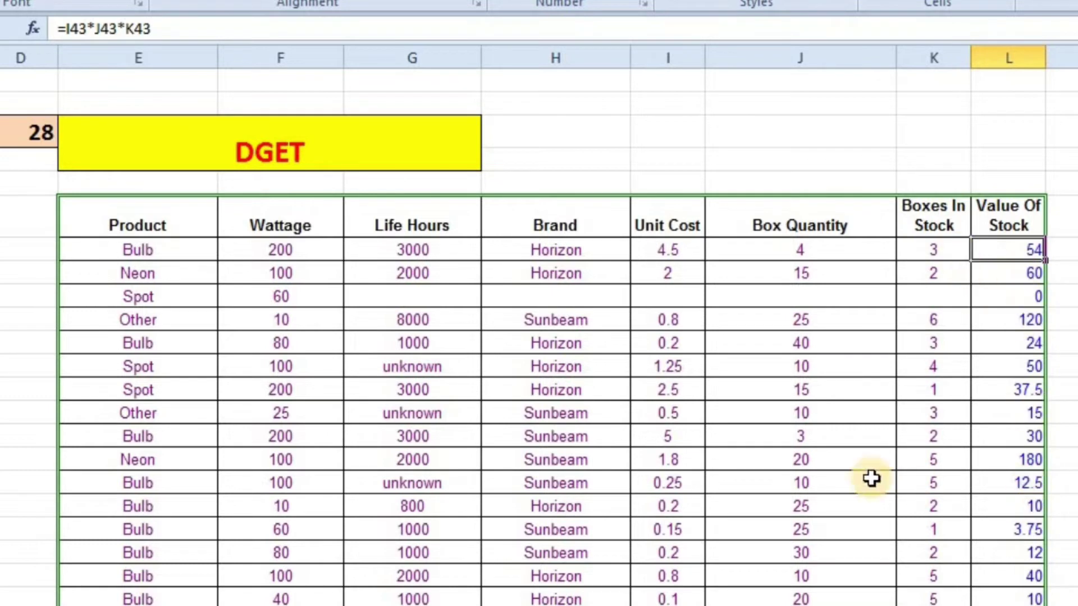
Scroll below the DGET table and select the empty cell beside 'The number in stock is :'
scroll(863, 468, down, 1)
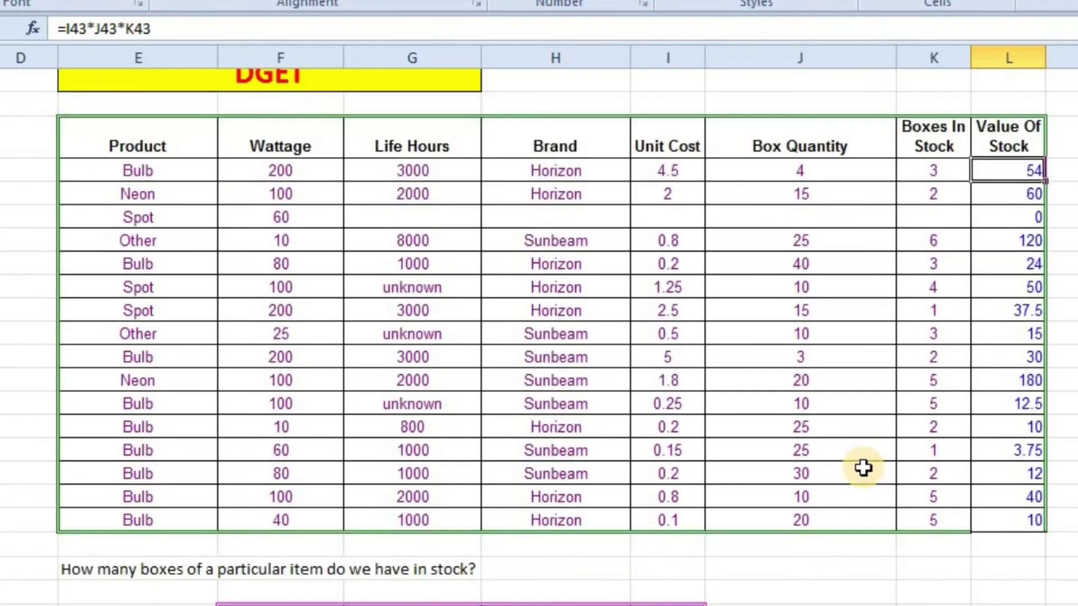
scroll(862, 468, down, 2)
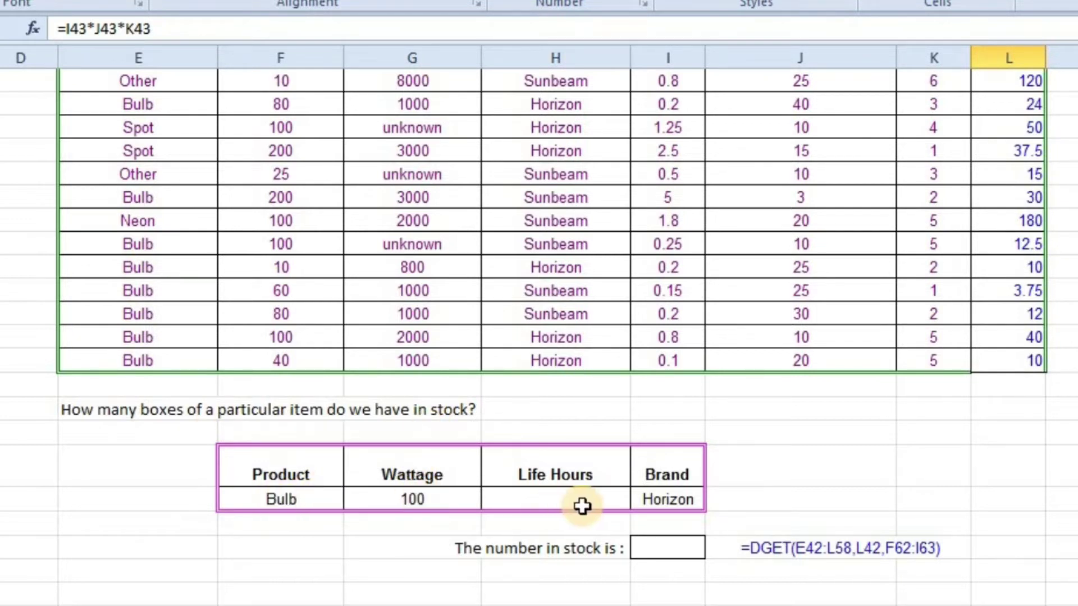
click(668, 546)
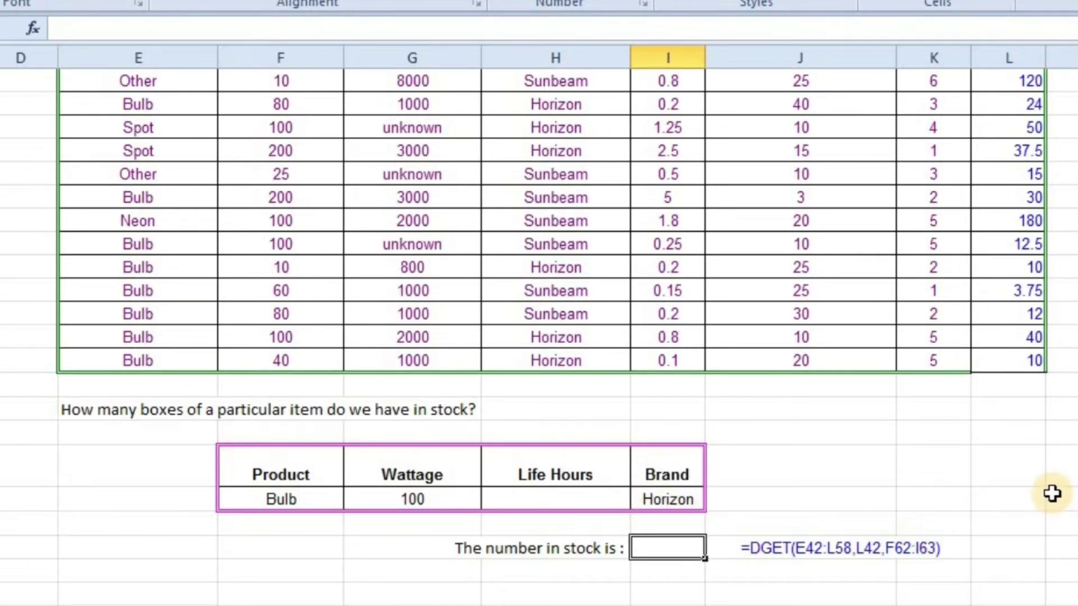
Start a DGET formula using E42:L58 as the database range
text(=D)
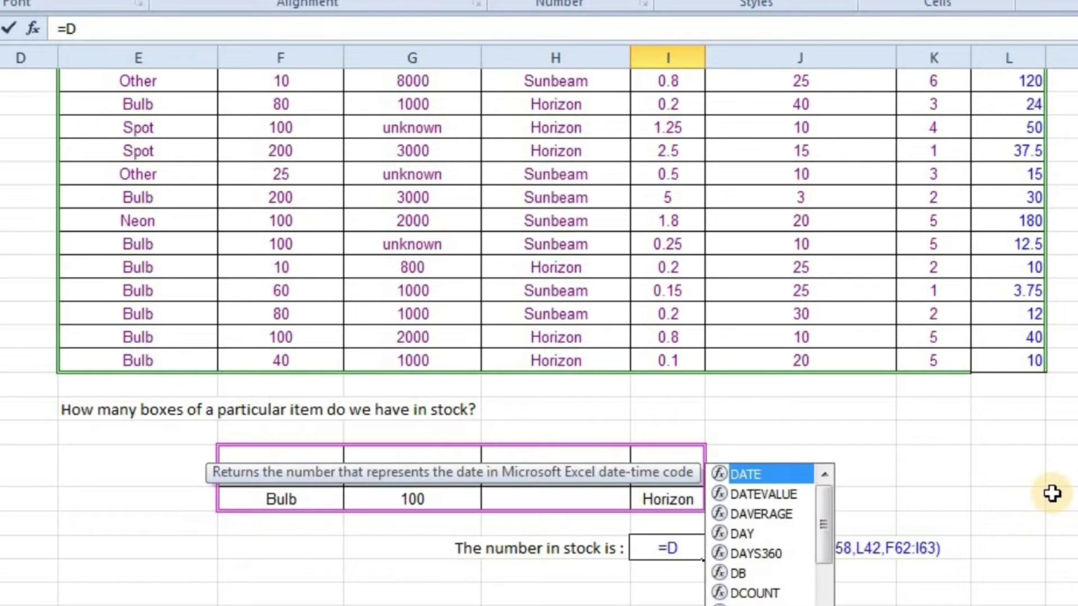
text(G)
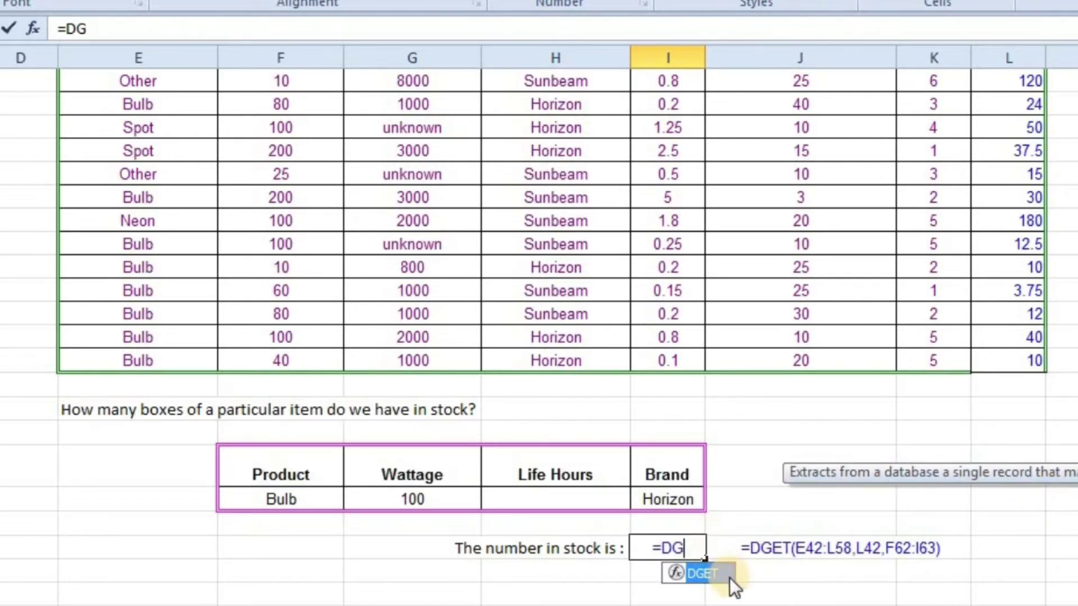
double_click(716, 573)
scroll(284, 241, up, 3)
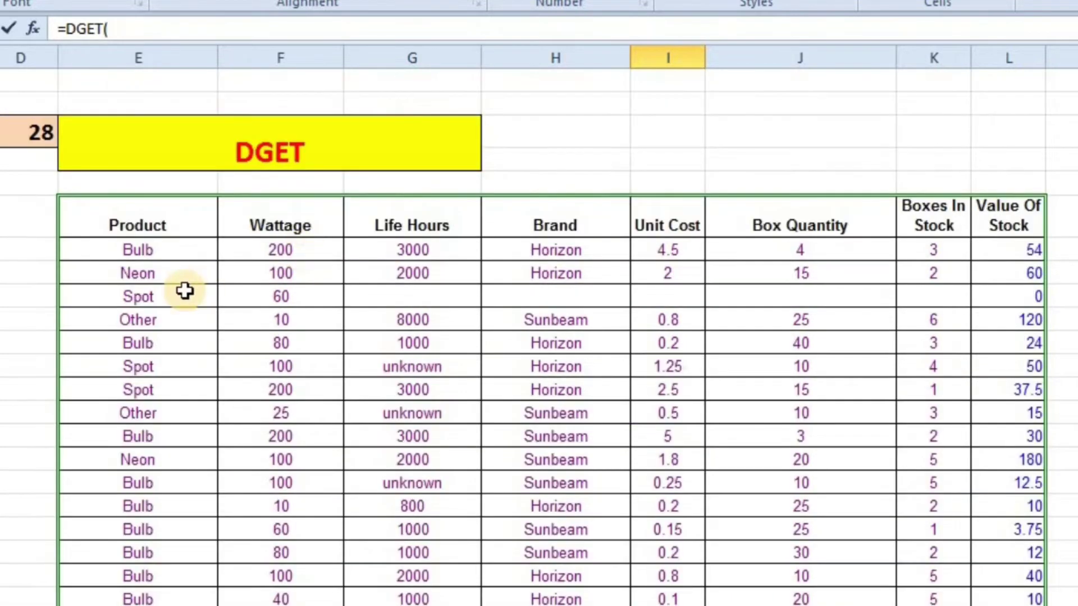
drag(115, 218, 861, 562)
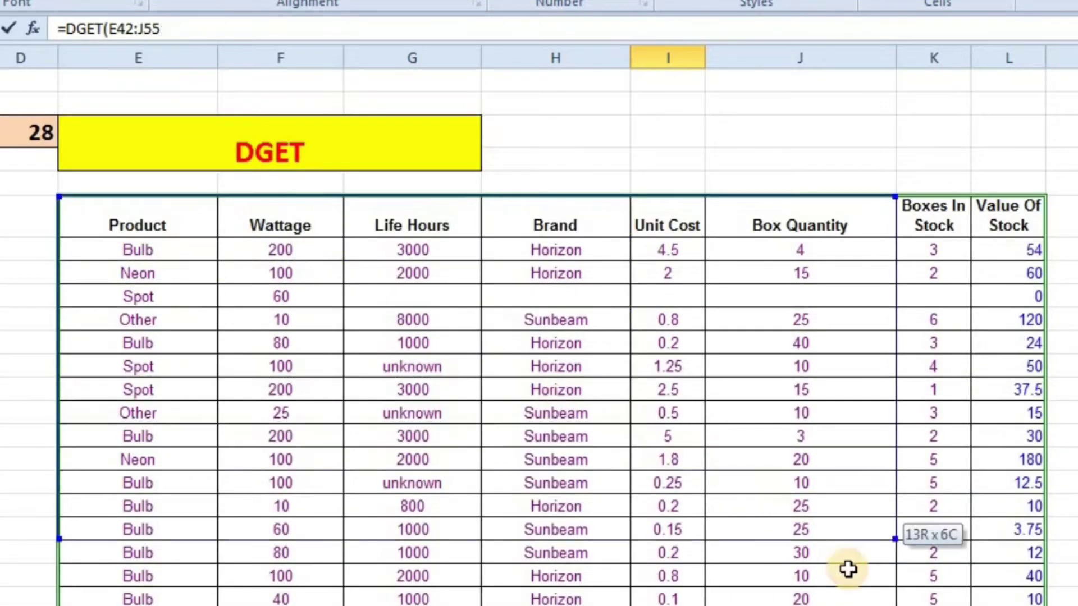
drag(861, 562, 1019, 589)
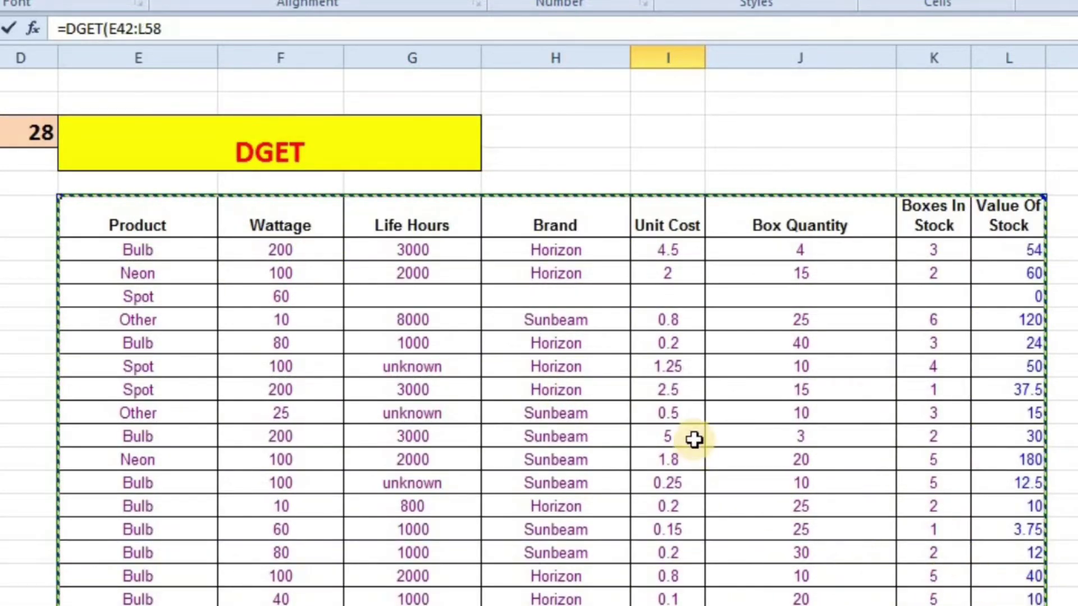
scroll(696, 435, down, 1)
scroll(694, 432, down, 1)
scroll(696, 436, down, 1)
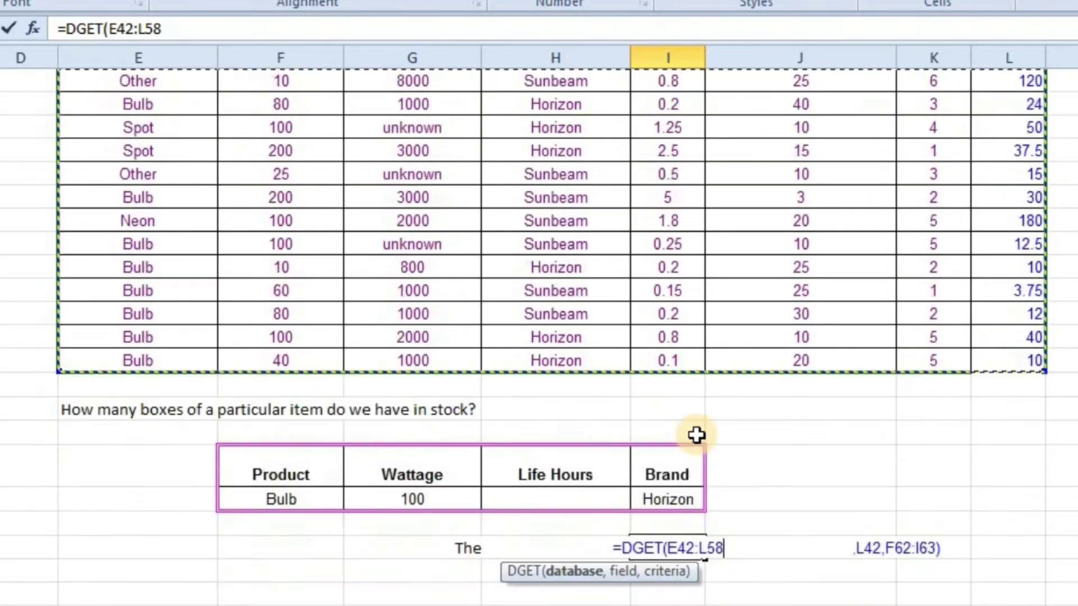
Complete the DGET with field L42 and criteria F62:I63, returning 40 boxes
text(,)
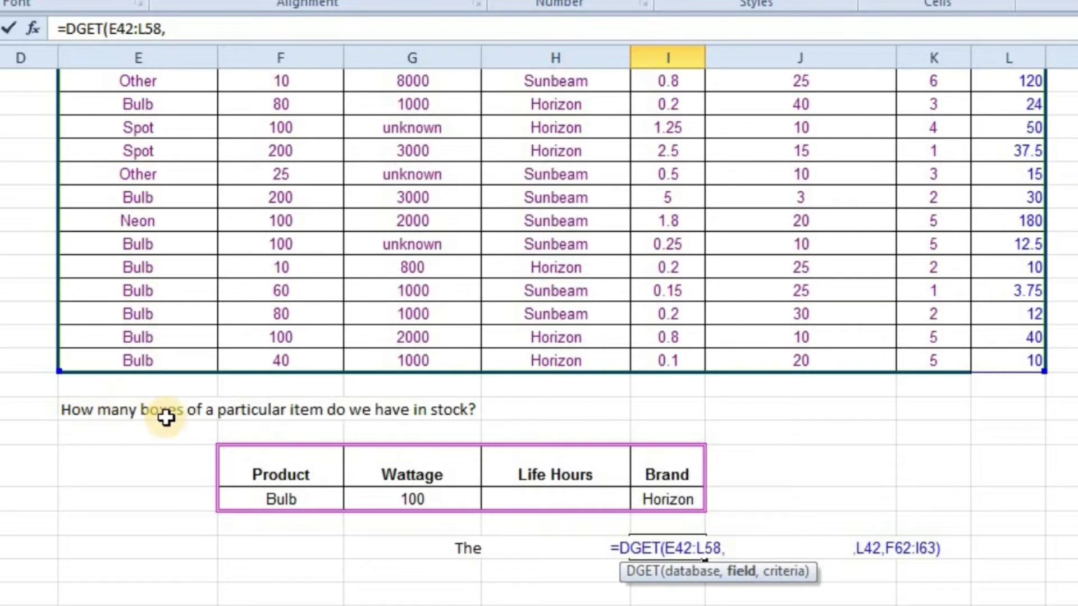
drag(75, 409, 404, 414)
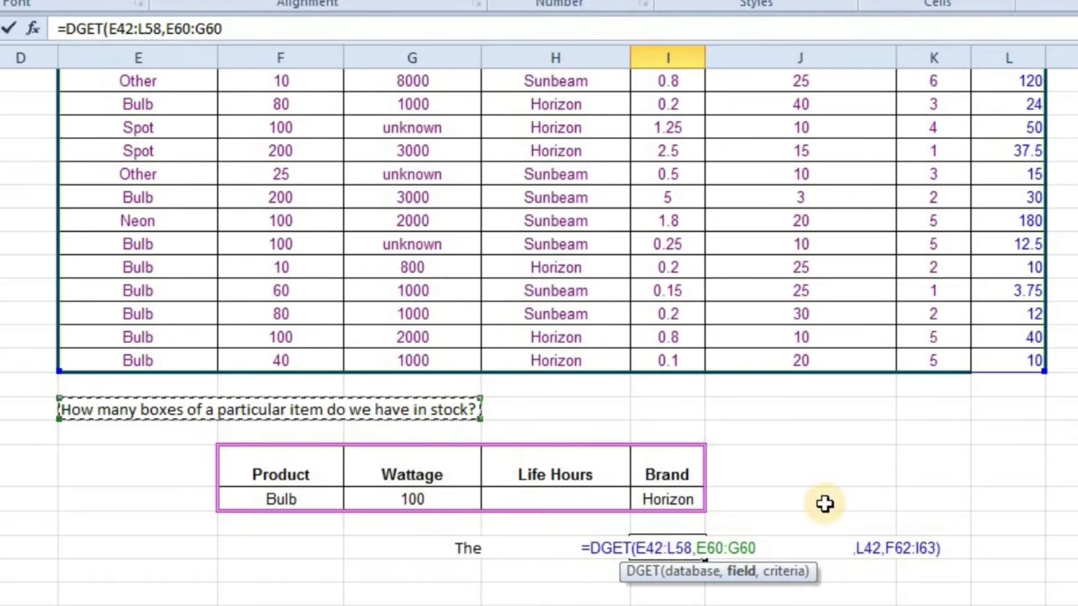
key(BackSpace)
key(BackSpace)
key(BackSpace)
key(BackSpace)
key(BackSpace)
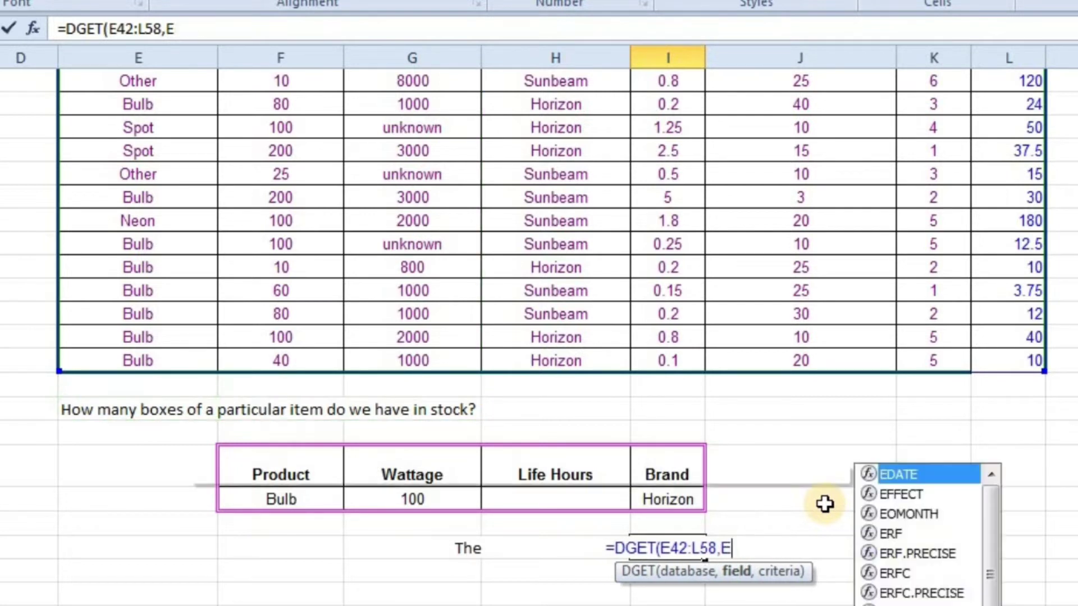
key(BackSpace)
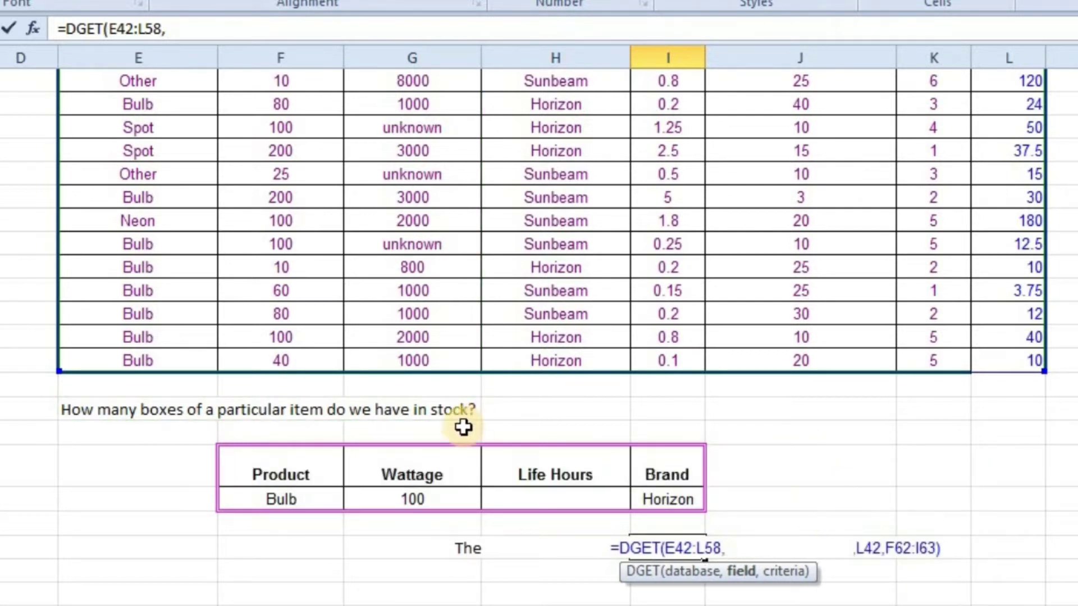
scroll(829, 314, up, 3)
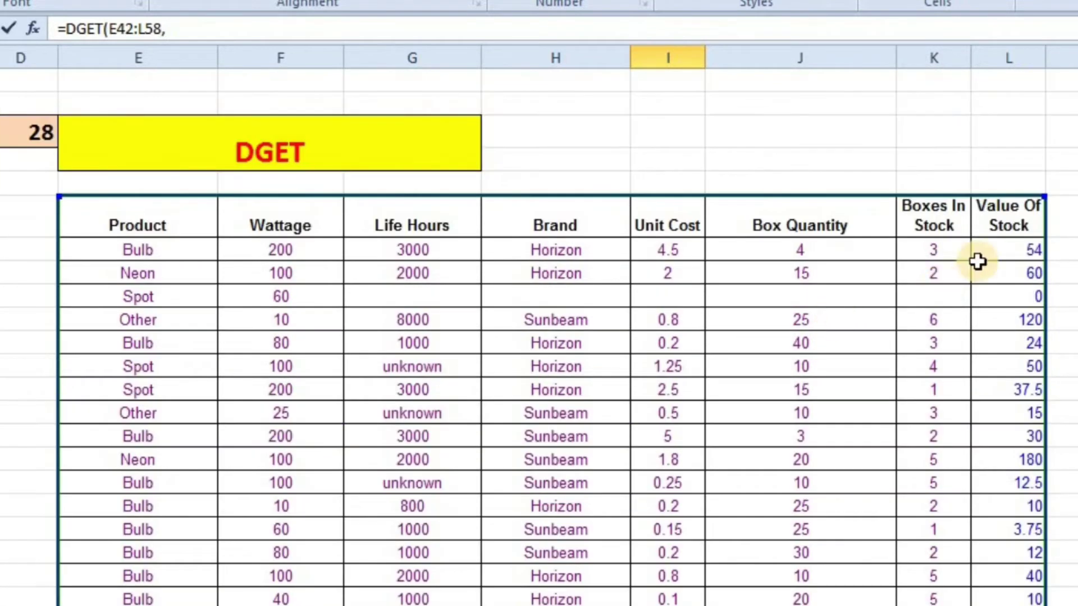
click(1004, 225)
scroll(828, 481, down, 3)
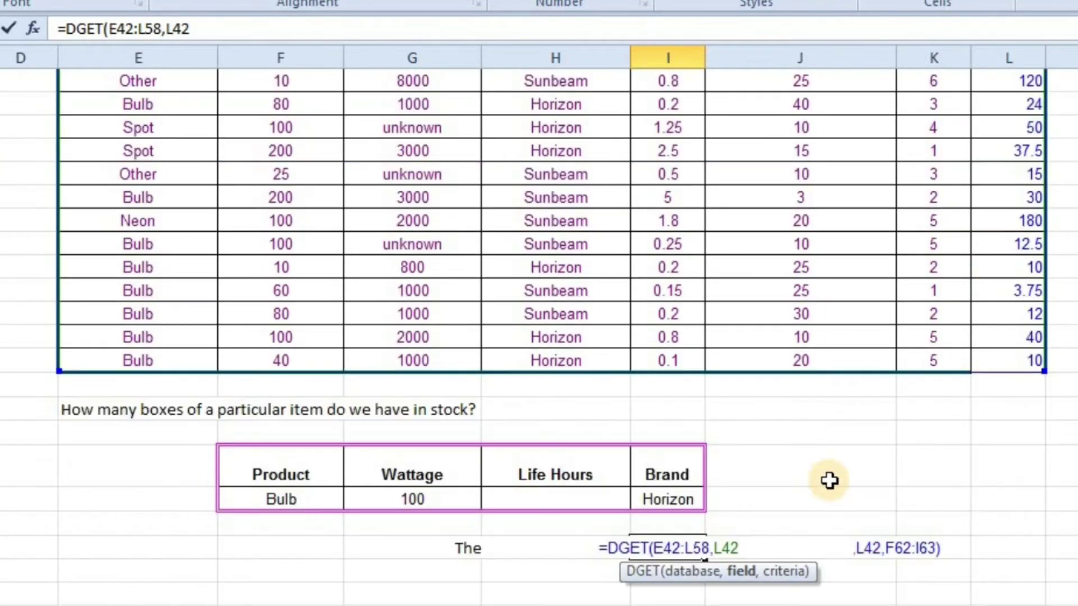
text(,)
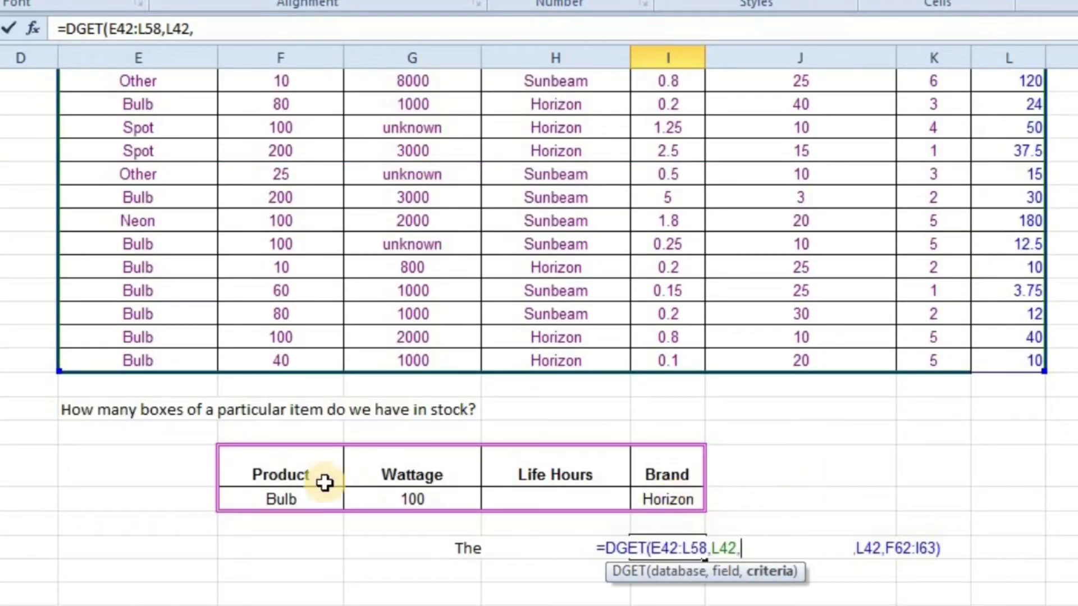
drag(276, 469, 666, 499)
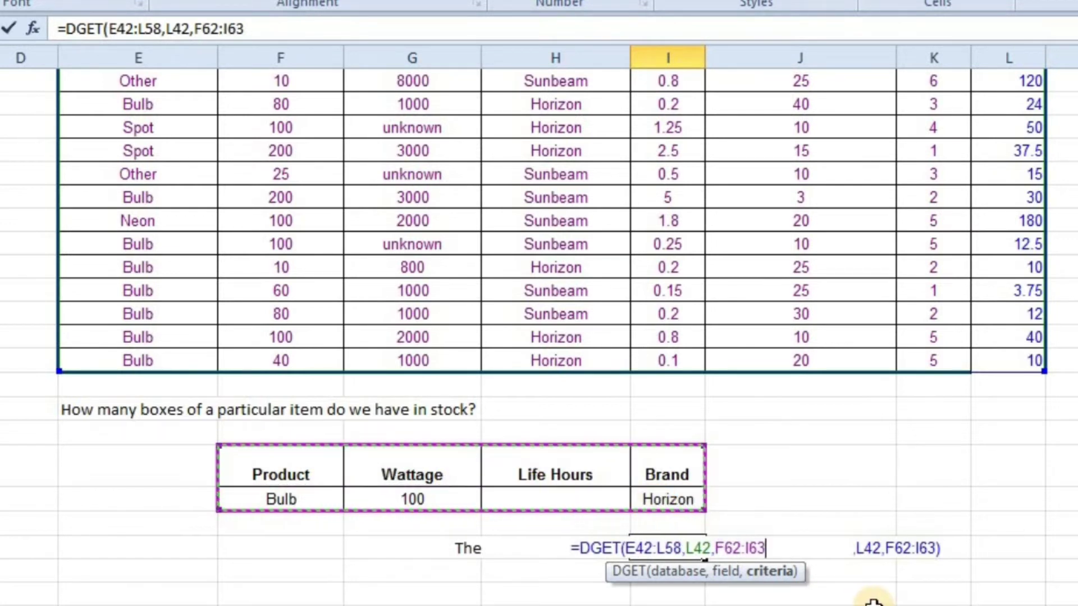
text())
key(Return)
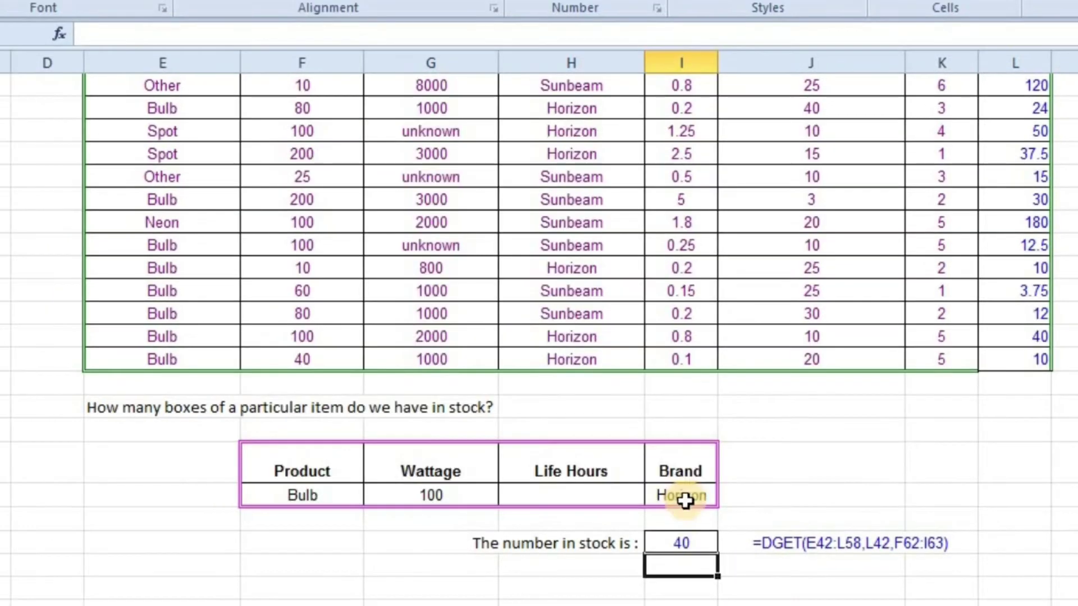
click(668, 499)
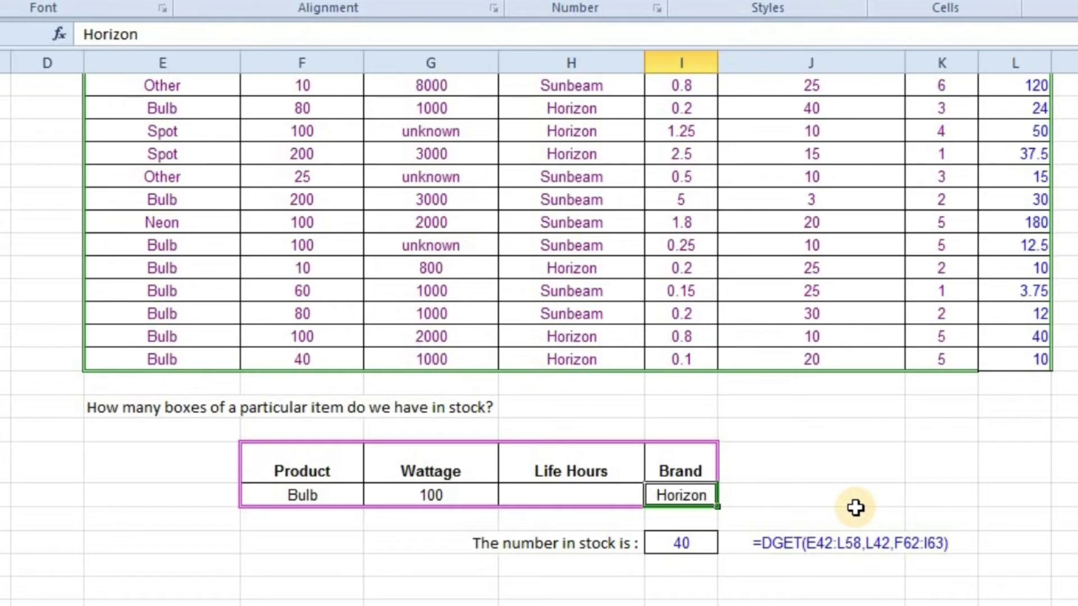
text(sUN)
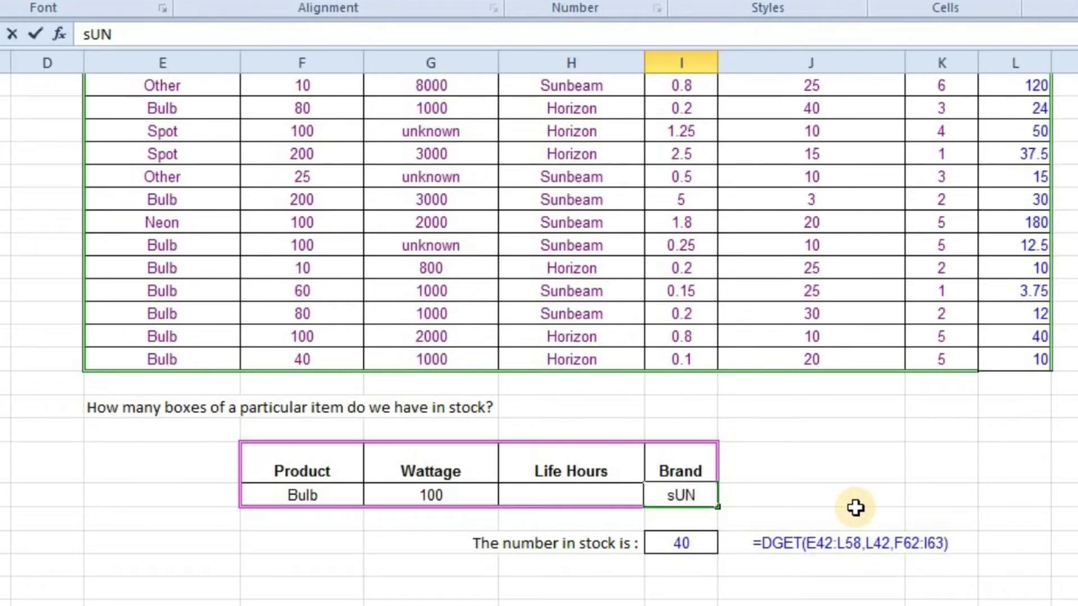
key(BackSpace)
key(BackSpace)
text(Sun)
text(bea)
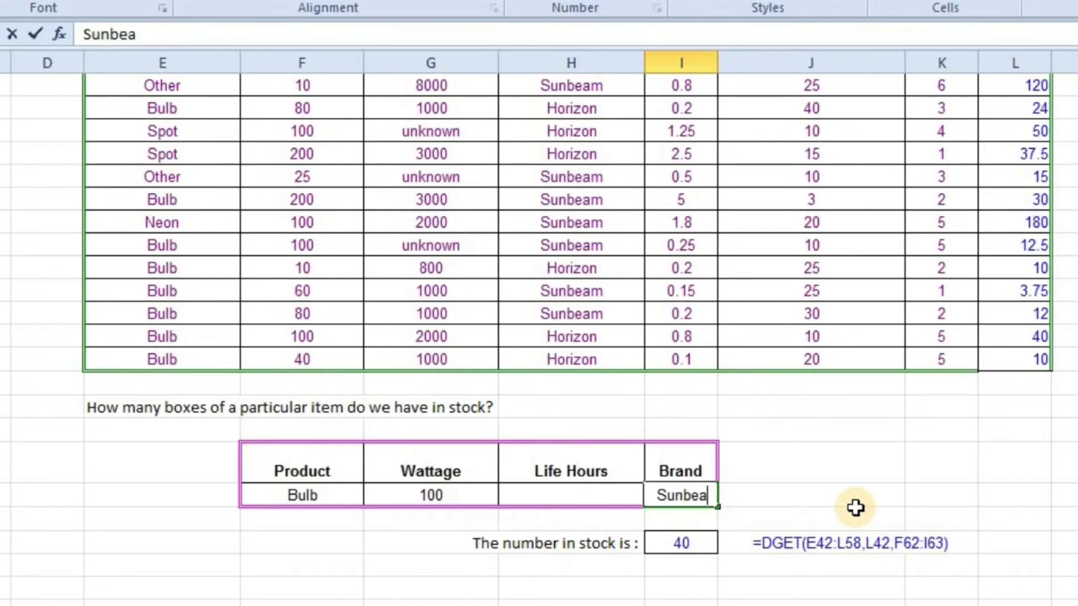
text(m)
key(Return)
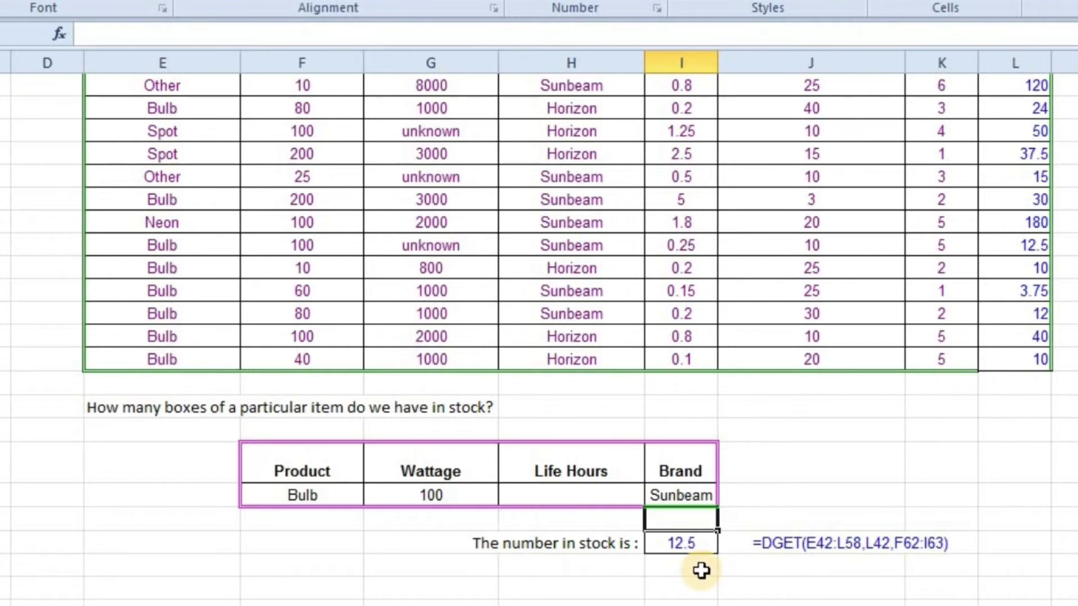
click(698, 494)
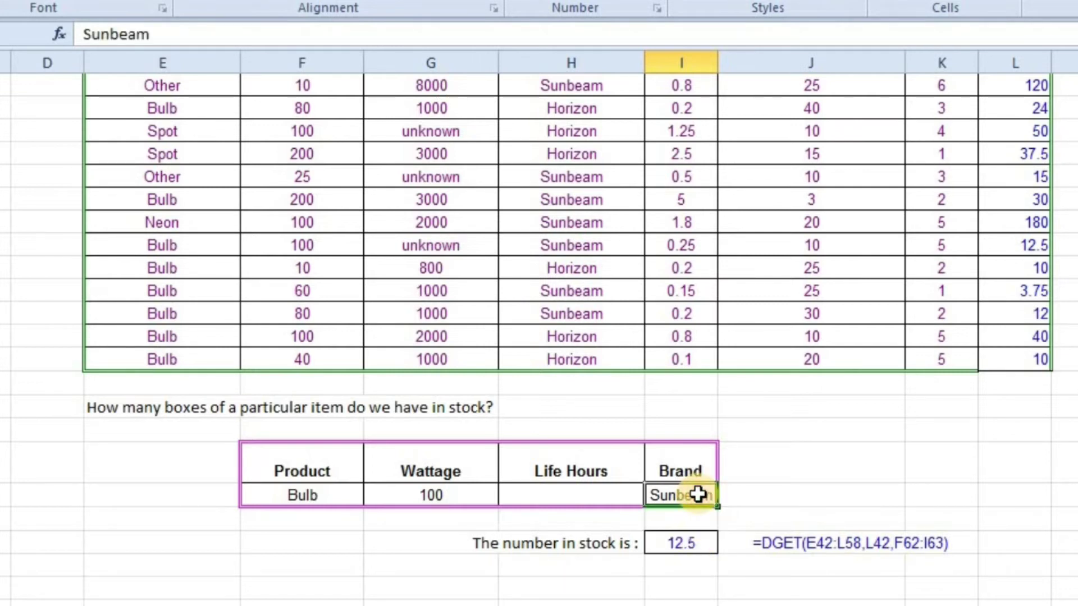
text(Hor)
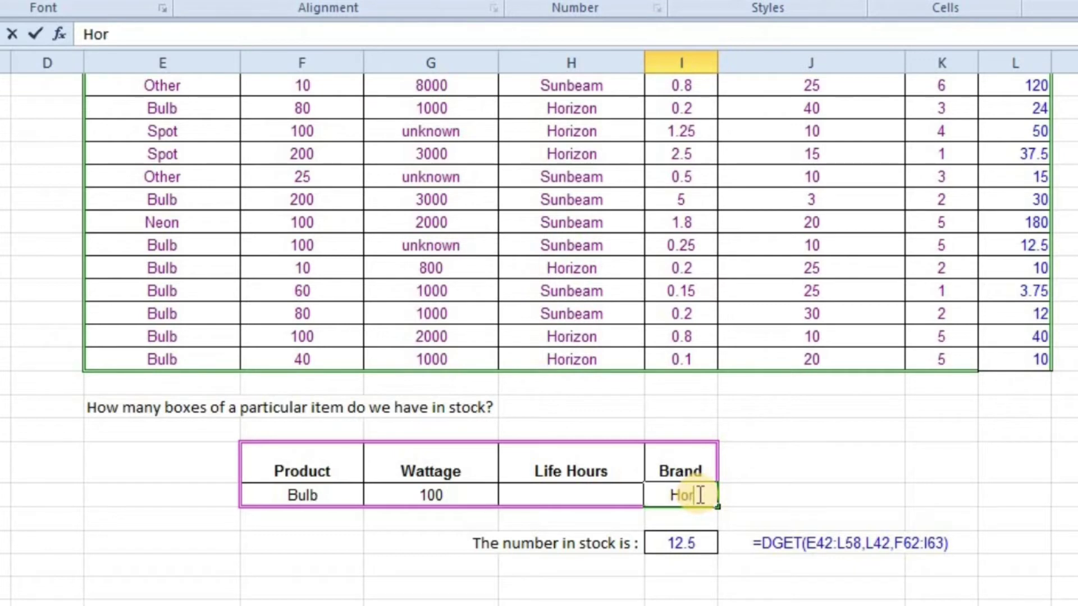
text(i)
text(zon)
key(Return)
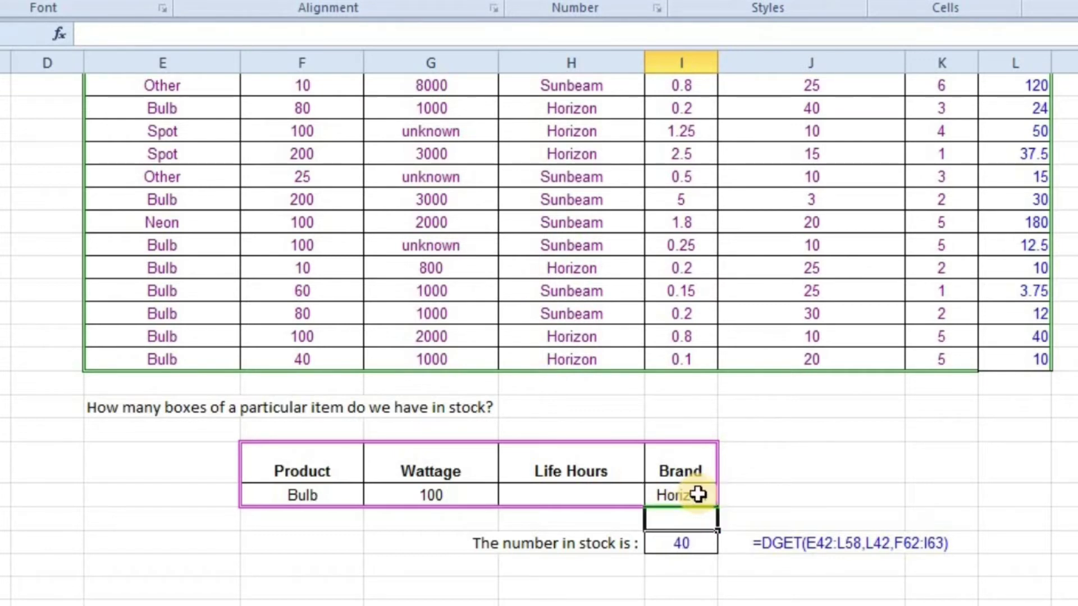
click(880, 492)
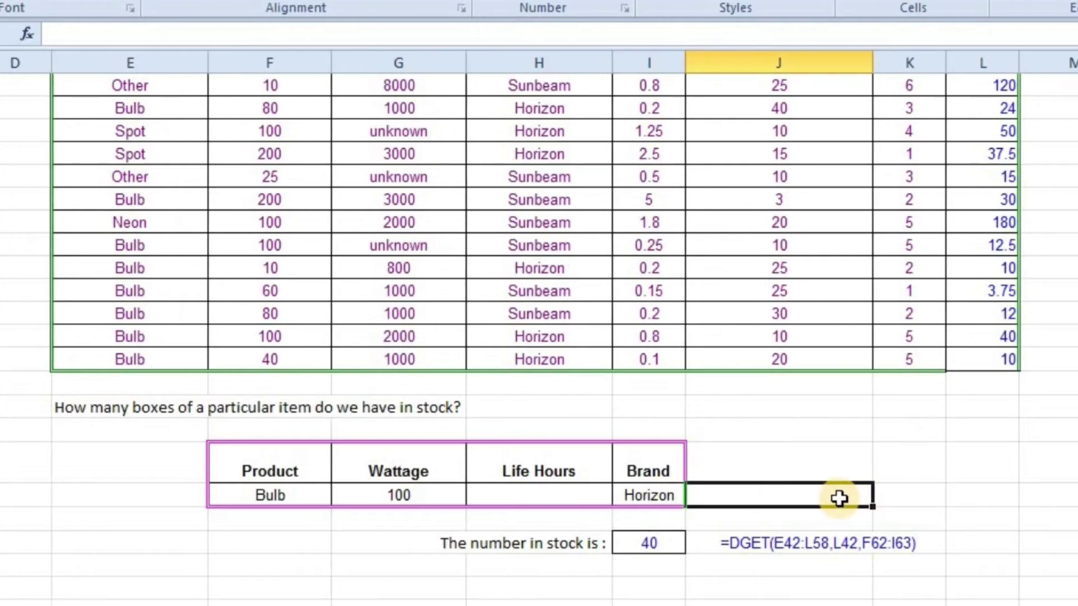
Scroll down to the DMAX example with its Horizon brand criterion and empty answer cell
scroll(871, 500, down, 3)
scroll(871, 501, down, 2)
scroll(871, 500, down, 1)
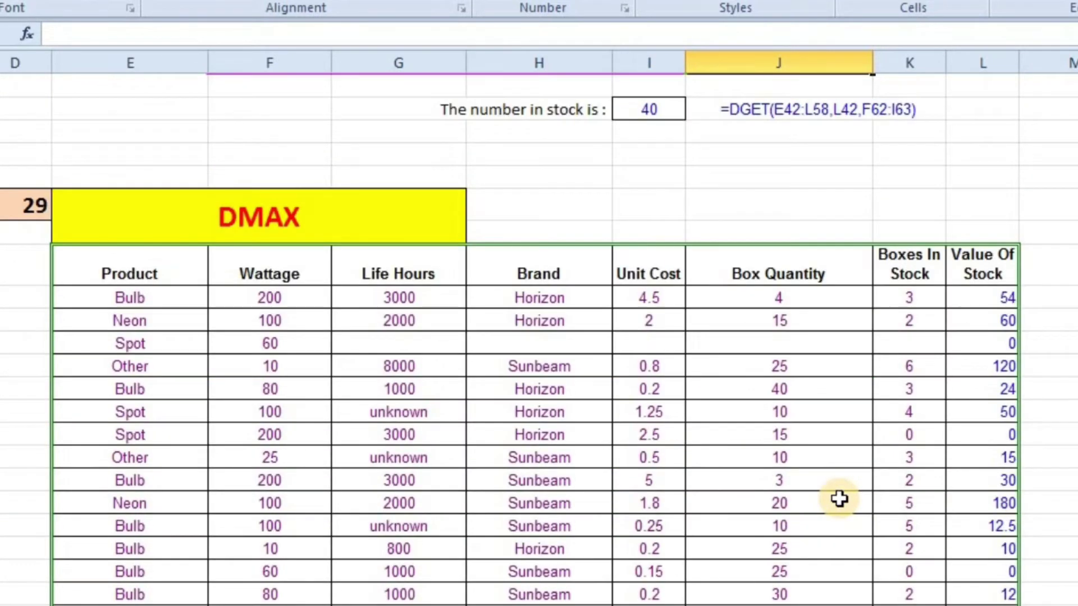
scroll(839, 499, down, 1)
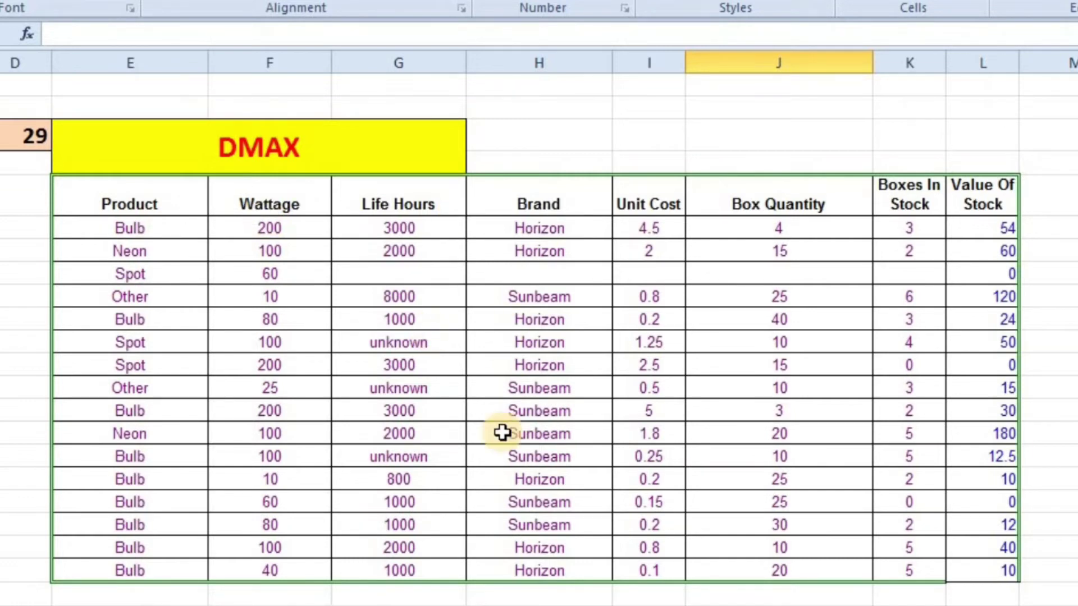
scroll(501, 433, down, 1)
scroll(501, 432, up, 1)
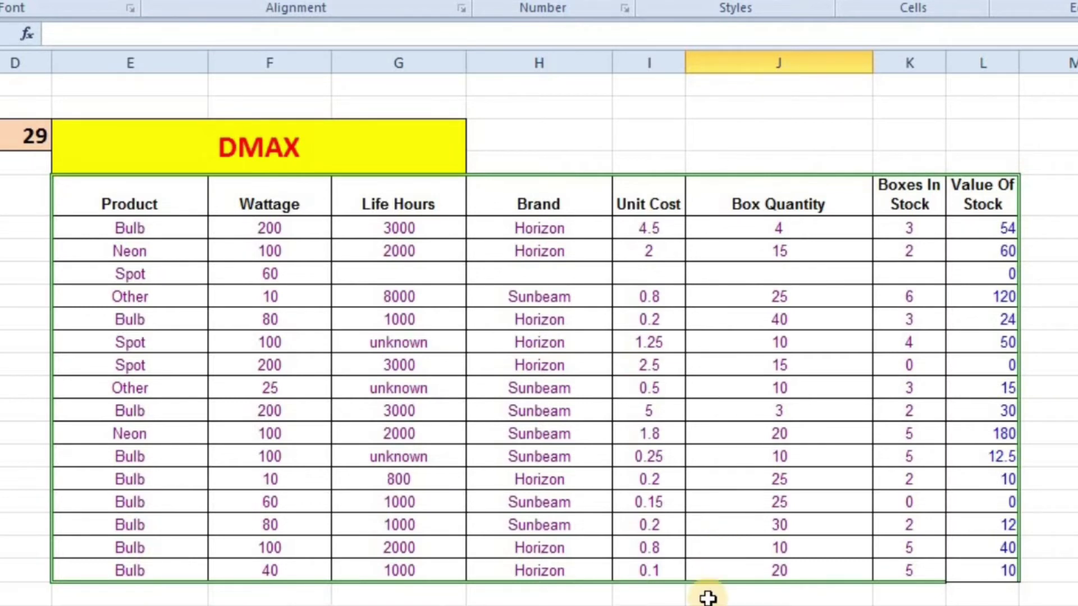
scroll(708, 598, down, 1)
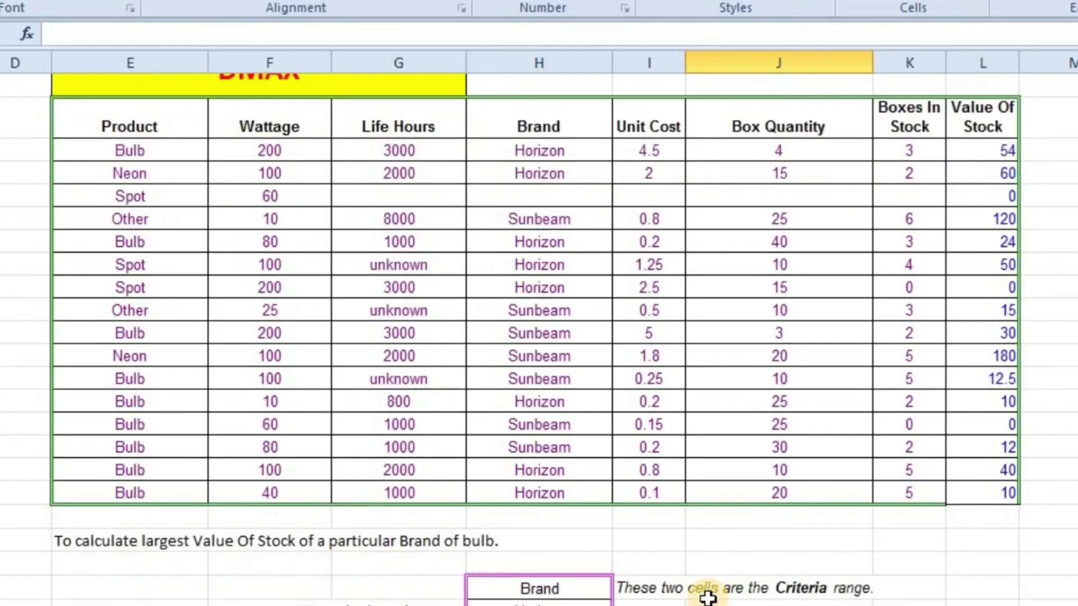
scroll(708, 598, down, 1)
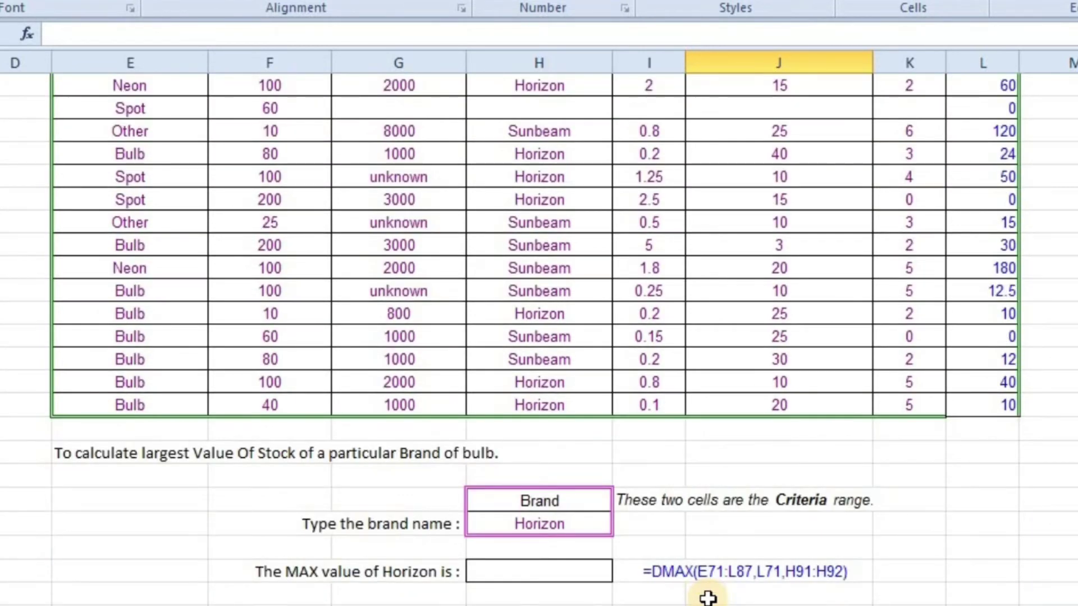
Start a DMAX formula in H93 using E71:L87 as the database
click(552, 570)
text(=)
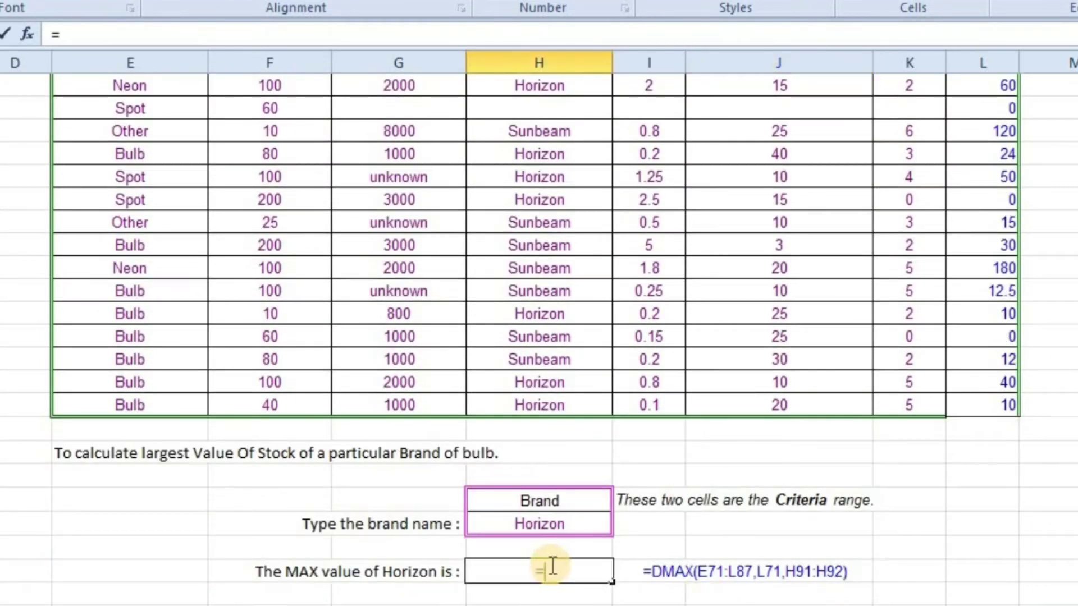
text(d)
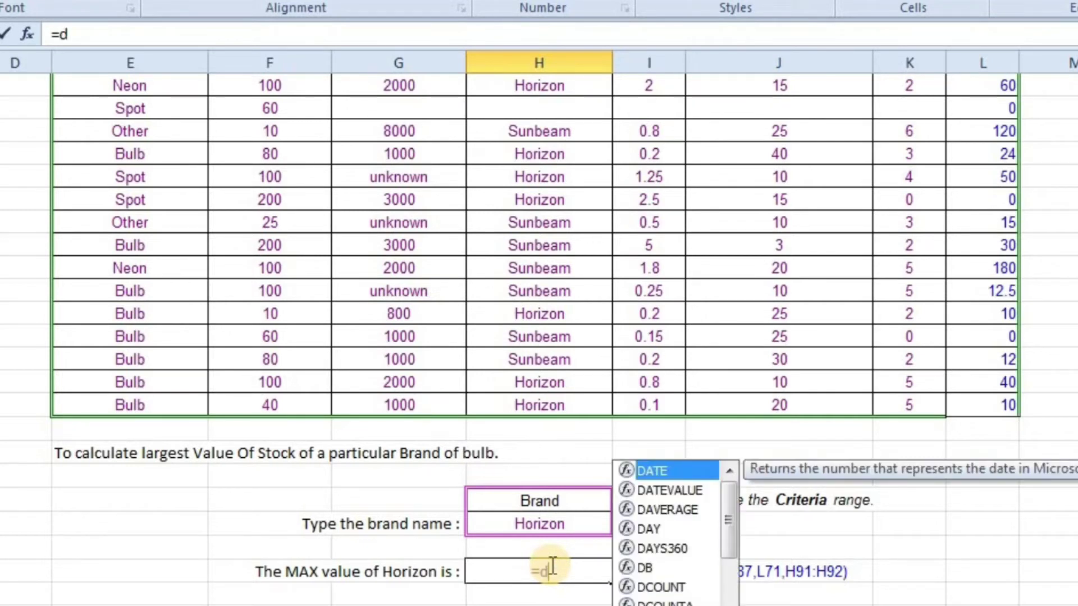
text(m)
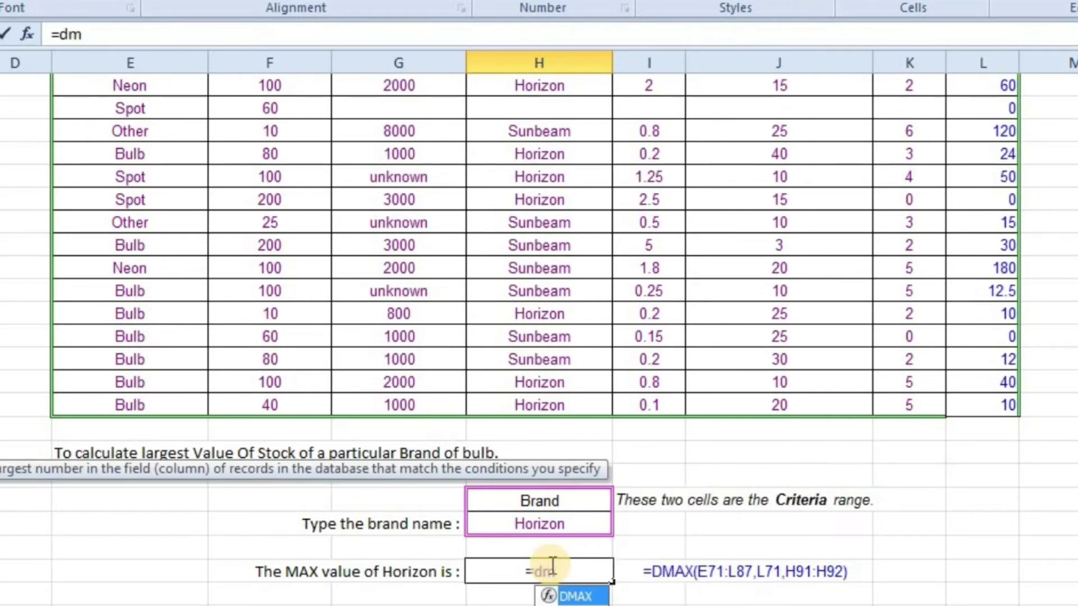
double_click(575, 596)
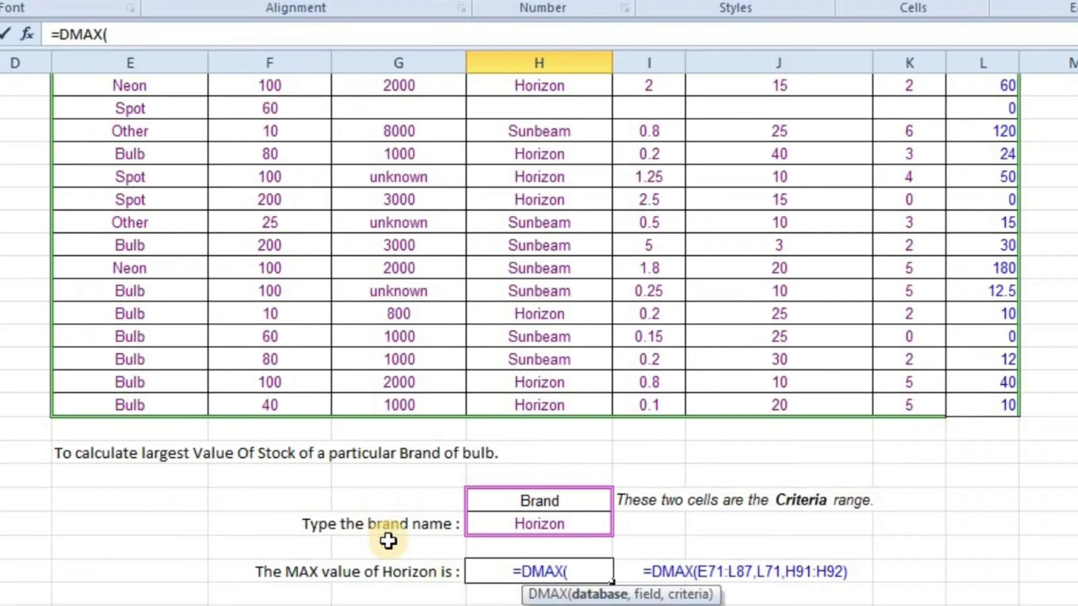
scroll(387, 540, up, 3)
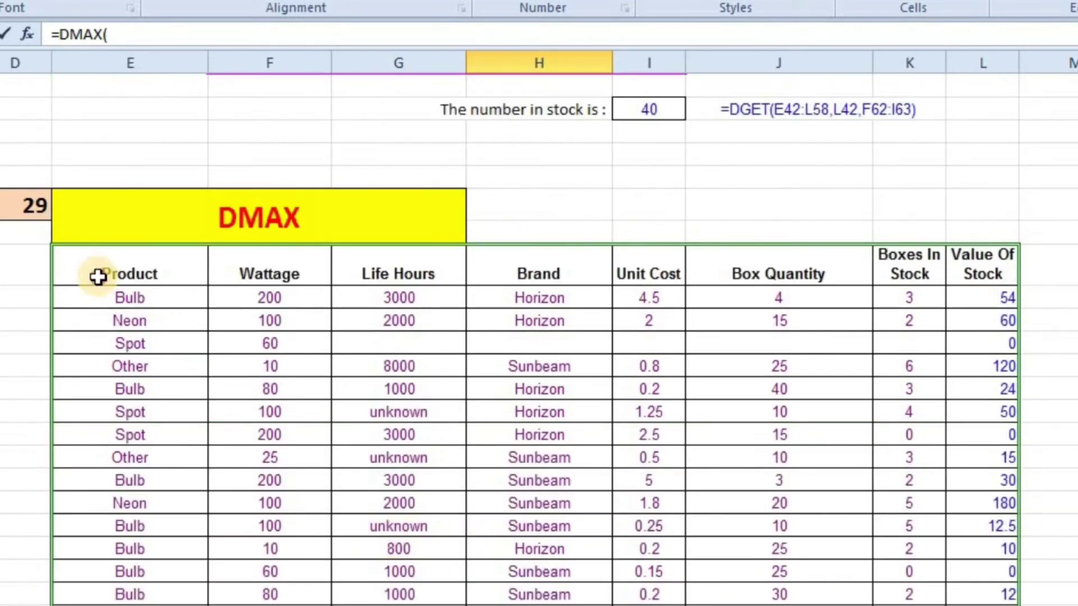
mouse_move(96, 276)
mouse_down()
mouse_move(974, 601)
mouse_move(975, 358)
mouse_up()
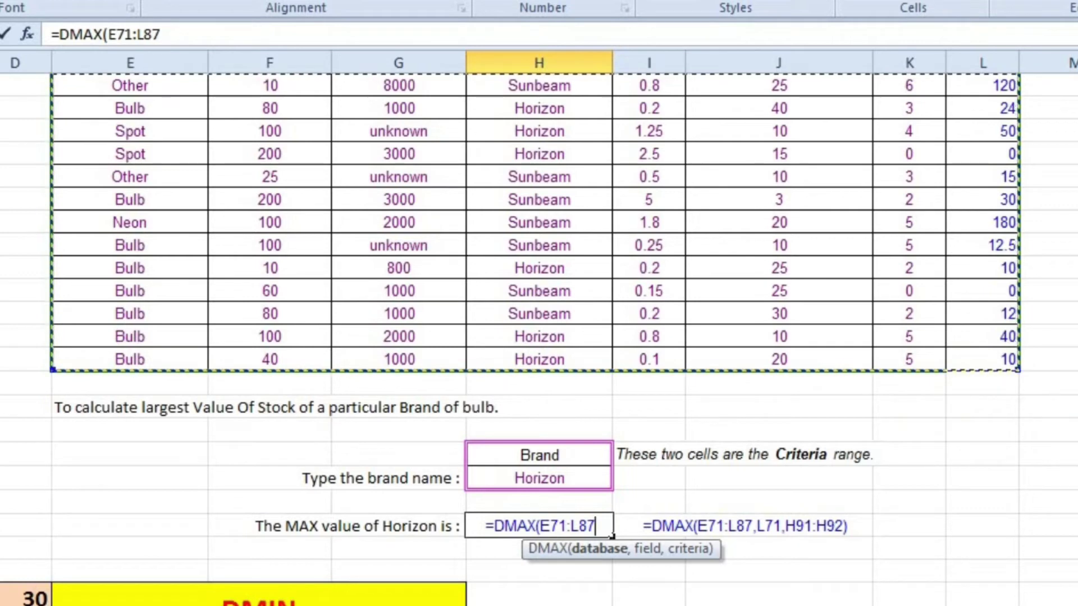
text(,)
Finish the DMAX with field L71 and criteria H91:H92, returning 60
scroll(612, 535, up, 3)
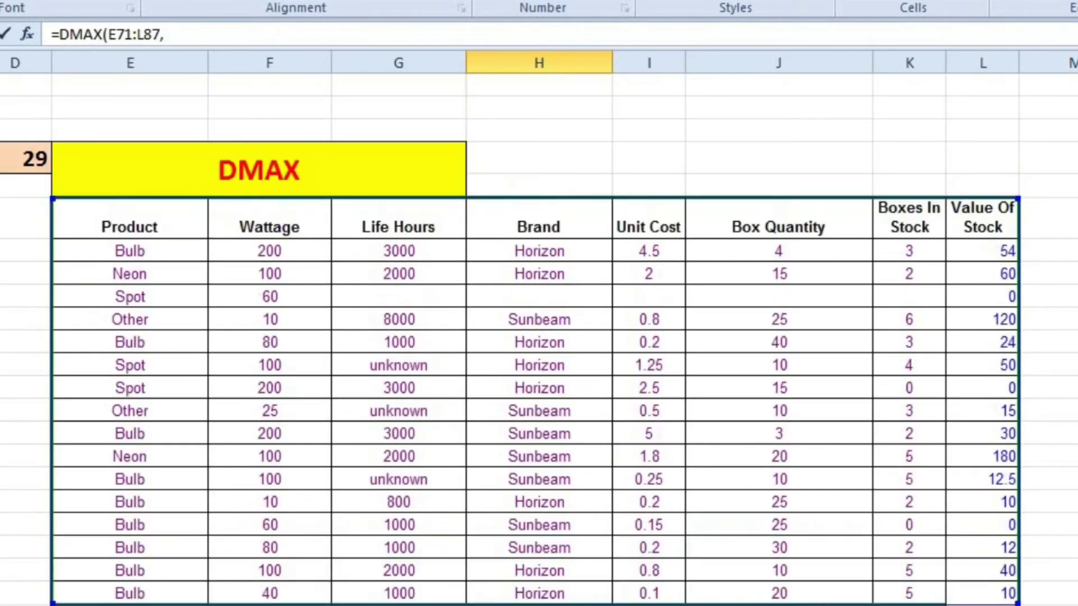
click(985, 221)
scroll(874, 601, down, 2)
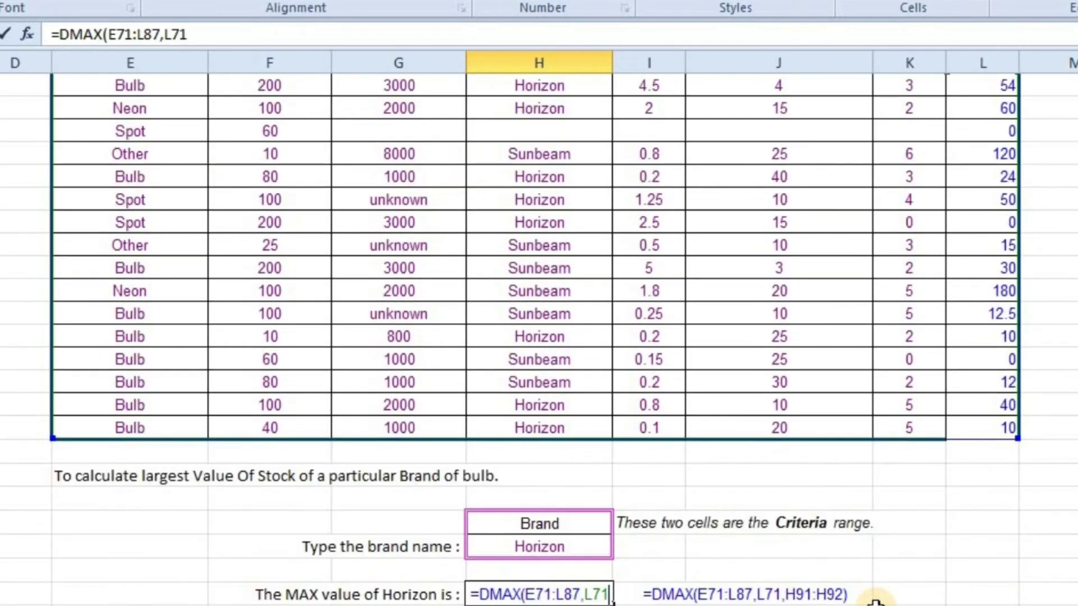
scroll(875, 602, down, 1)
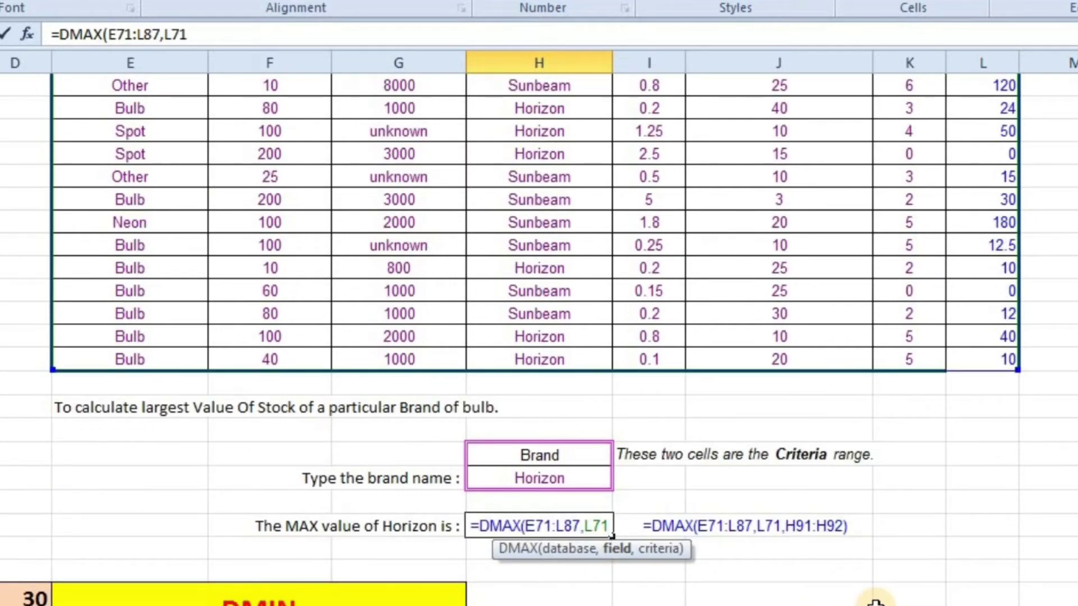
text(,)
drag(541, 454, 541, 478)
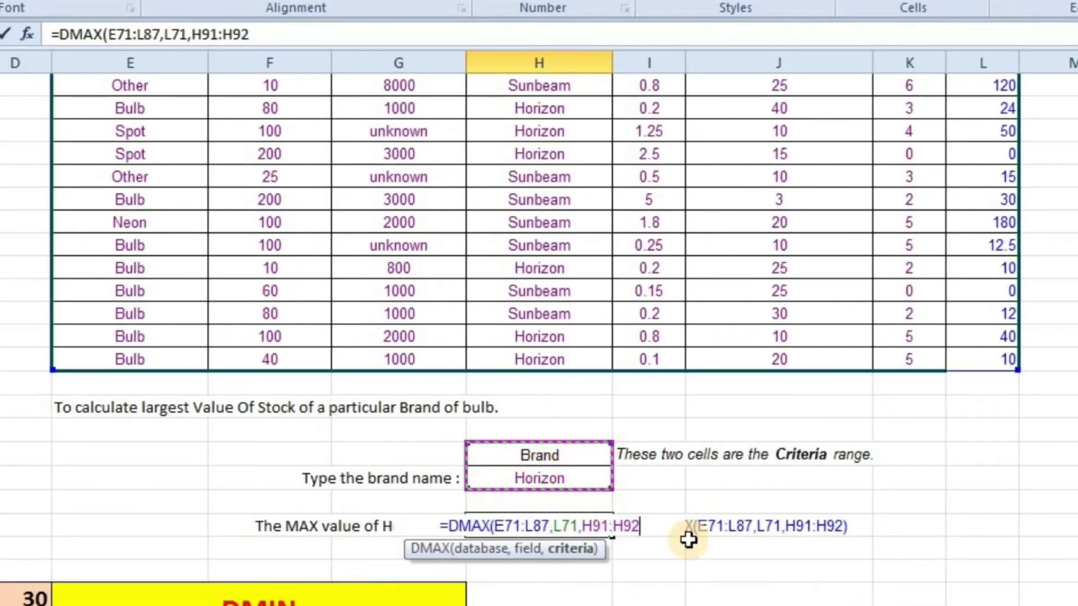
text())
key(Return)
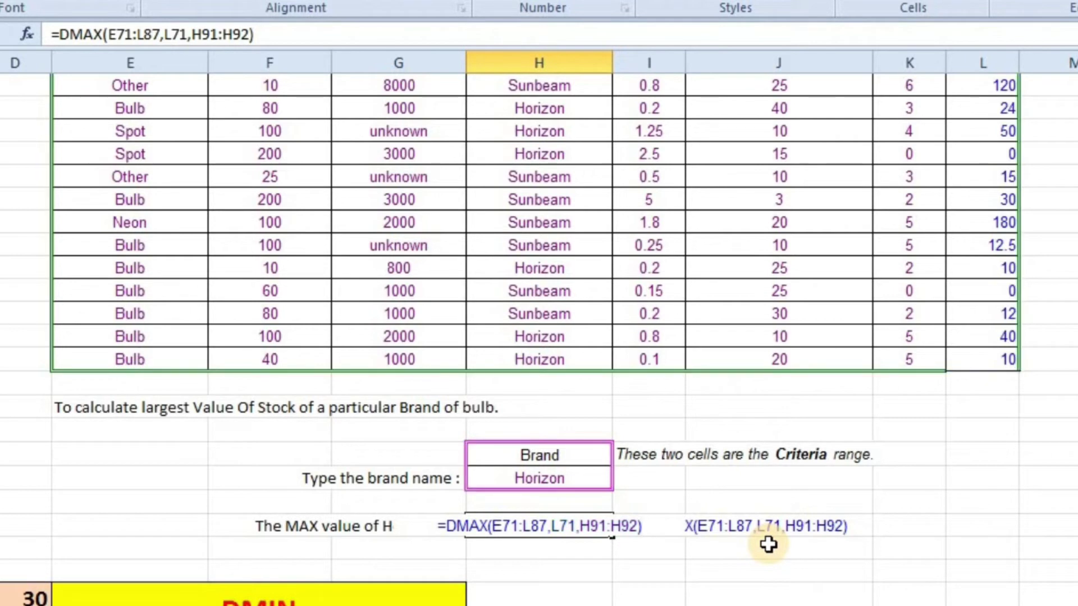
Set the DMAX result's number format to General
click(587, 527)
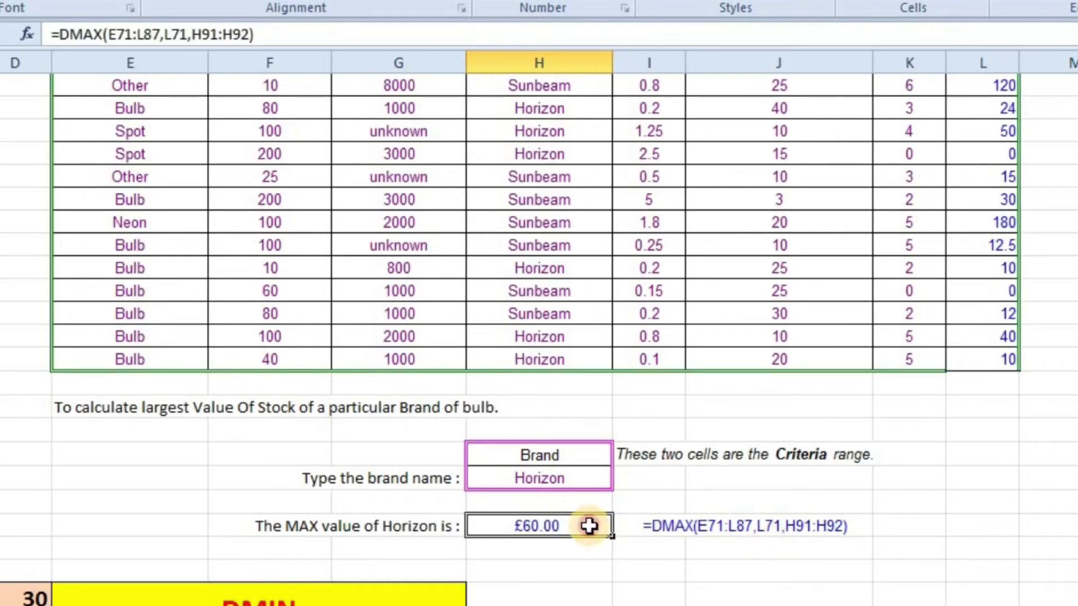
key(alt+h)
key(n)
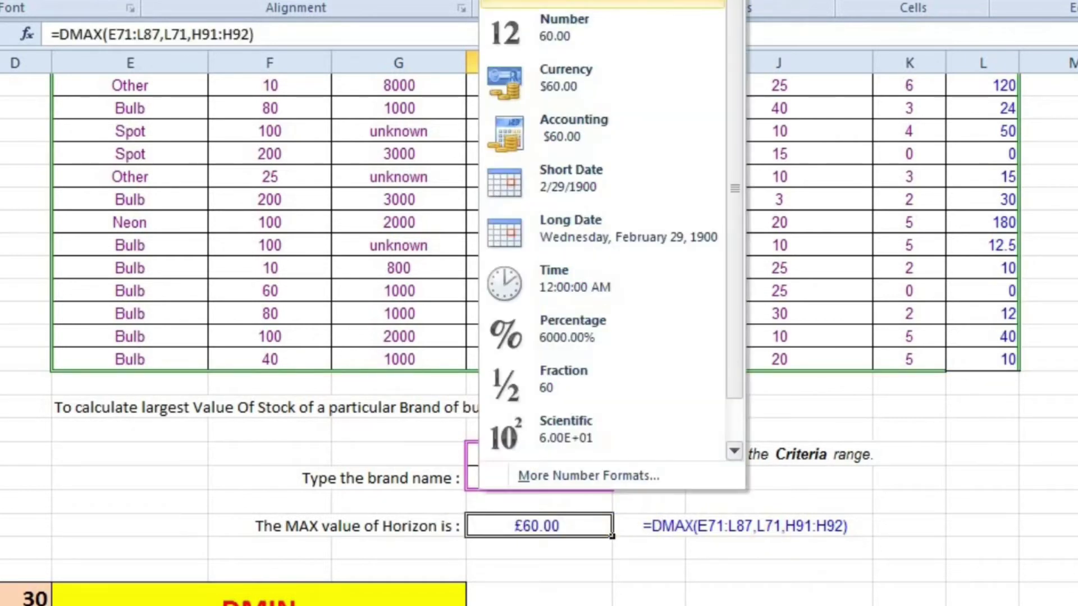
key(Return)
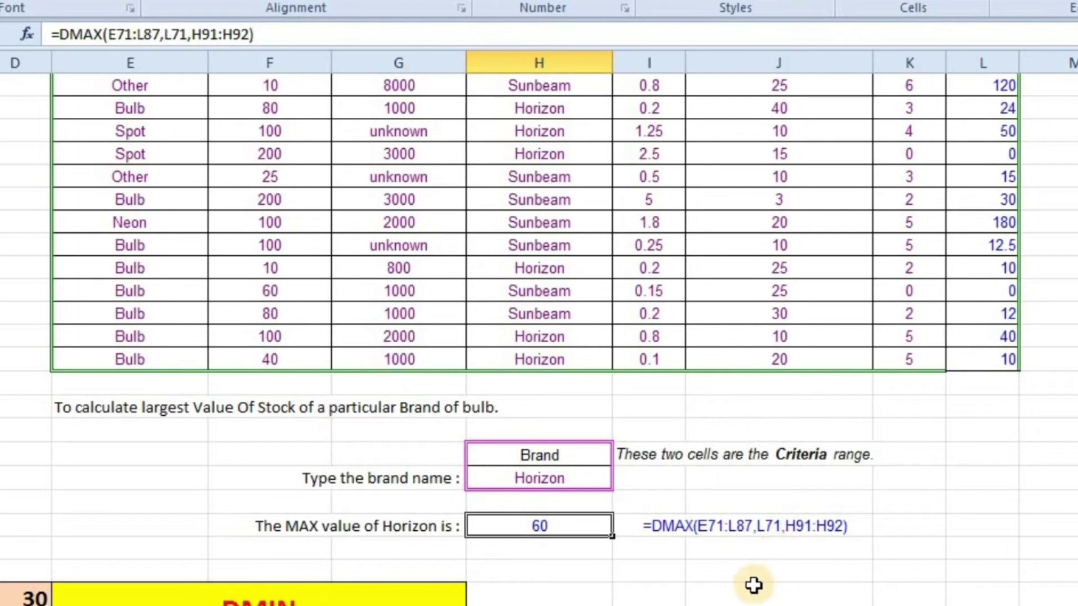
key(Up)
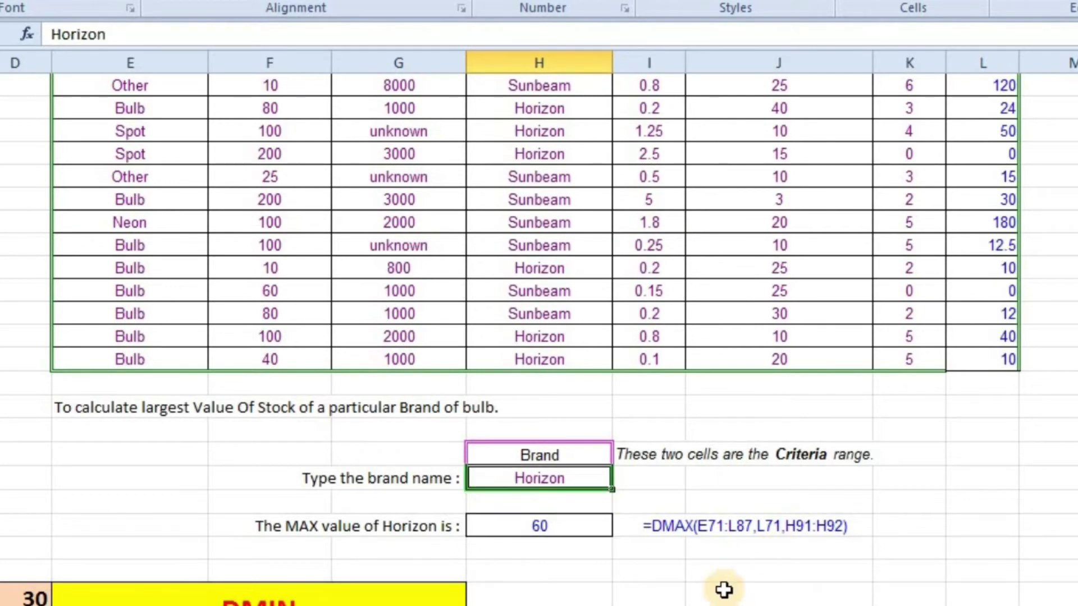
click(724, 591)
scroll(793, 582, down, 2)
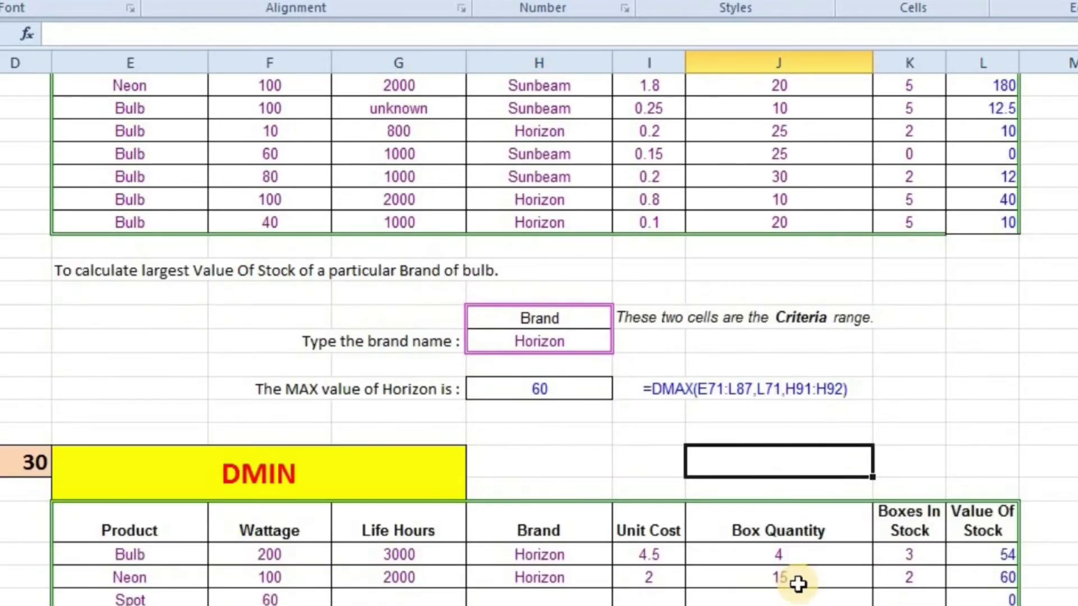
scroll(796, 584, up, 1)
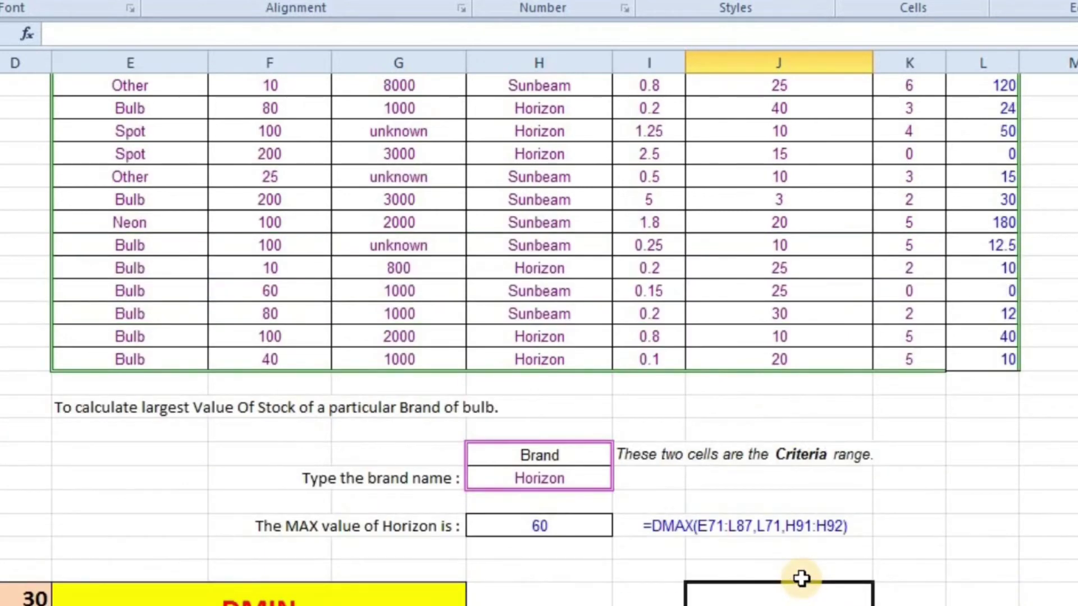
scroll(799, 578, up, 2)
scroll(810, 570, up, 3)
scroll(810, 571, down, 2)
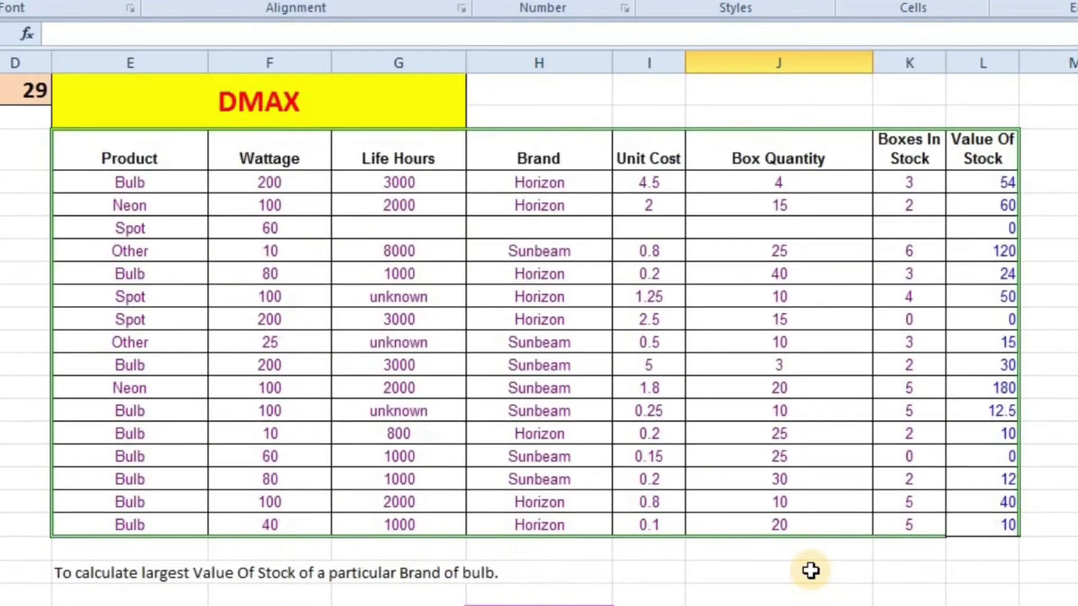
scroll(810, 571, down, 4)
scroll(811, 570, down, 2)
scroll(811, 567, down, 1)
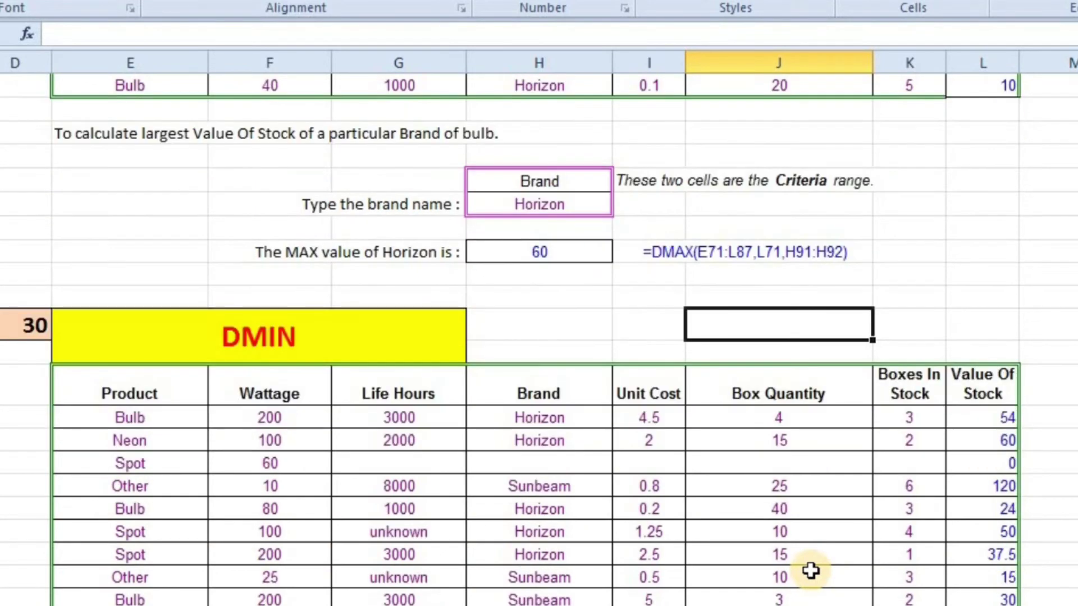
scroll(811, 570, down, 1)
scroll(810, 570, down, 2)
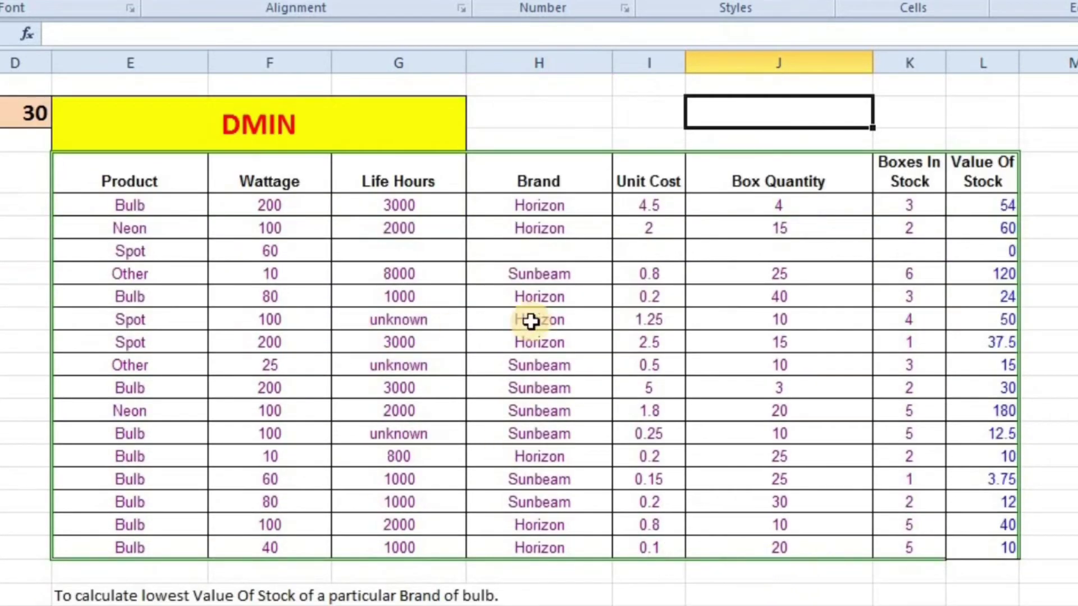
scroll(812, 433, down, 1)
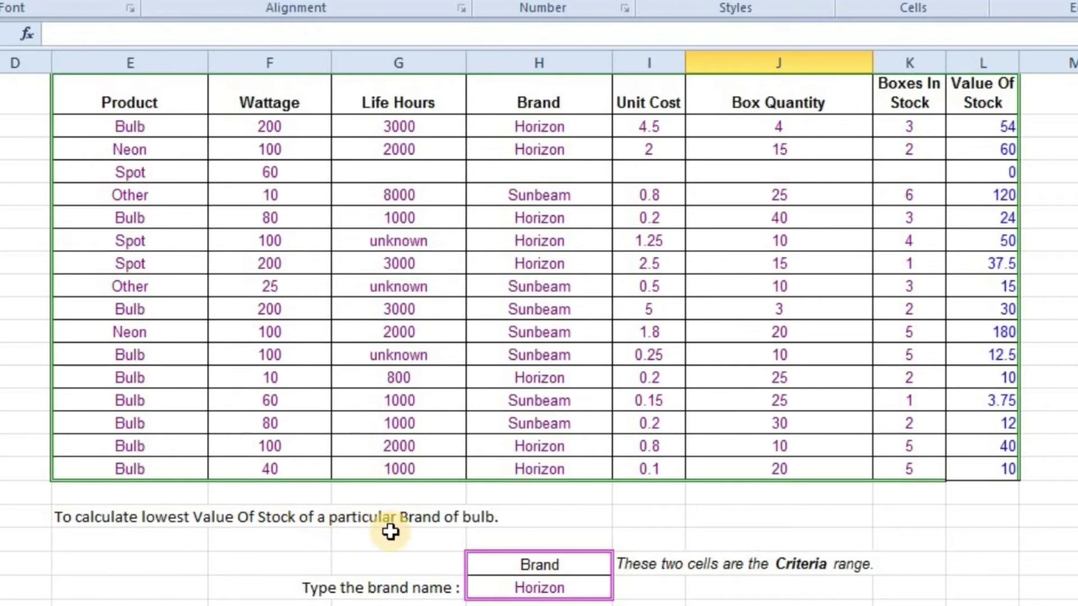
scroll(646, 584, down, 1)
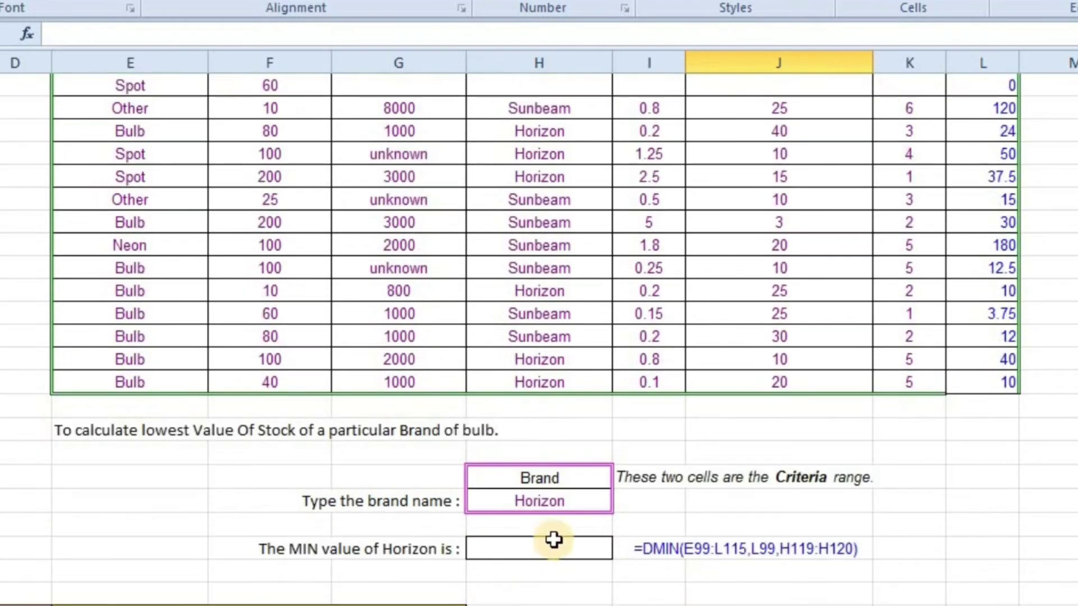
click(553, 540)
Start a DMIN formula in H122 using the database range E99:L115
text(=)
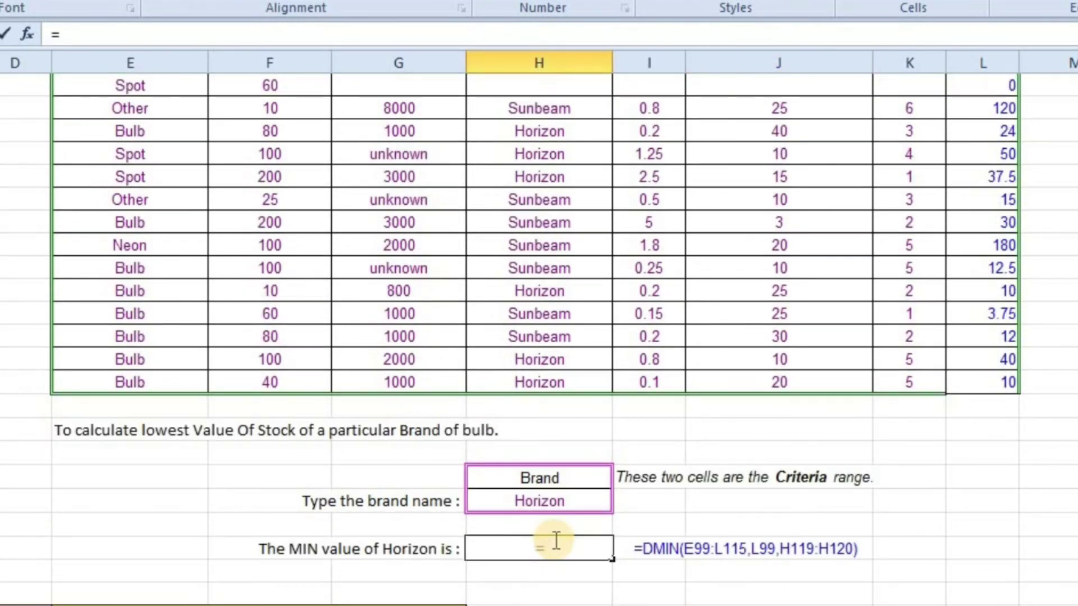
text(din)
key(BackSpace)
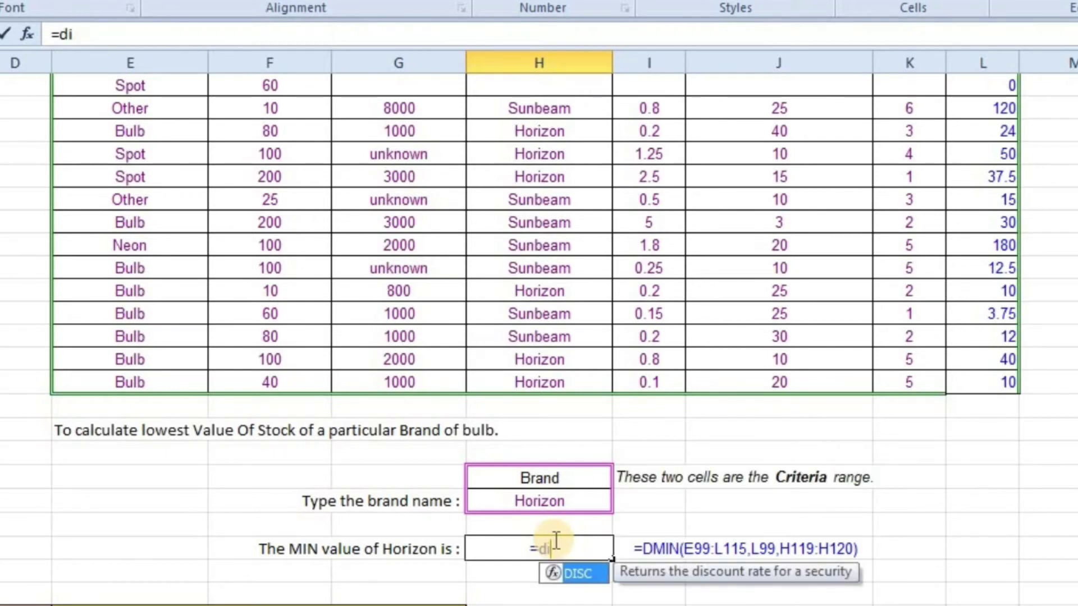
key(BackSpace)
text(mi)
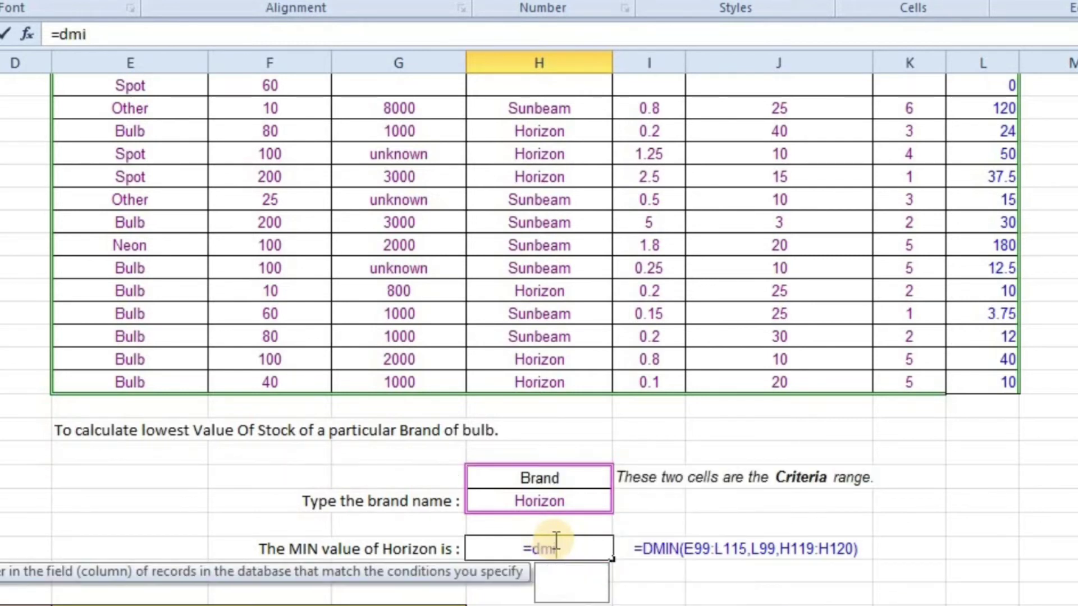
text(n)
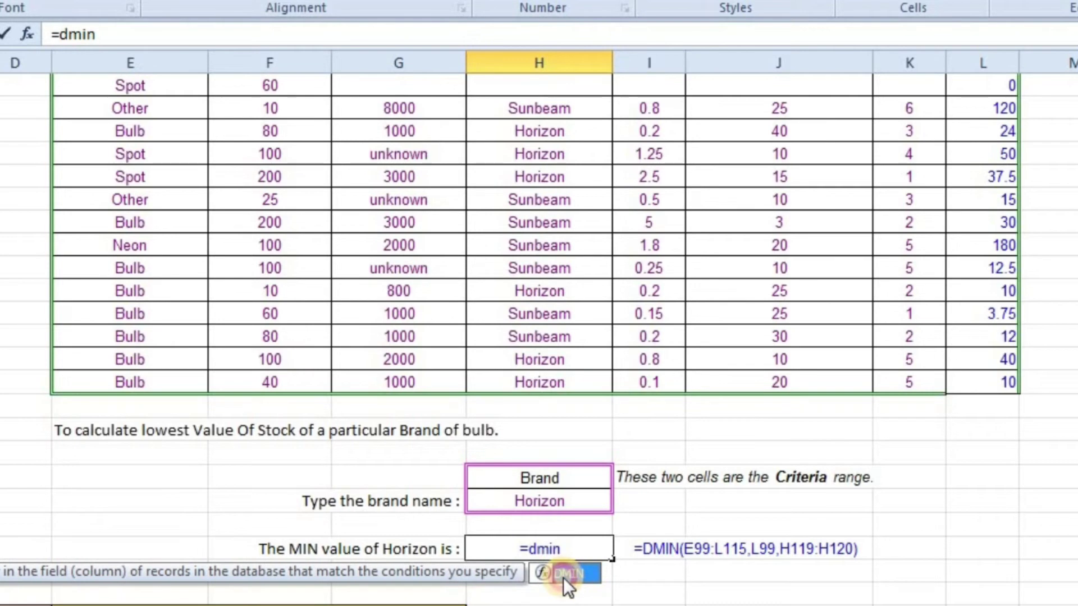
double_click(563, 575)
scroll(308, 365, up, 3)
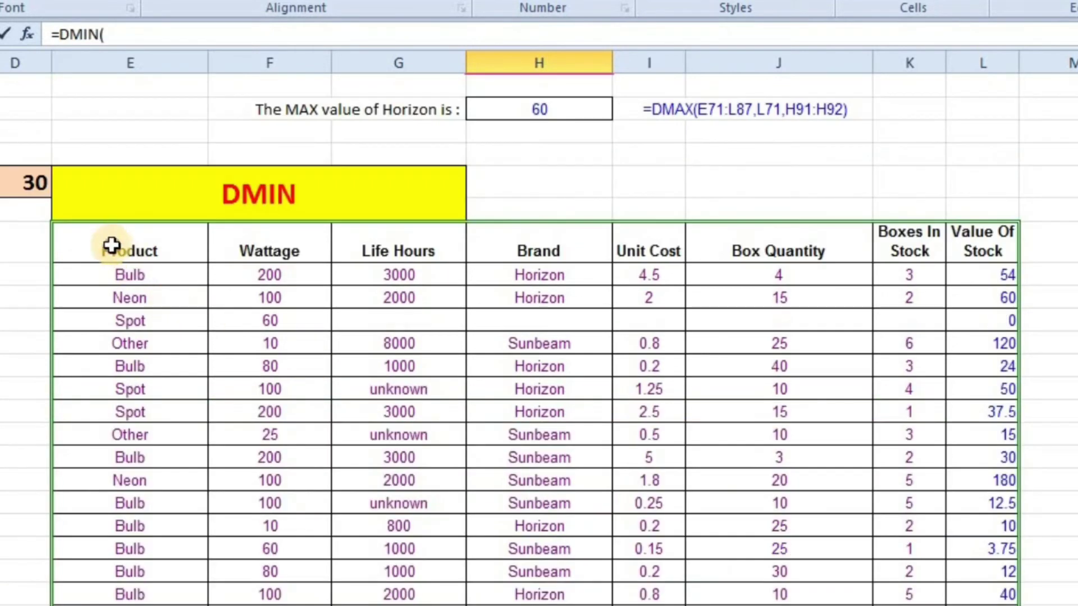
drag(113, 243, 974, 600)
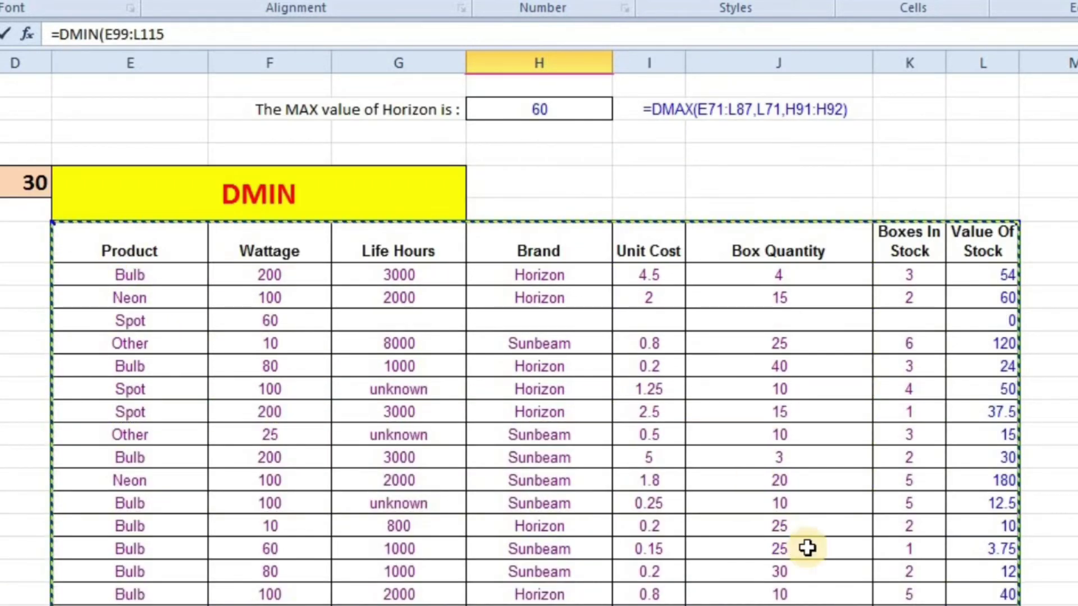
scroll(806, 546, down, 2)
scroll(806, 546, down, 1)
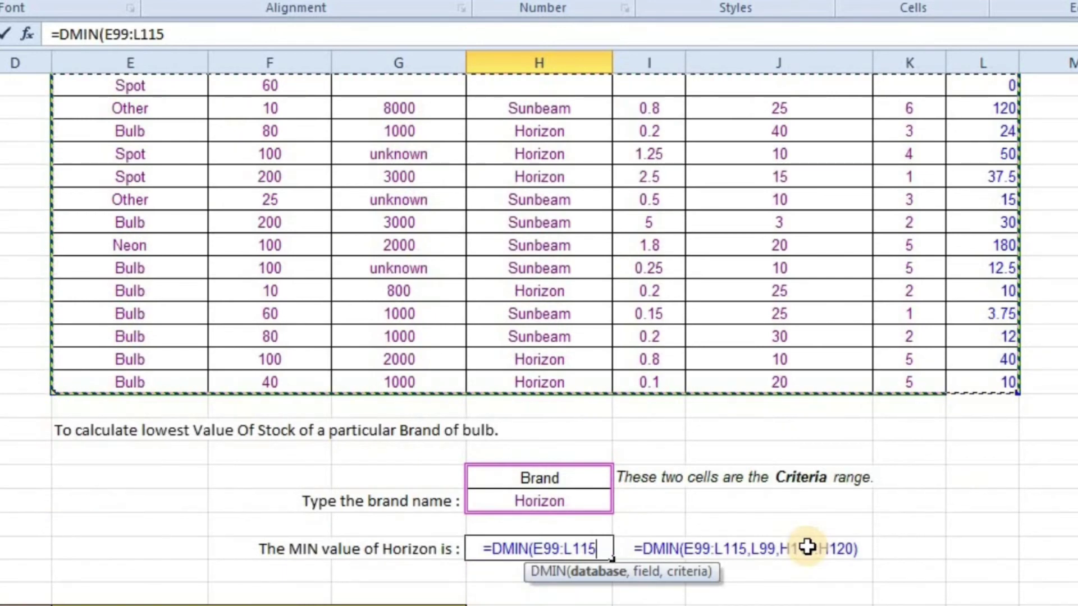
Finish the DMIN formula with field L99 and criteria H119:H120, returning 10 for Horizon
text(,)
scroll(808, 519, up, 3)
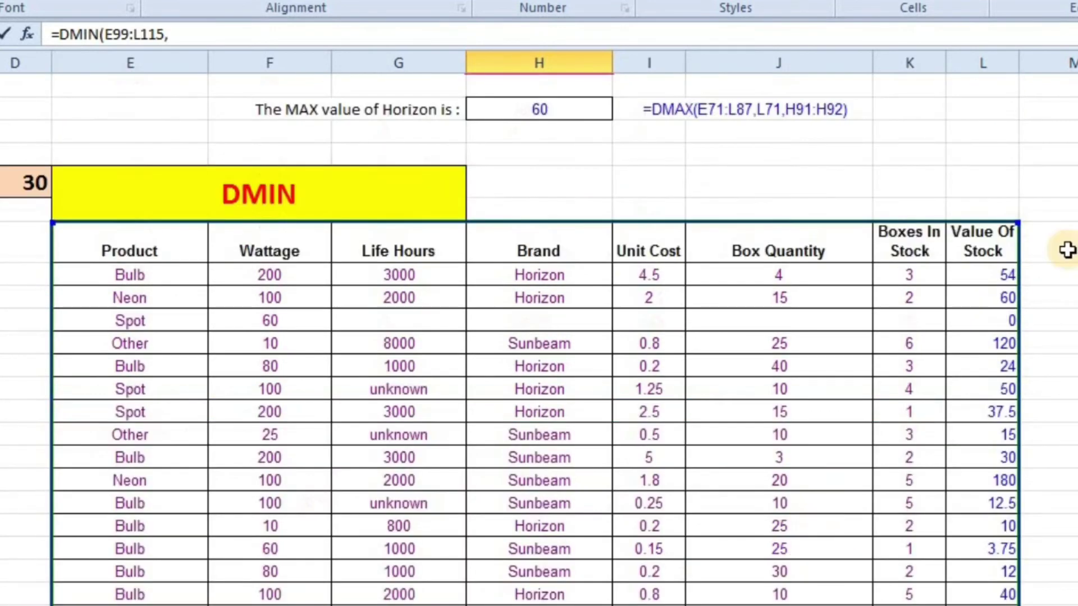
click(991, 251)
scroll(1043, 509, down, 3)
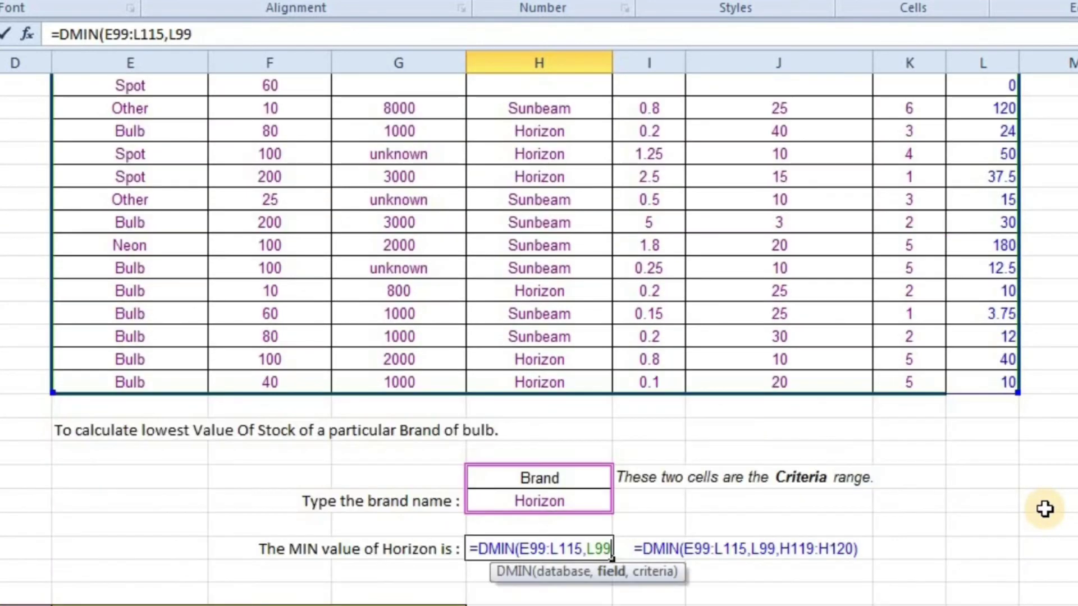
text(,)
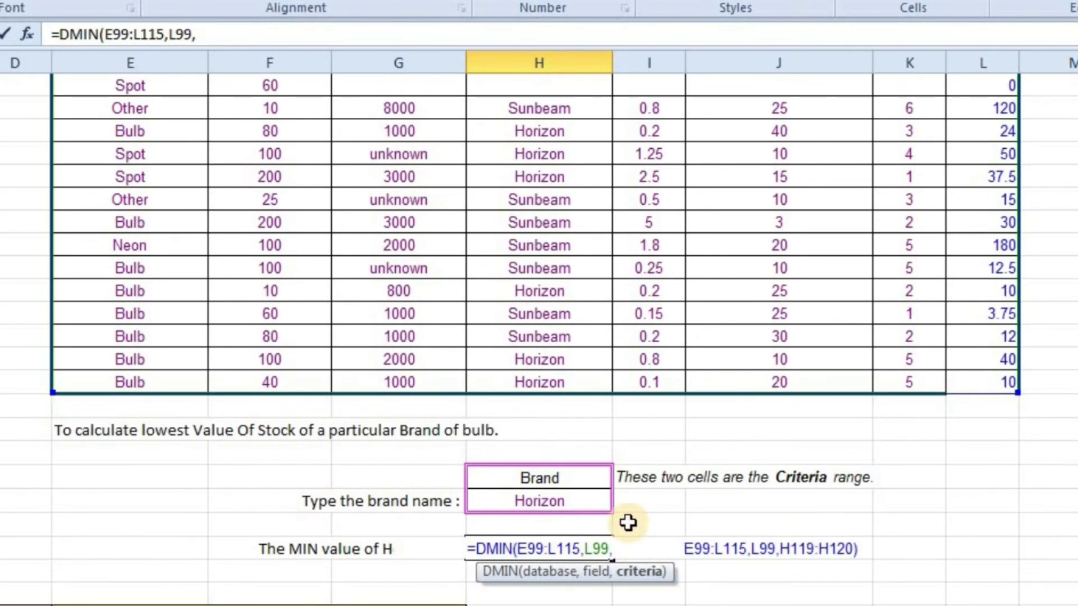
drag(547, 478, 547, 501)
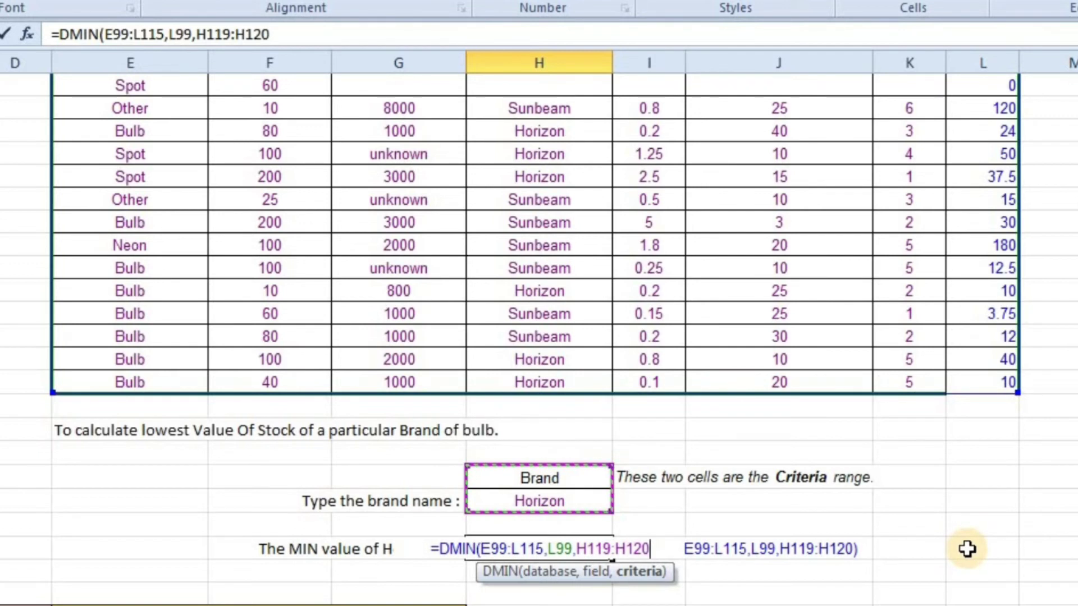
text())
key(Return)
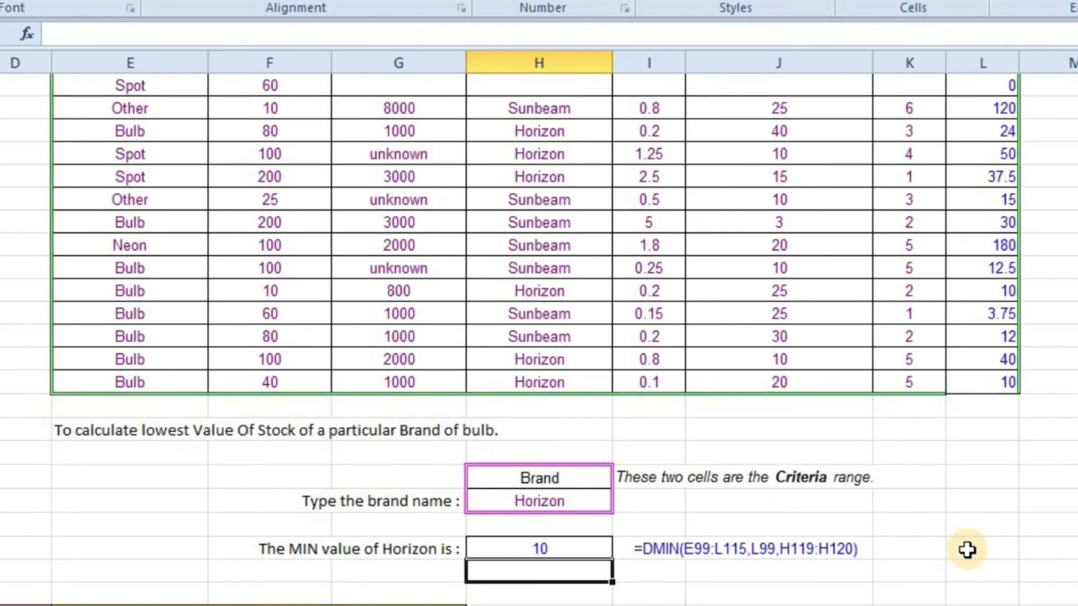
scroll(967, 550, up, 3)
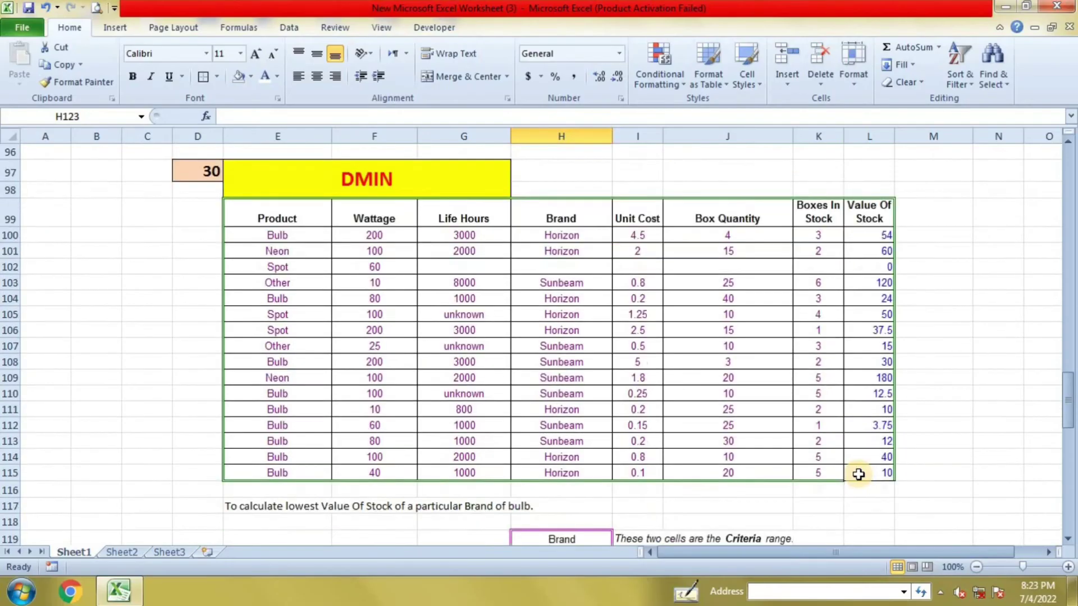
Enter =DOLLAR(E128) in F128 so the first number shows as $10.00
scroll(854, 471, down, 3)
scroll(854, 471, down, 2)
scroll(854, 471, down, 1)
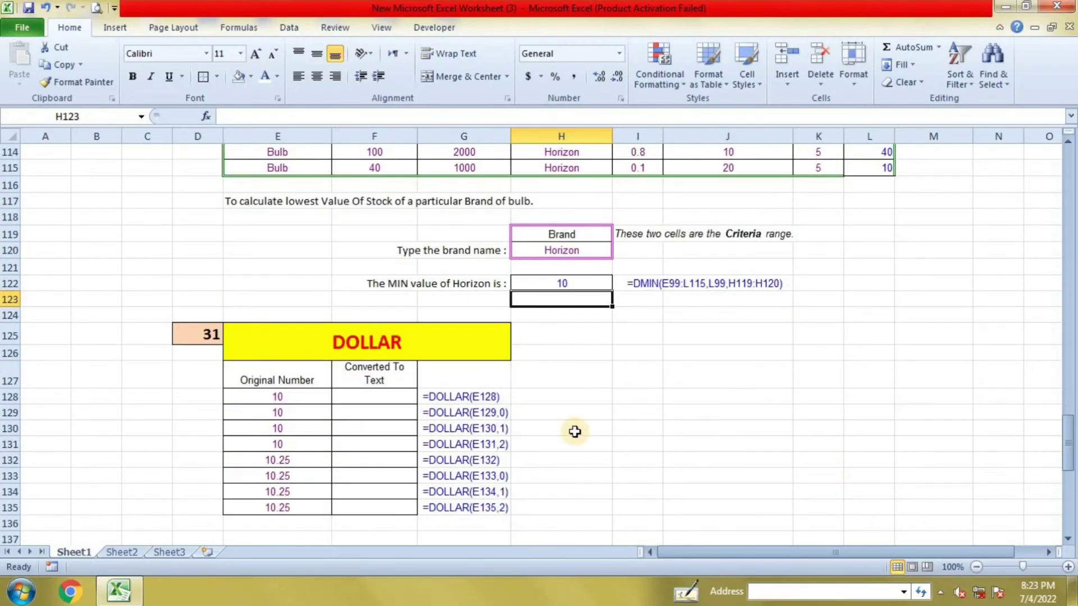
key(Down)
key(Down)
key(Left)
scroll(435, 366, down, 1)
click(396, 346)
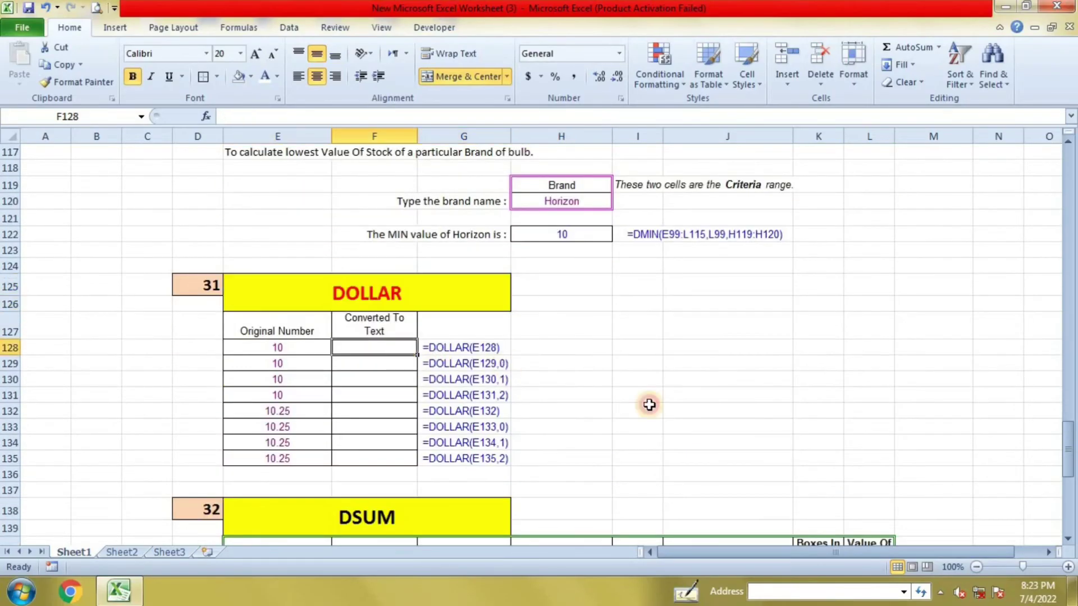
text(=)
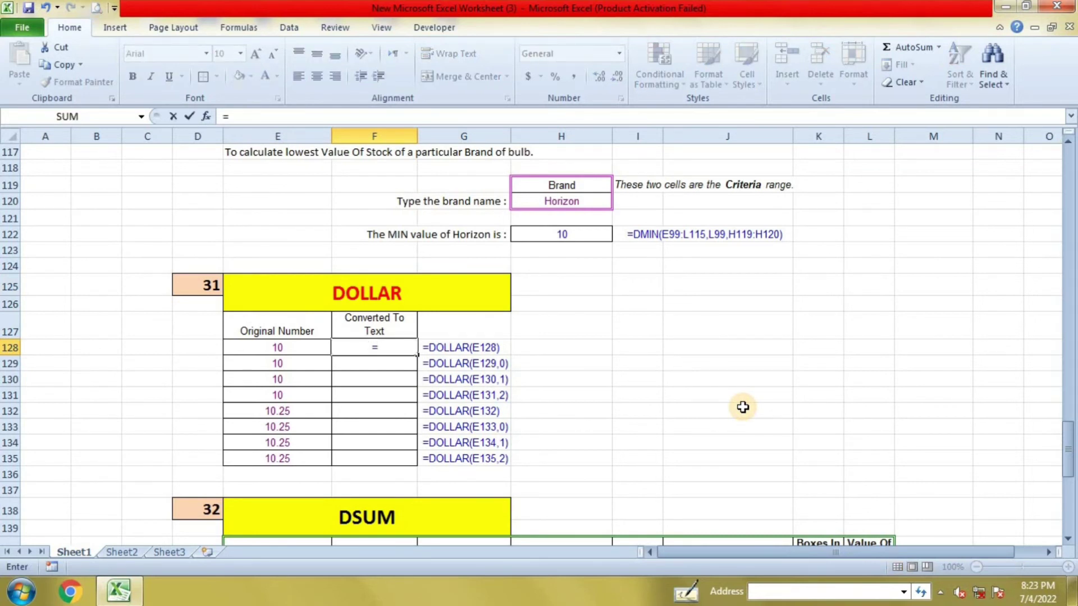
text(do)
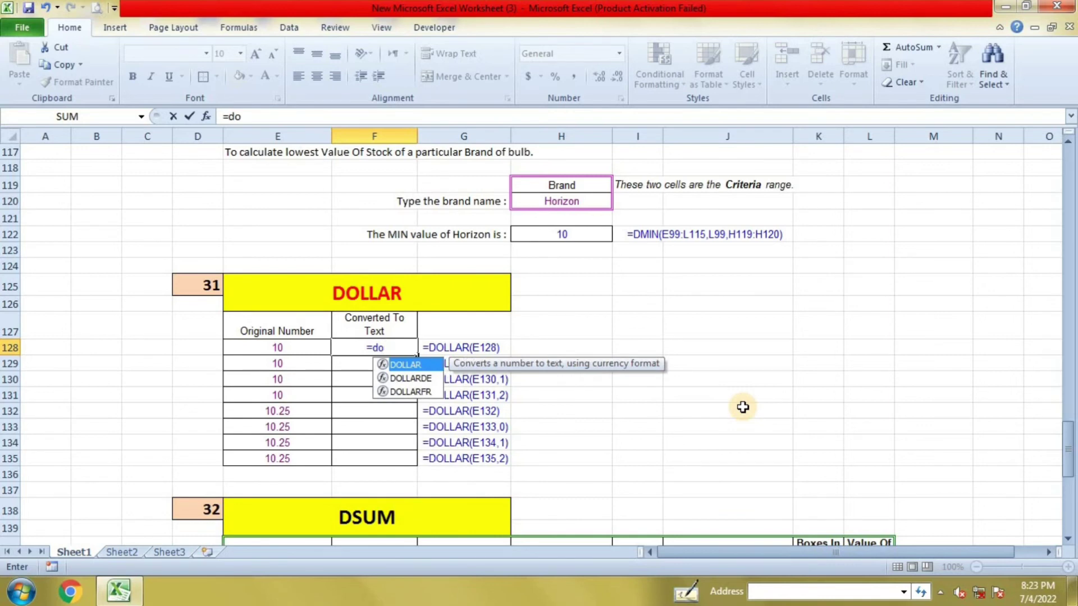
double_click(426, 366)
click(307, 346)
text())
key(Return)
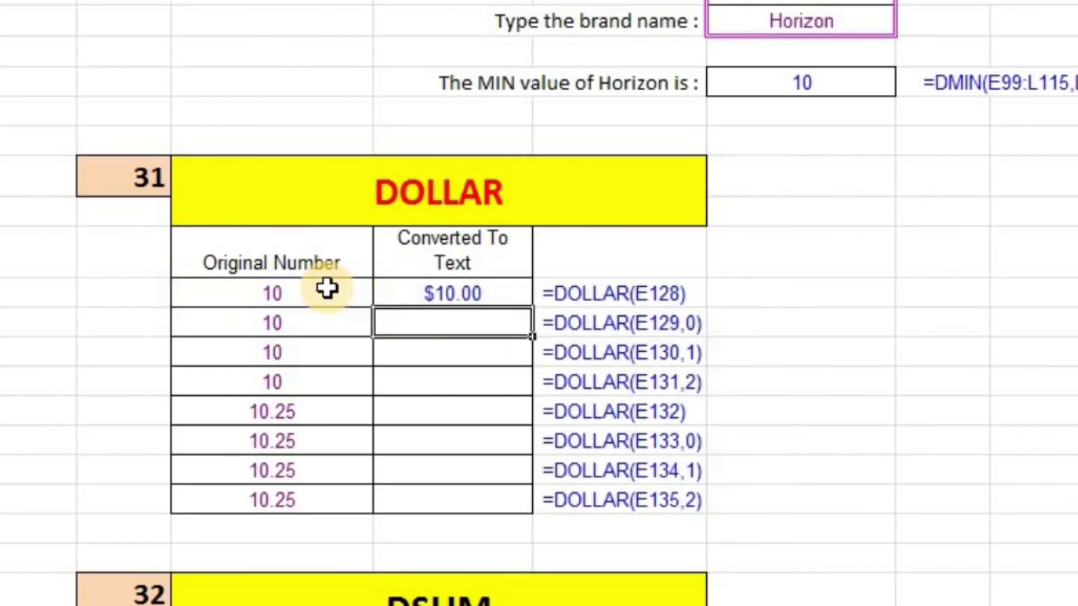
Fill the DOLLAR formula down to F135, giving $10.00 and $10.25 results
click(483, 297)
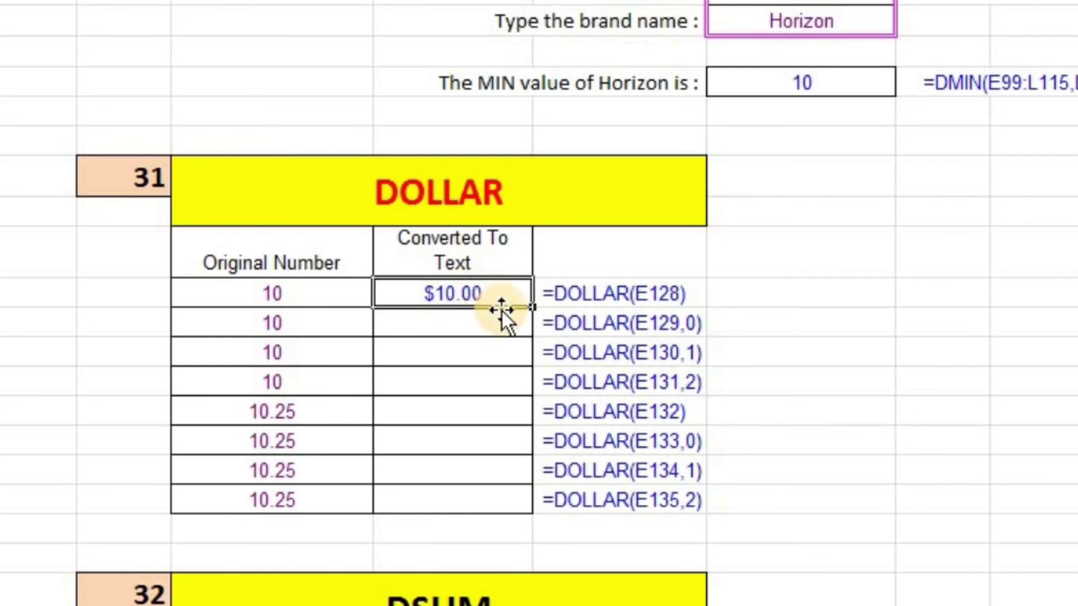
drag(537, 307, 538, 510)
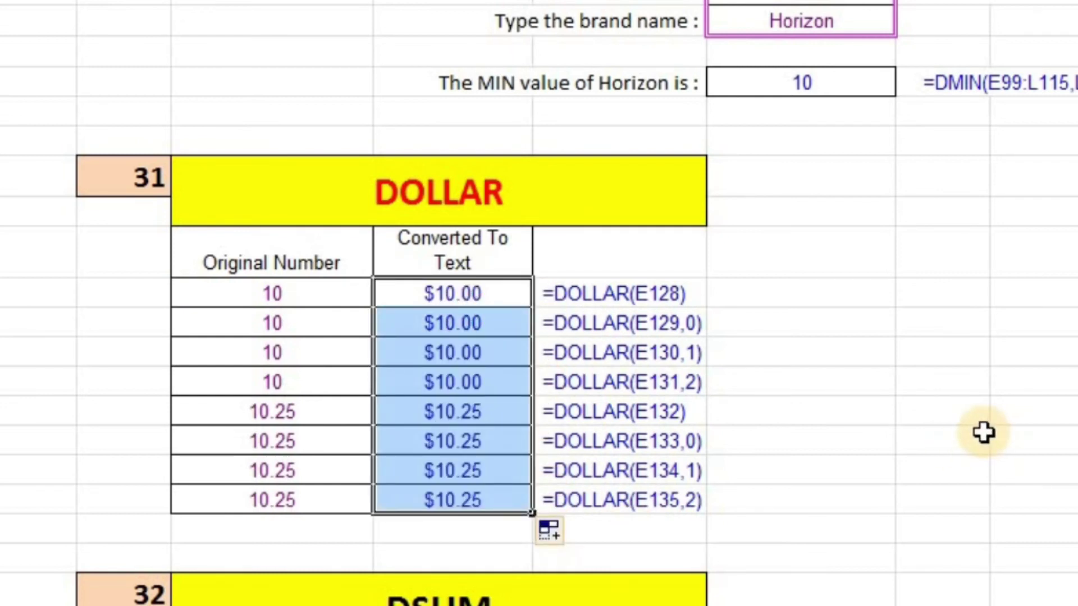
click(848, 439)
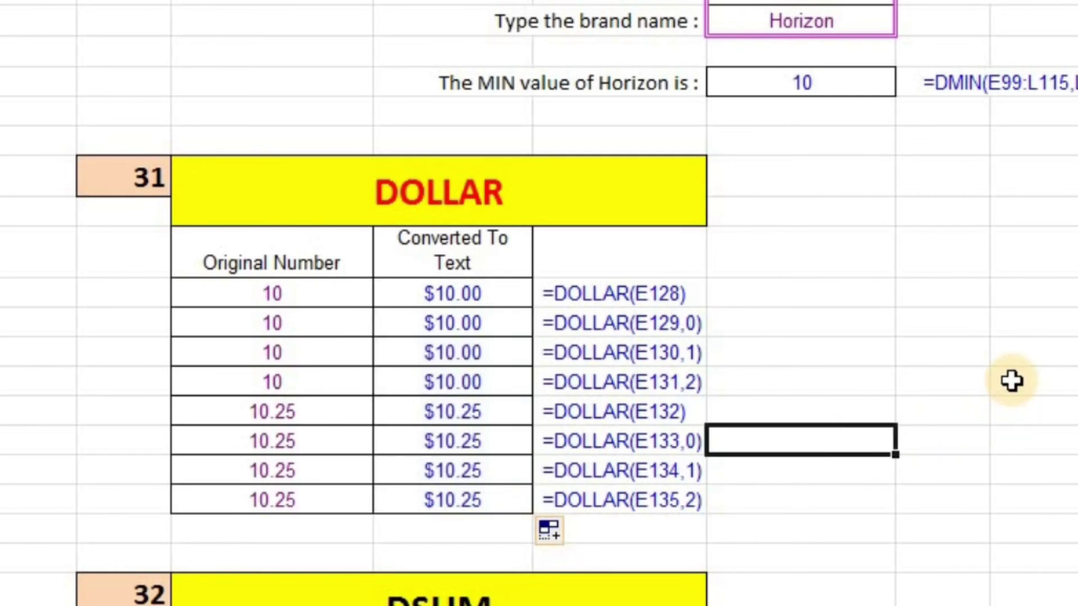
scroll(1011, 381, down, 1)
scroll(1010, 381, down, 2)
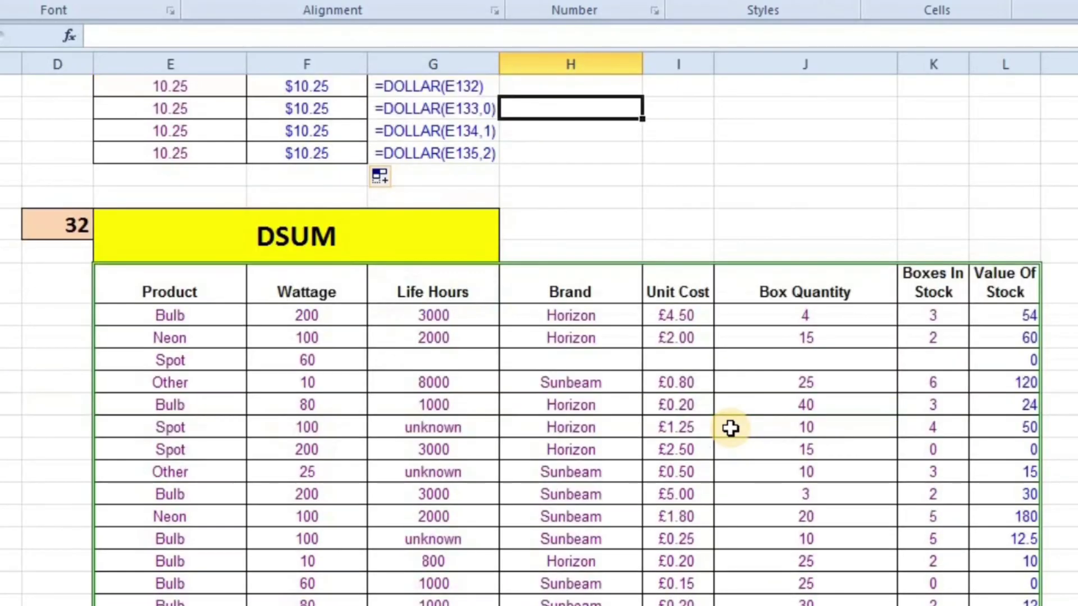
Begin a DSUM formula in the Horizon result cell over the database E140:L156
scroll(730, 428, down, 1)
scroll(729, 428, down, 1)
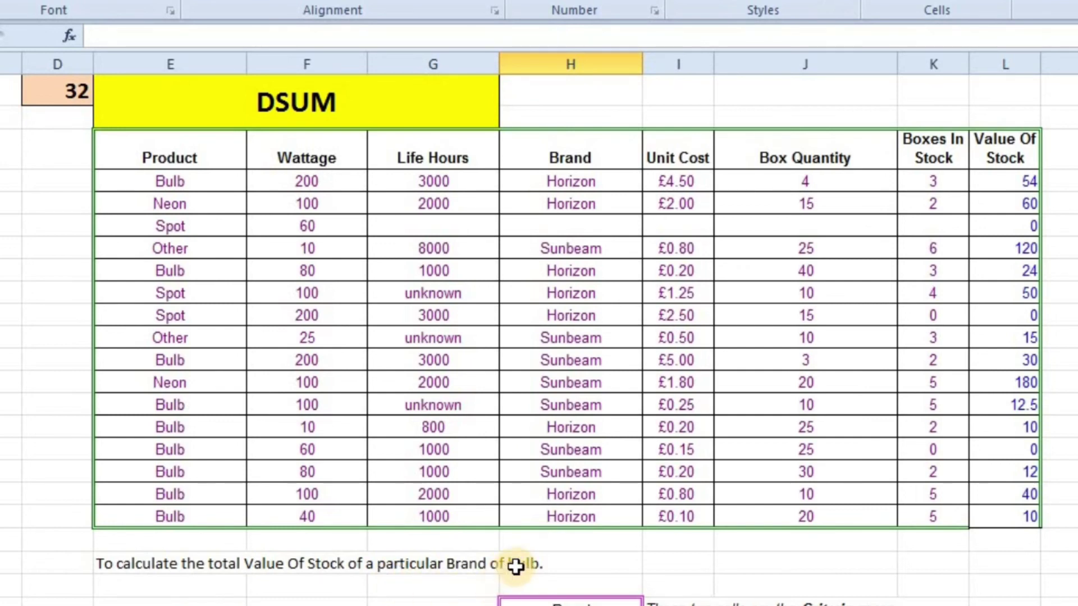
scroll(522, 563, up, 1)
scroll(522, 563, down, 1)
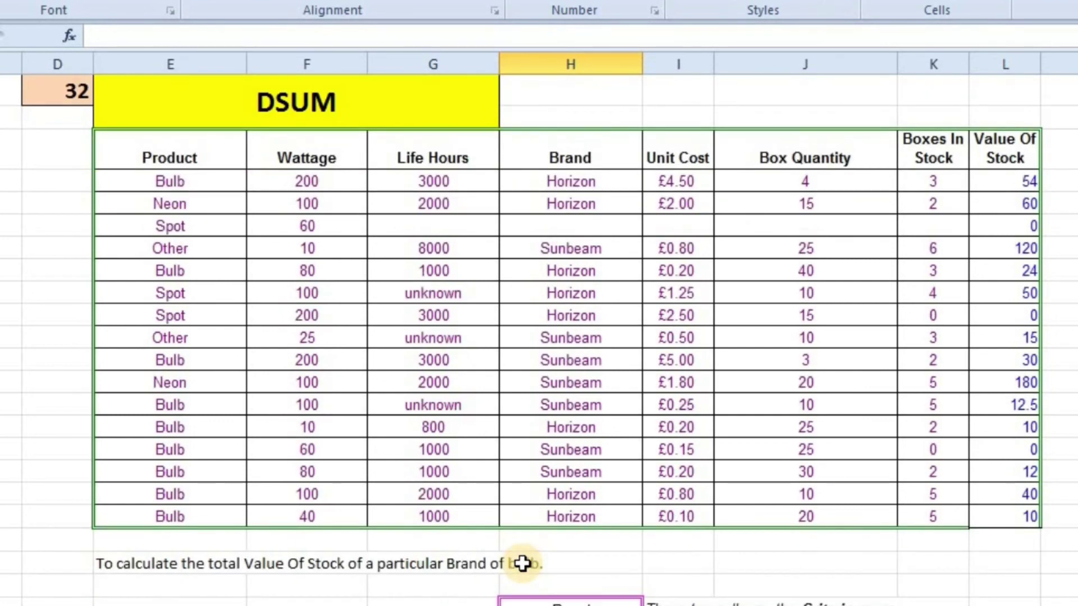
scroll(520, 561, down, 2)
click(580, 517)
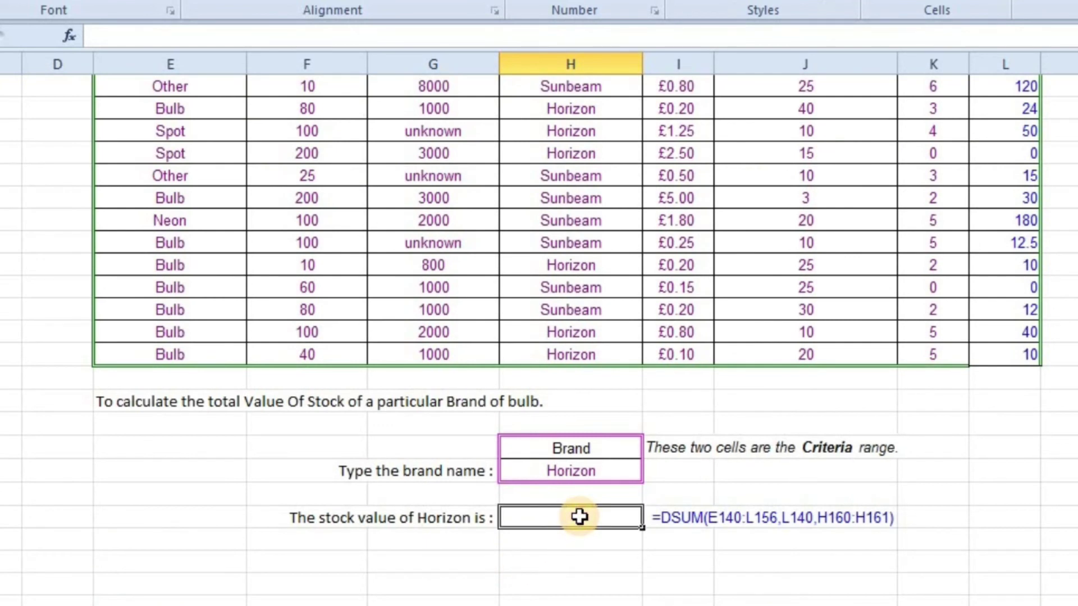
text(=)
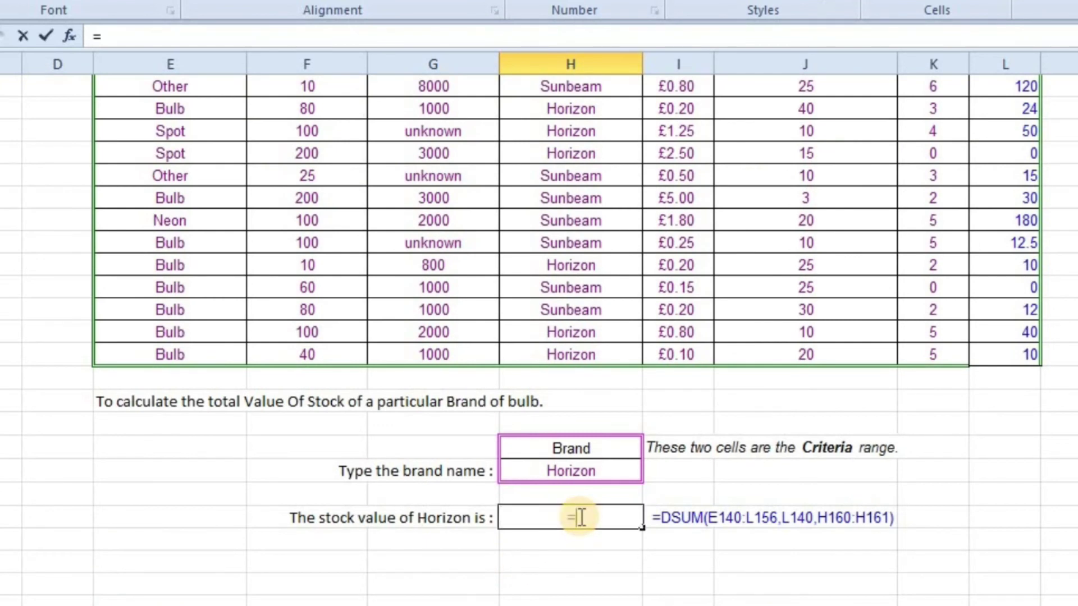
text(ds)
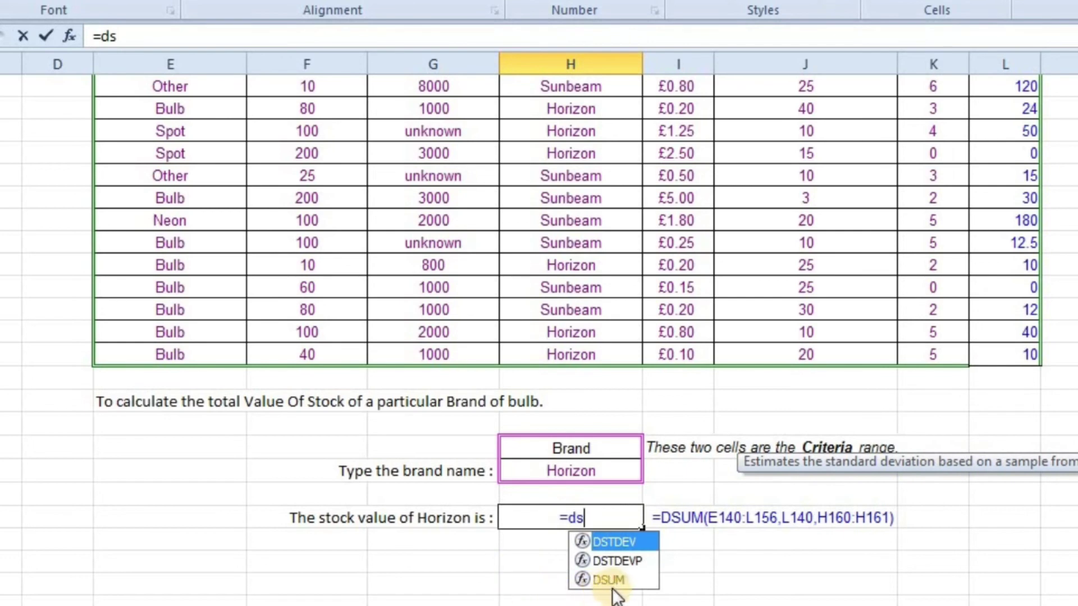
double_click(609, 581)
scroll(406, 396, up, 5)
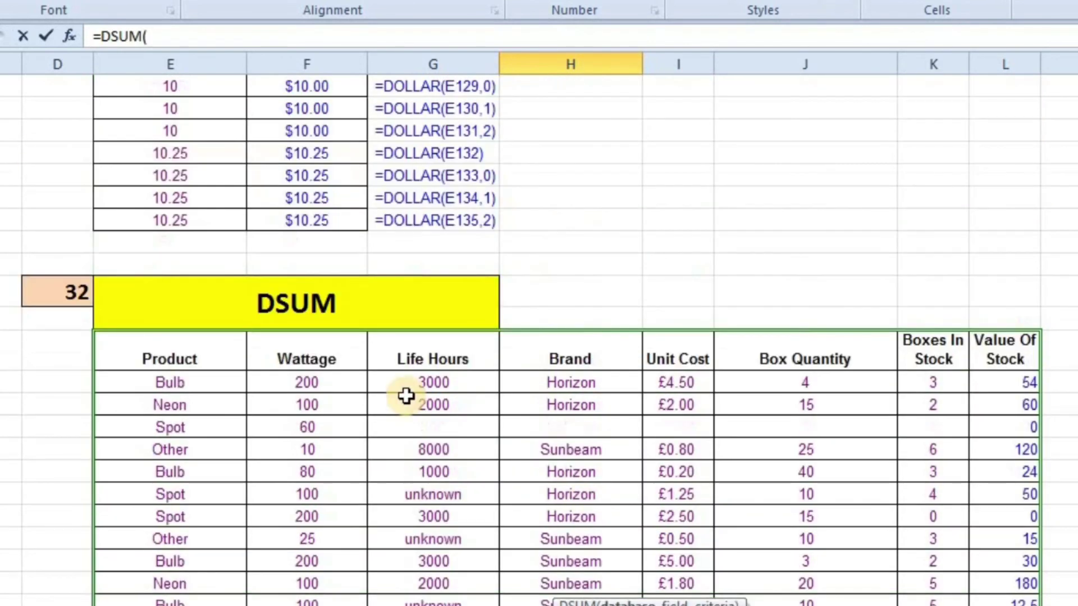
mouse_move(152, 356)
mouse_down()
mouse_move(1004, 603)
mouse_move(891, 563)
mouse_up()
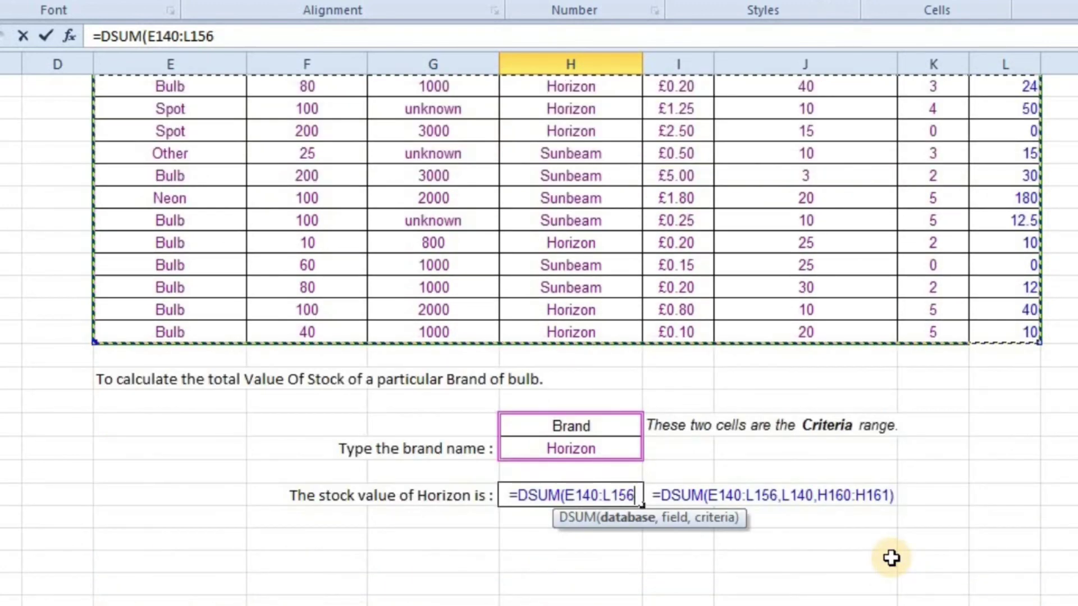
Complete the DSUM with field L140 and criteria H160:H161, returning £248.00
text(,)
scroll(853, 527, up, 3)
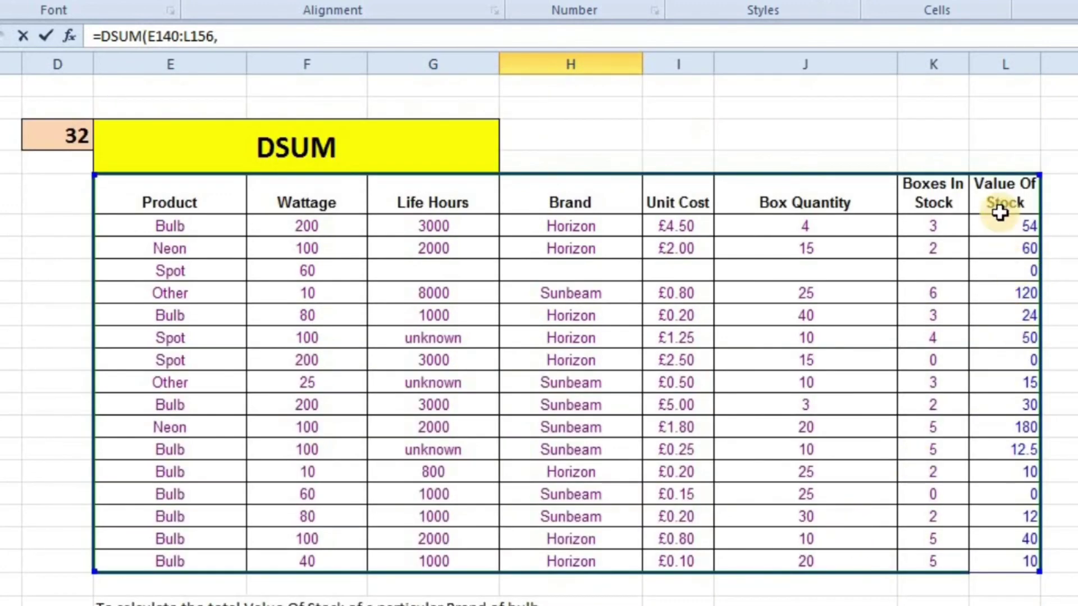
click(999, 211)
scroll(1025, 471, down, 3)
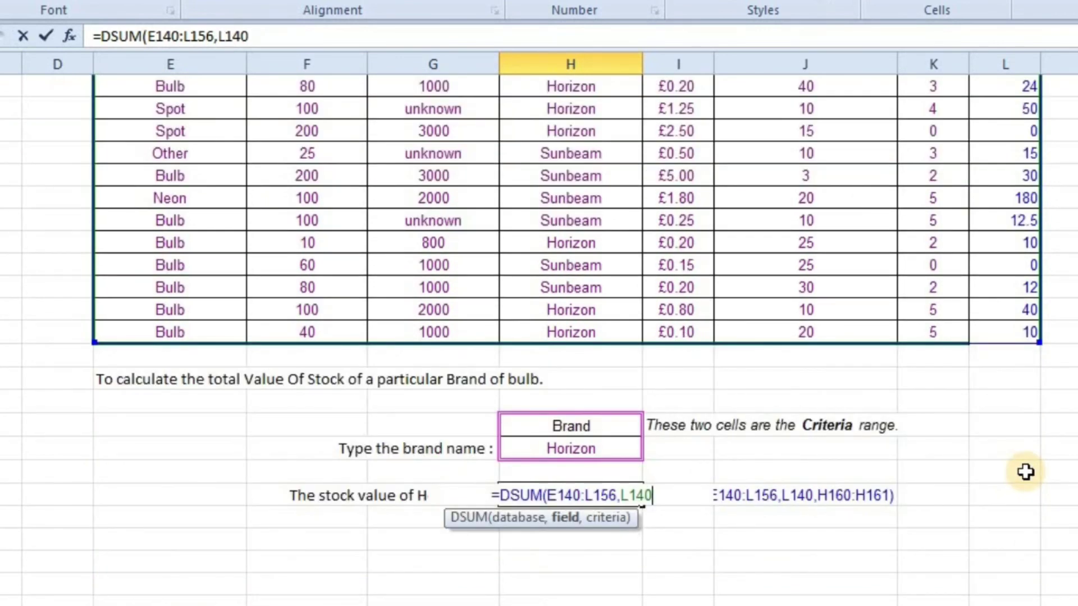
text(,)
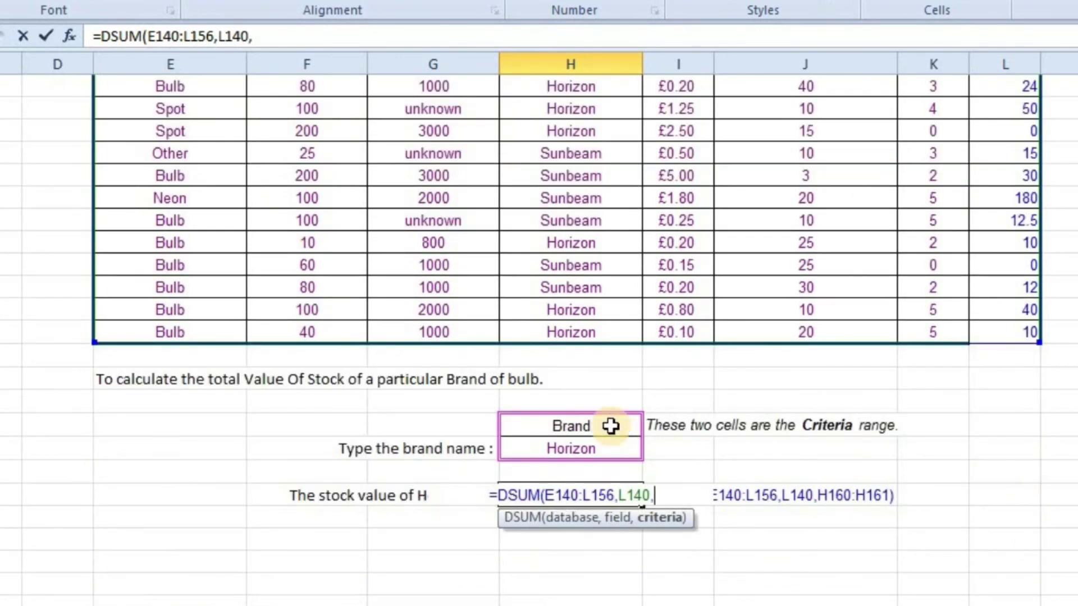
drag(610, 426, 613, 446)
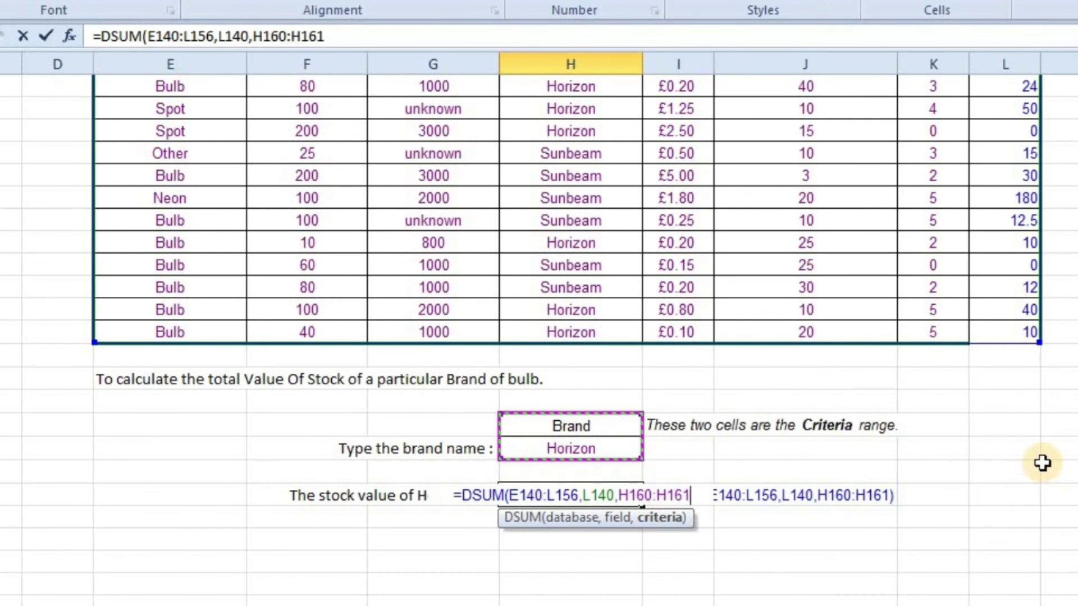
text())
key(Return)
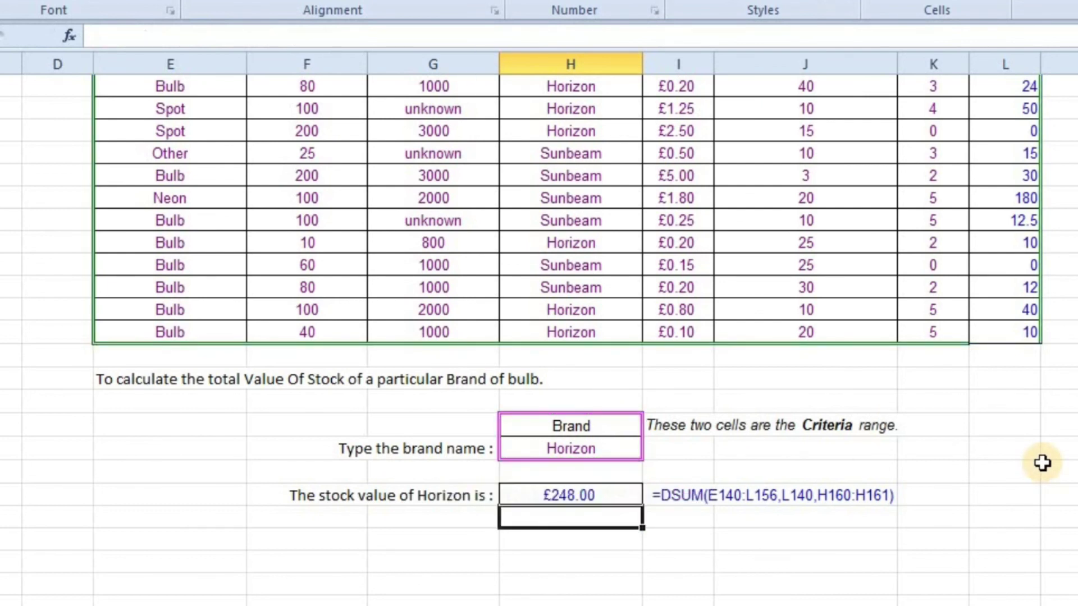
Apply the General number format to the £248.00 result so it displays 248
click(619, 493)
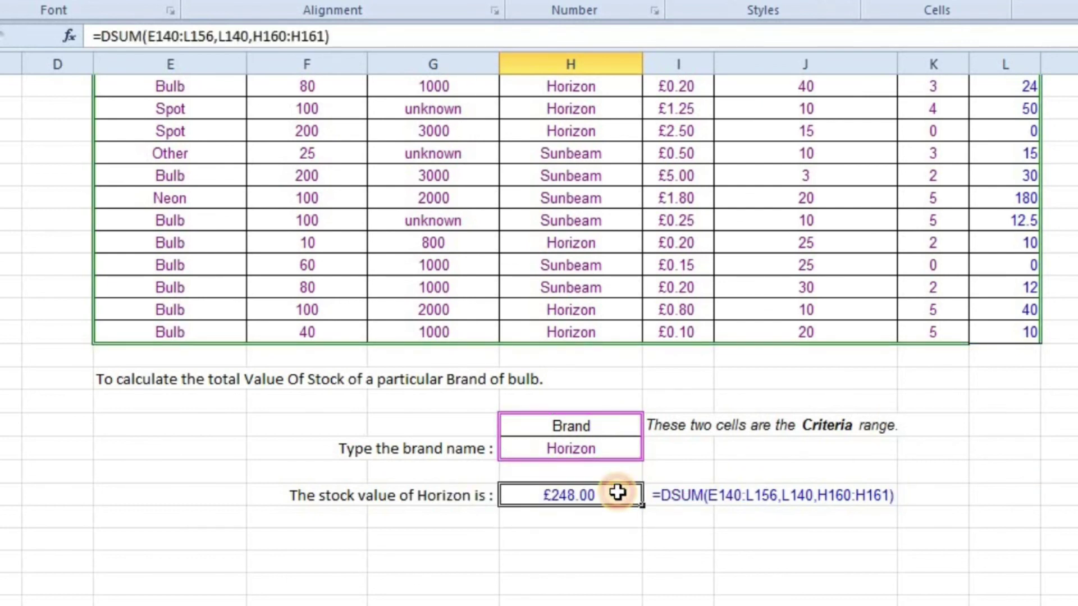
click(617, 1)
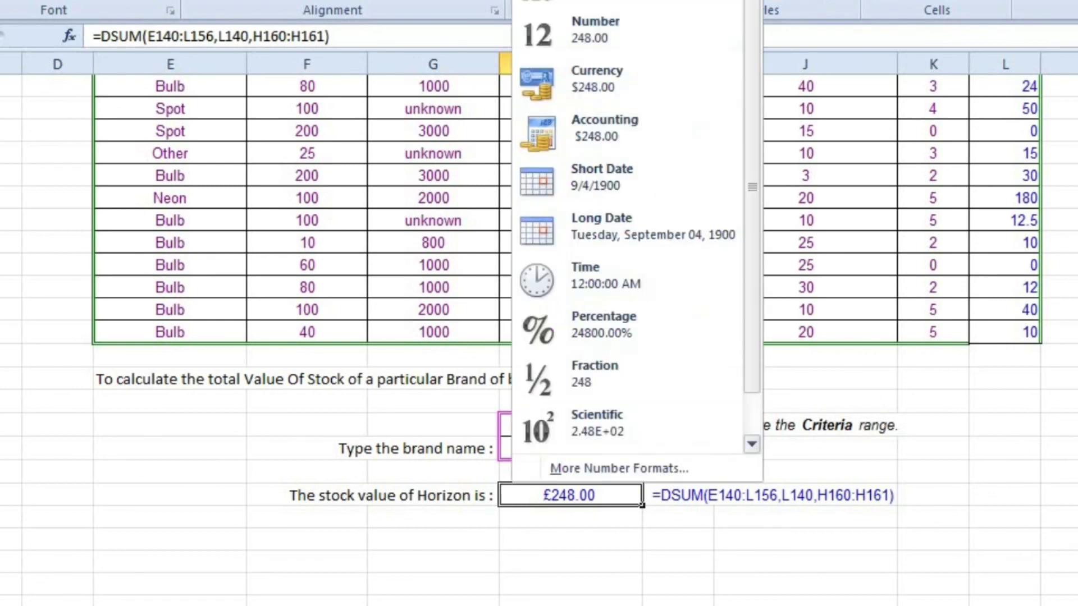
click(628, 5)
click(1053, 516)
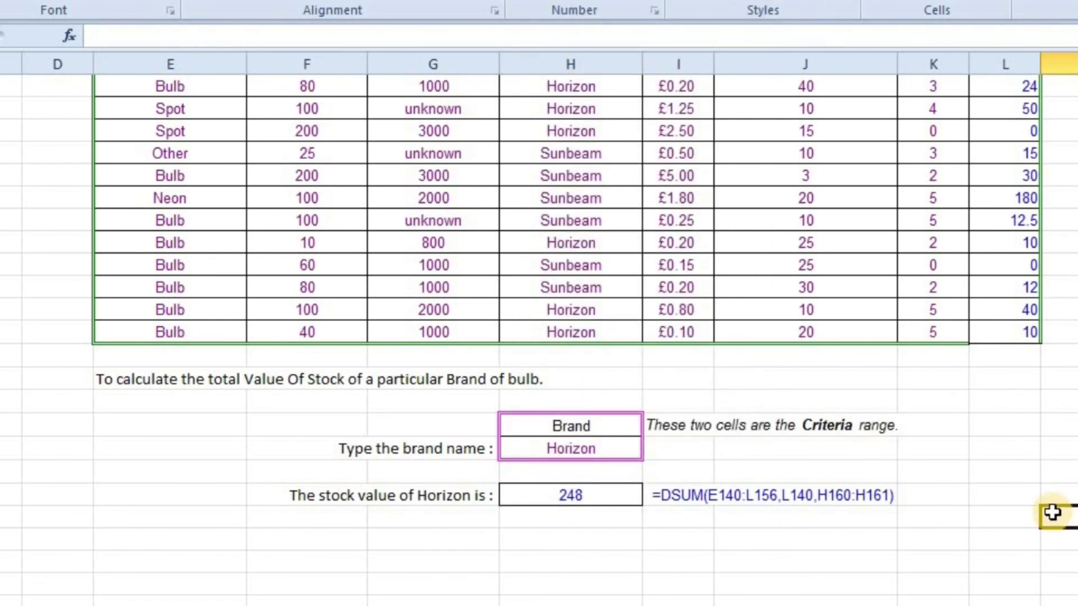
scroll(1052, 508, up, 2)
scroll(1052, 505, up, 2)
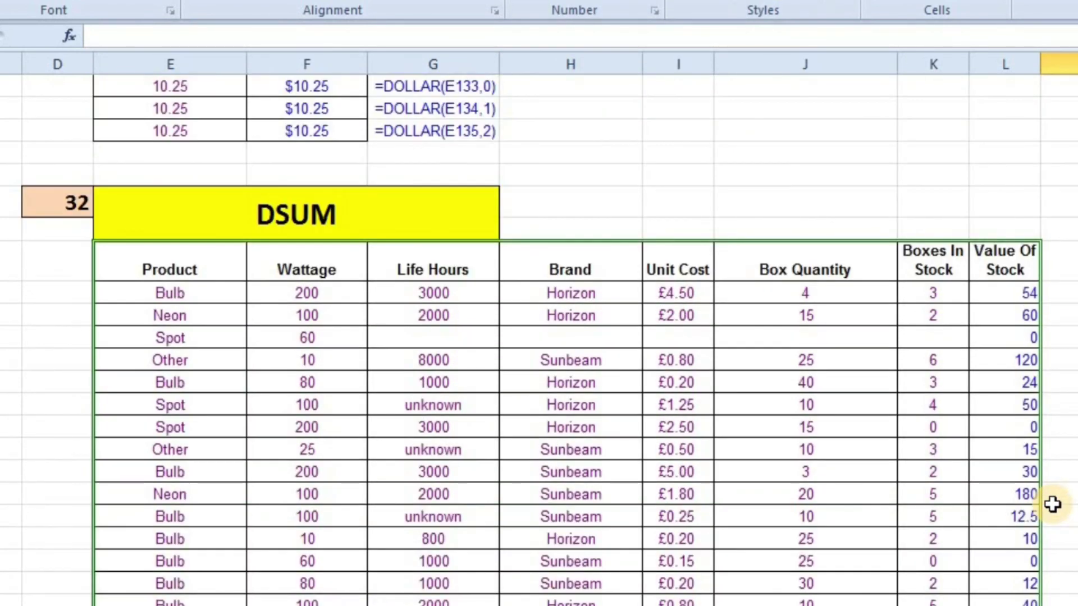
scroll(1051, 504, down, 3)
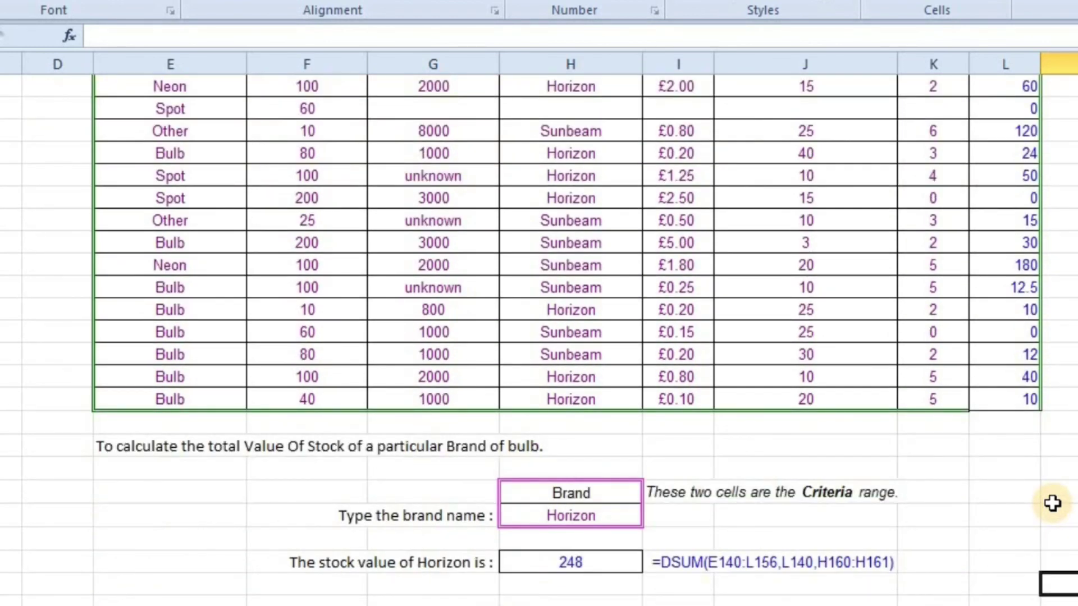
scroll(1054, 497, up, 4)
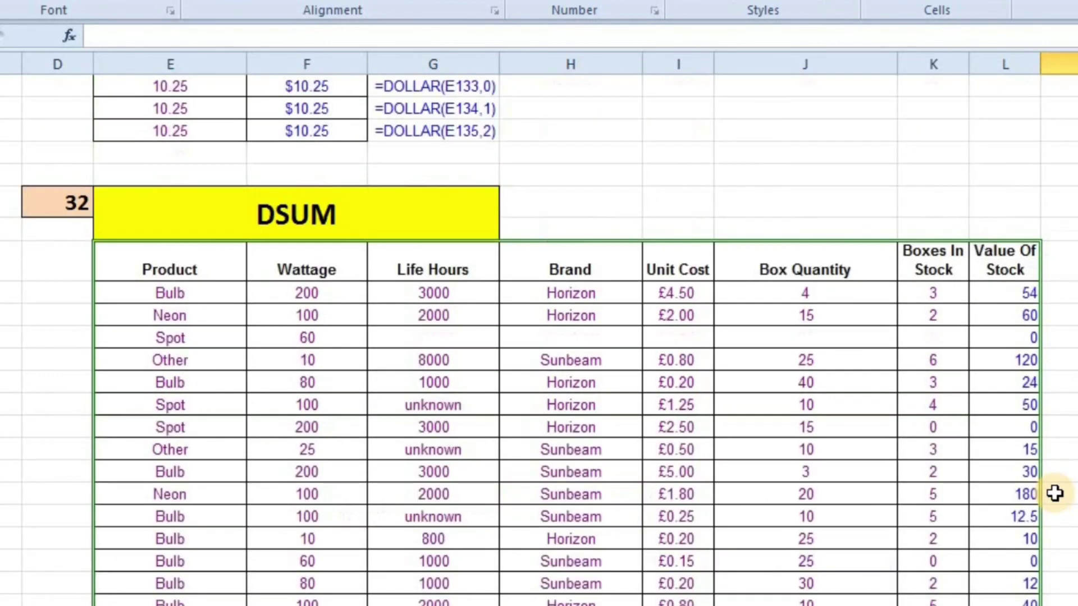
scroll(1054, 495, down, 3)
scroll(1054, 493, down, 2)
scroll(1054, 493, down, 3)
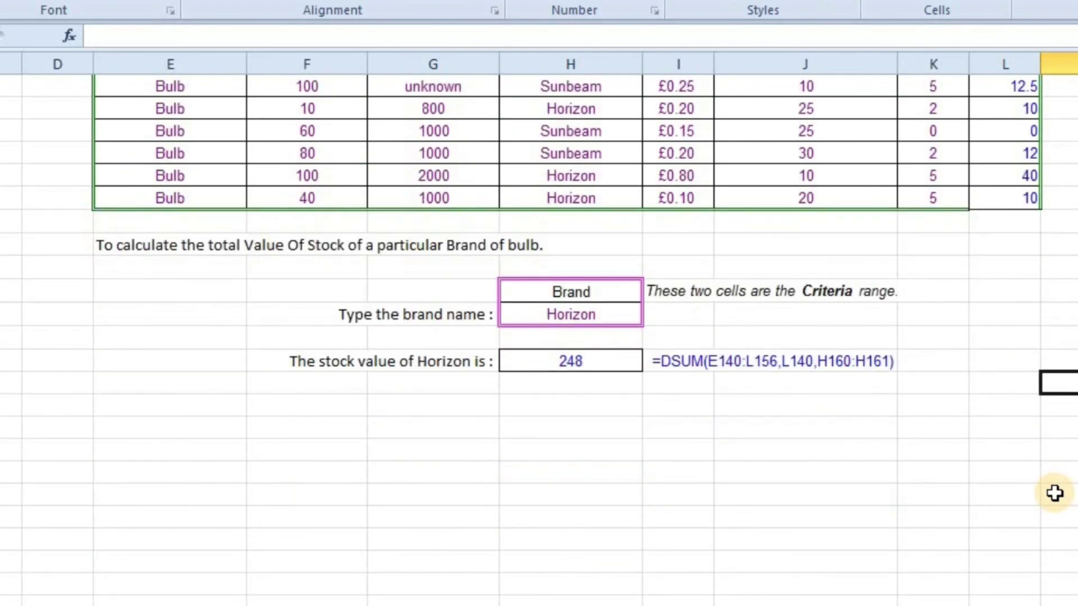
scroll(1054, 494, down, 3)
scroll(1054, 493, up, 2)
scroll(1054, 493, up, 3)
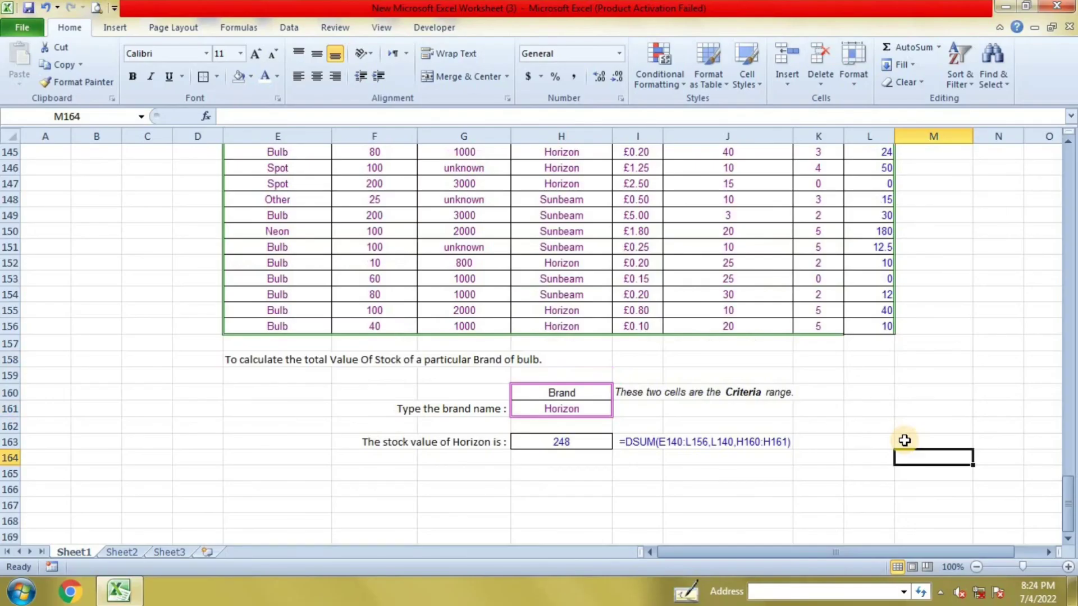
scroll(904, 440, up, 3)
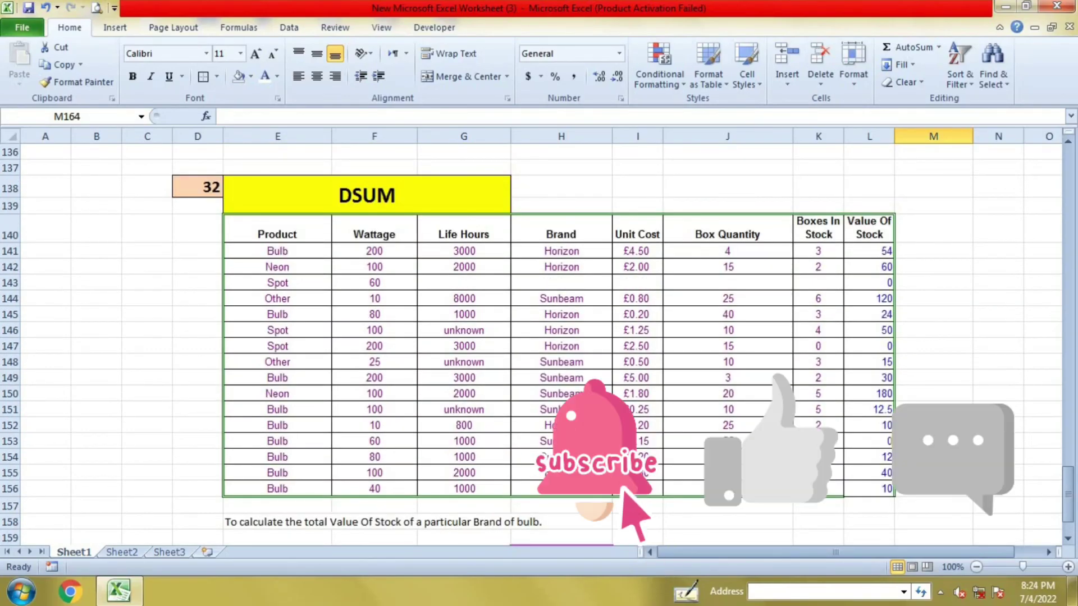
scroll(904, 440, up, 1)
scroll(904, 441, up, 5)
scroll(919, 507, up, 2)
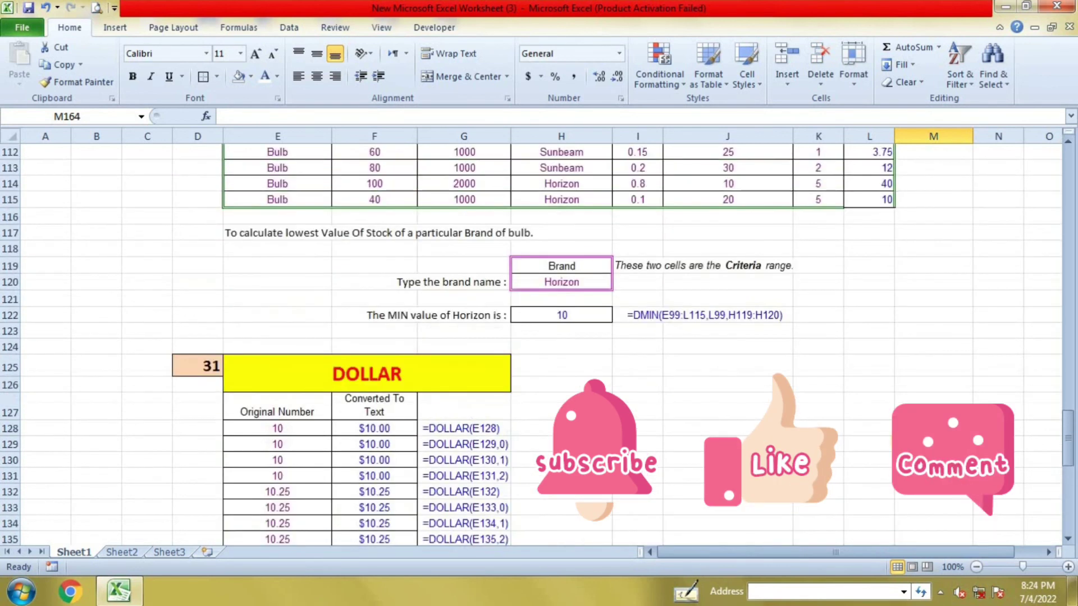
scroll(646, 483, up, 2)
scroll(623, 490, up, 3)
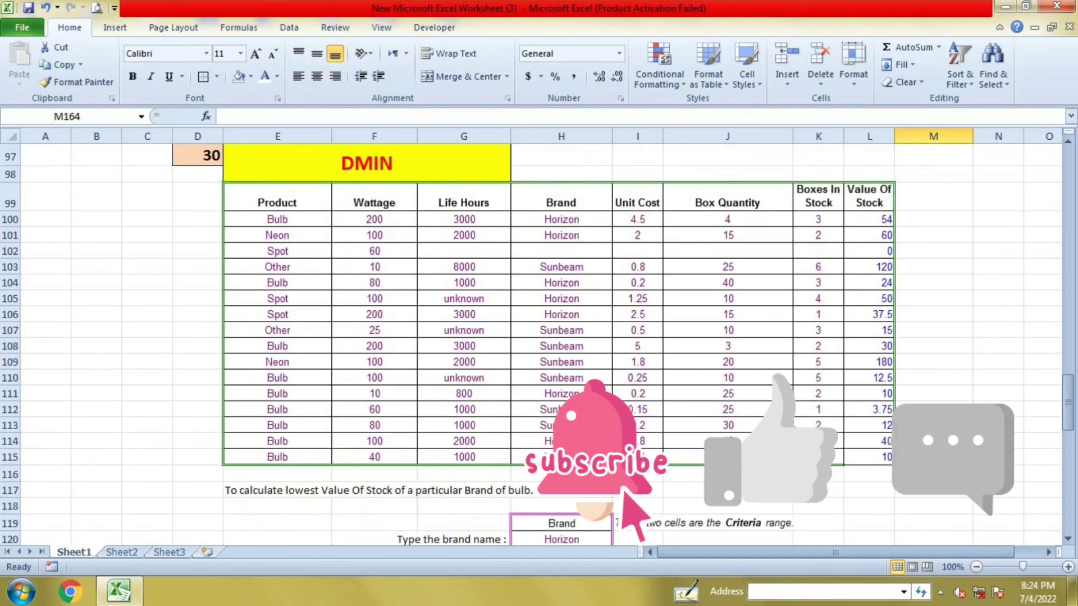
scroll(904, 440, up, 6)
scroll(904, 441, up, 6)
scroll(904, 440, up, 1)
scroll(904, 441, up, 5)
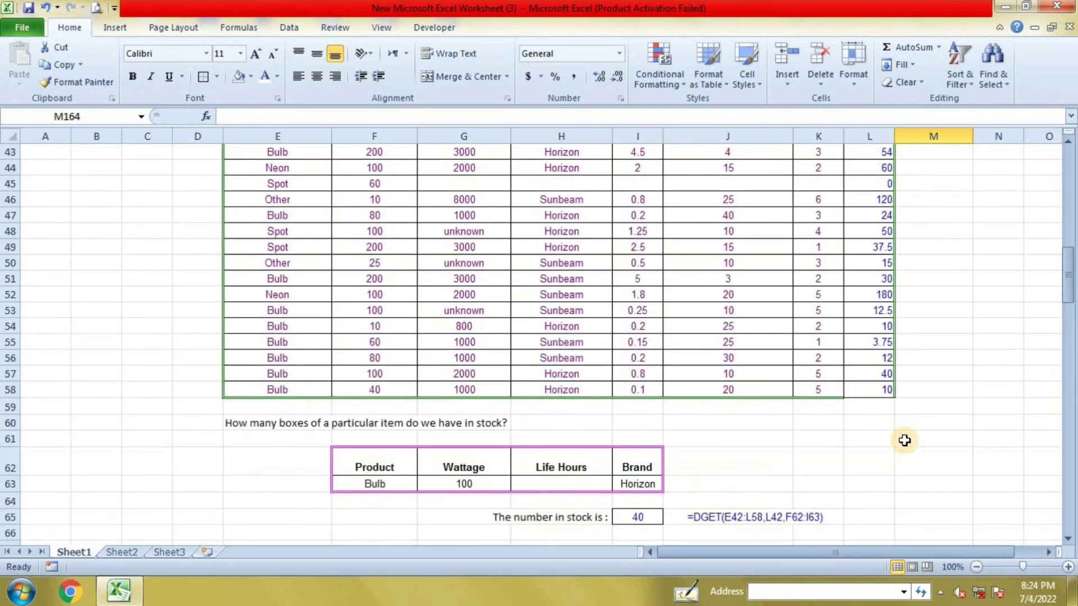
scroll(905, 441, up, 3)
scroll(904, 440, up, 3)
scroll(904, 441, up, 3)
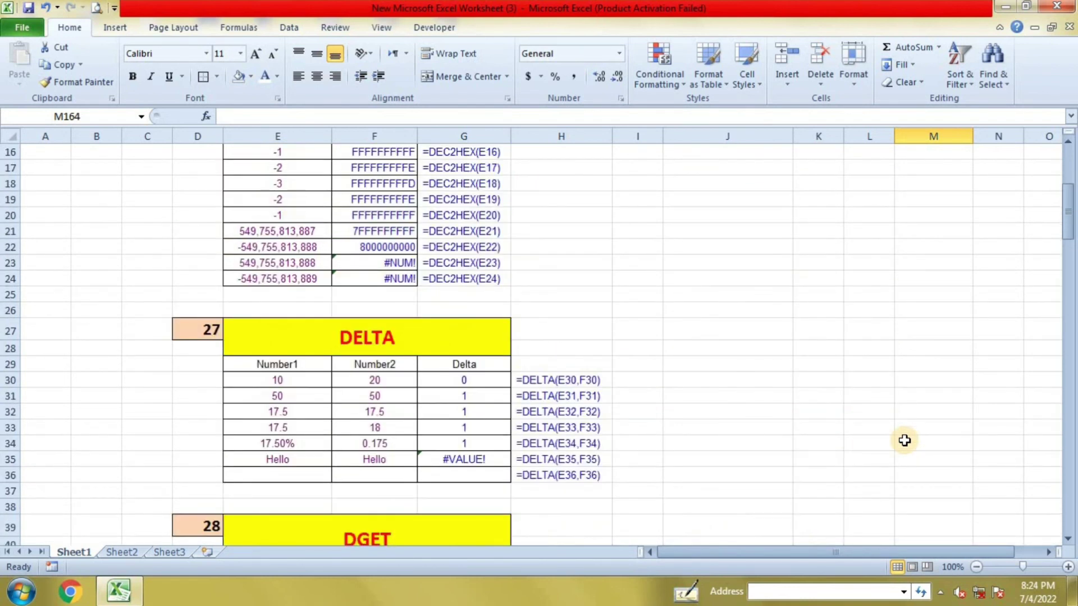
scroll(904, 441, up, 5)
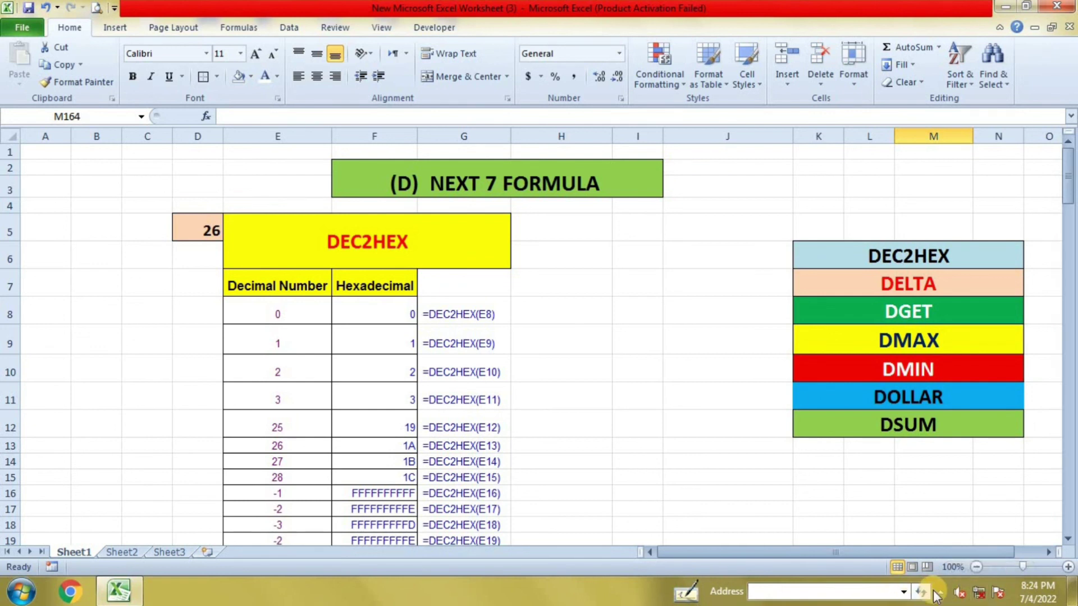
click(941, 593)
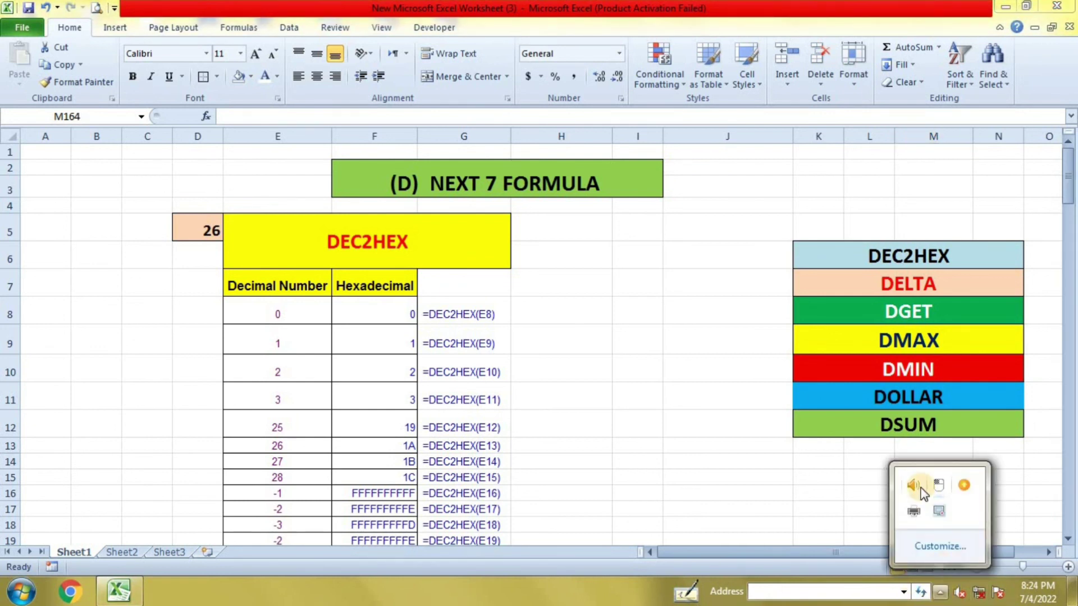